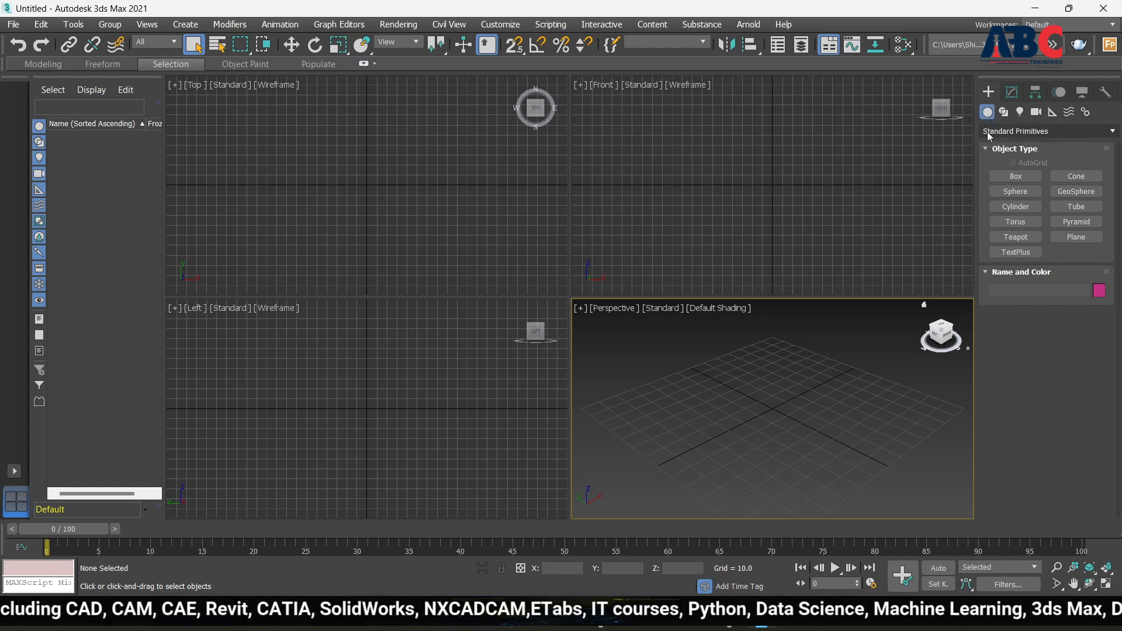
Switch the Create panel object category from Standard Primitives to Windows
click(1097, 131)
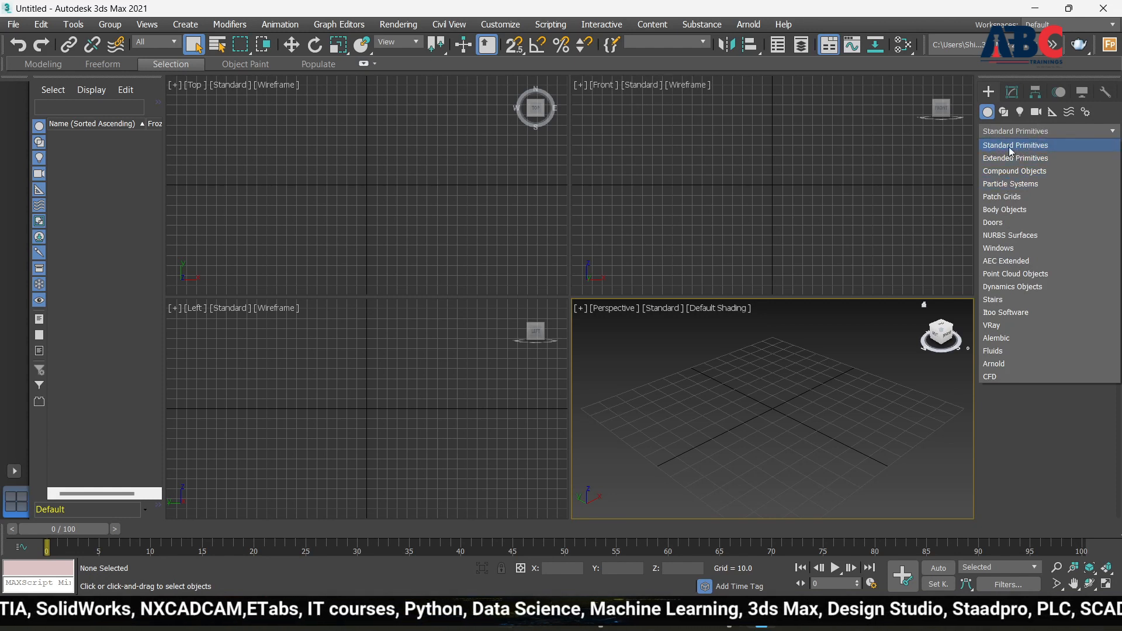
click(1085, 132)
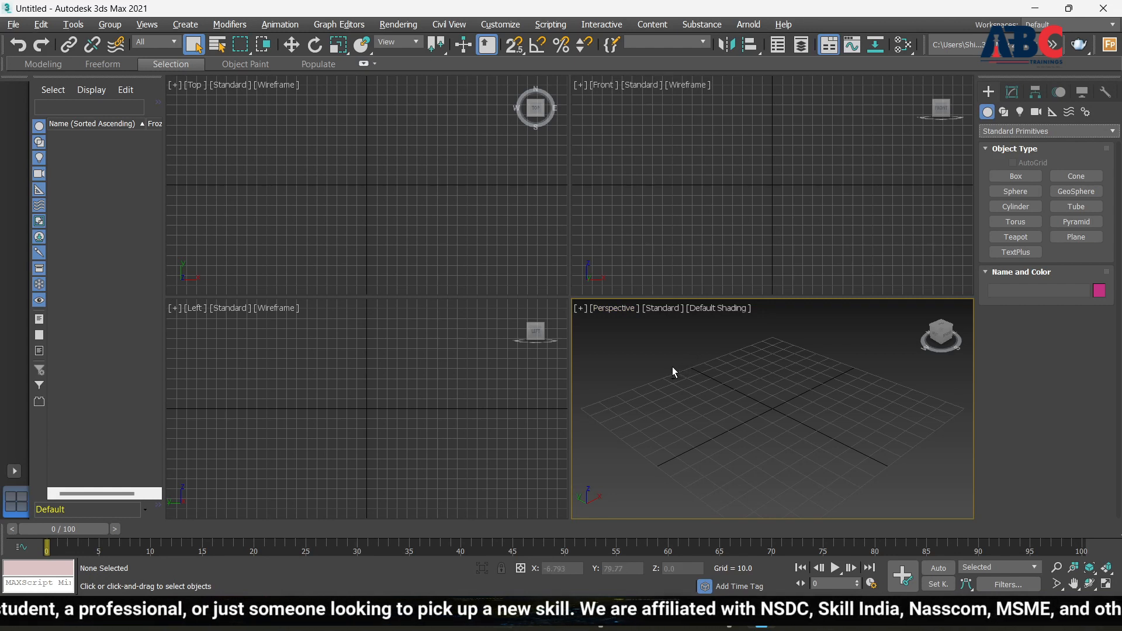
key(alt+w)
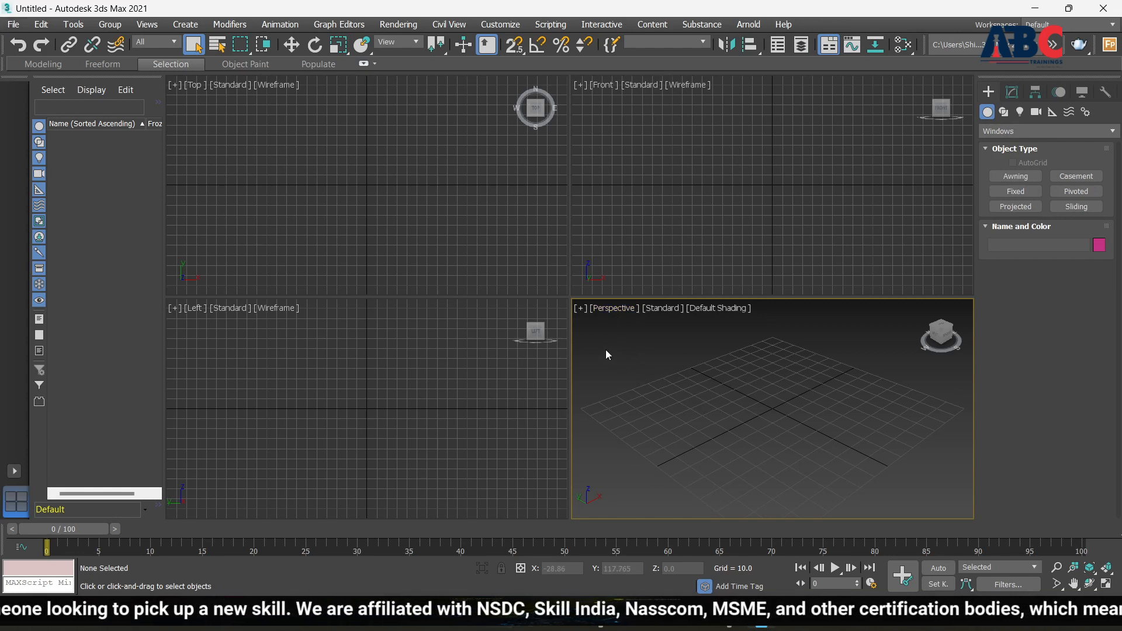
click(581, 310)
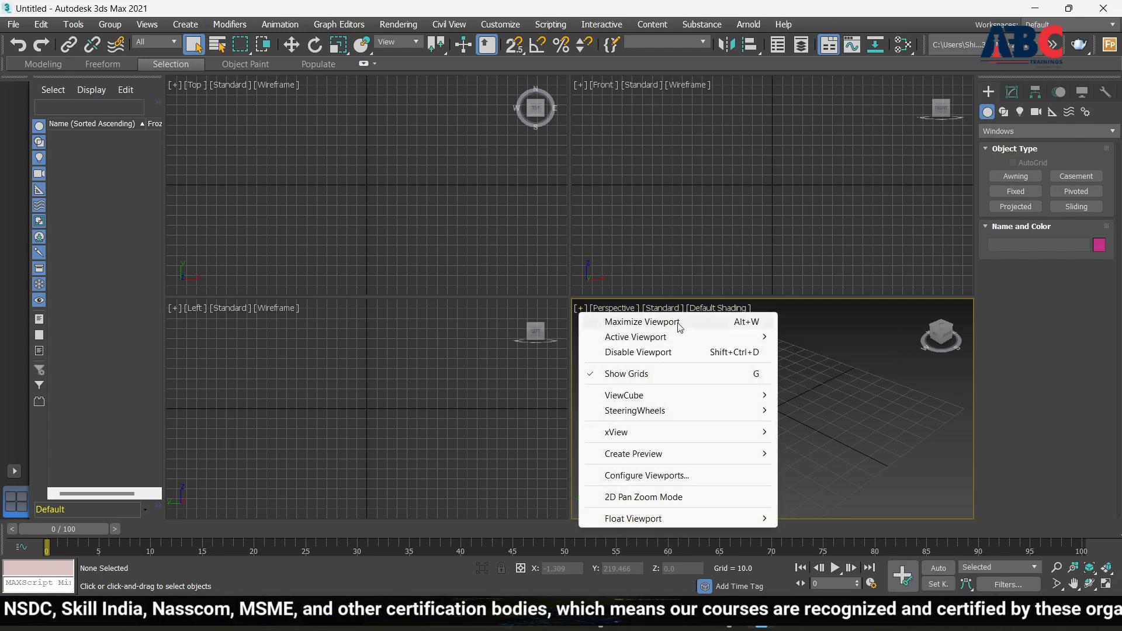
click(644, 323)
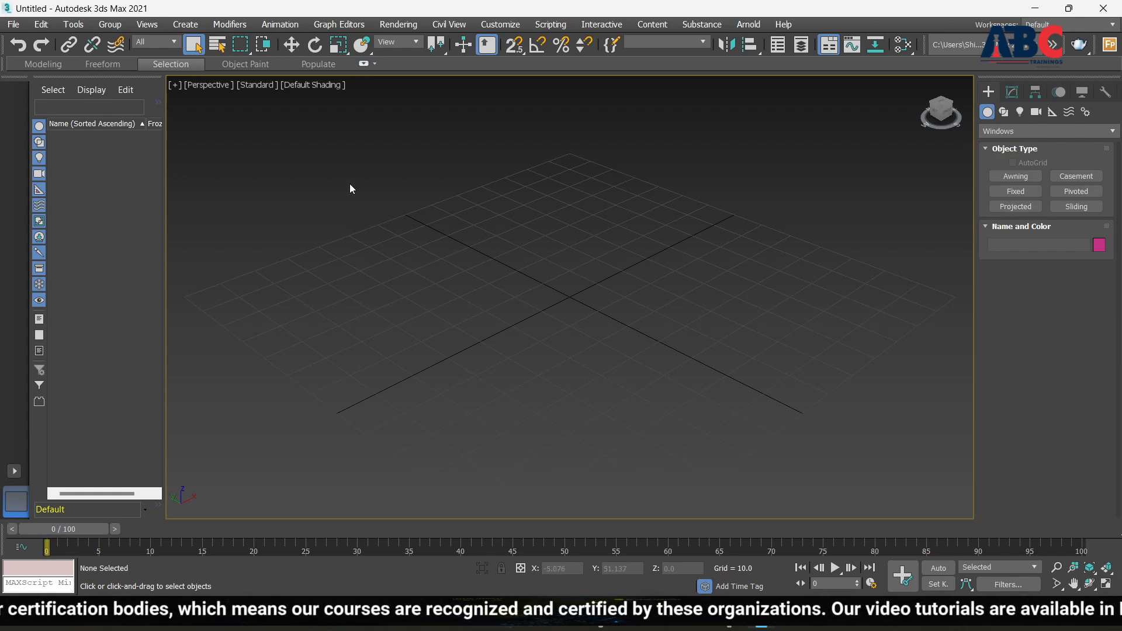
click(175, 85)
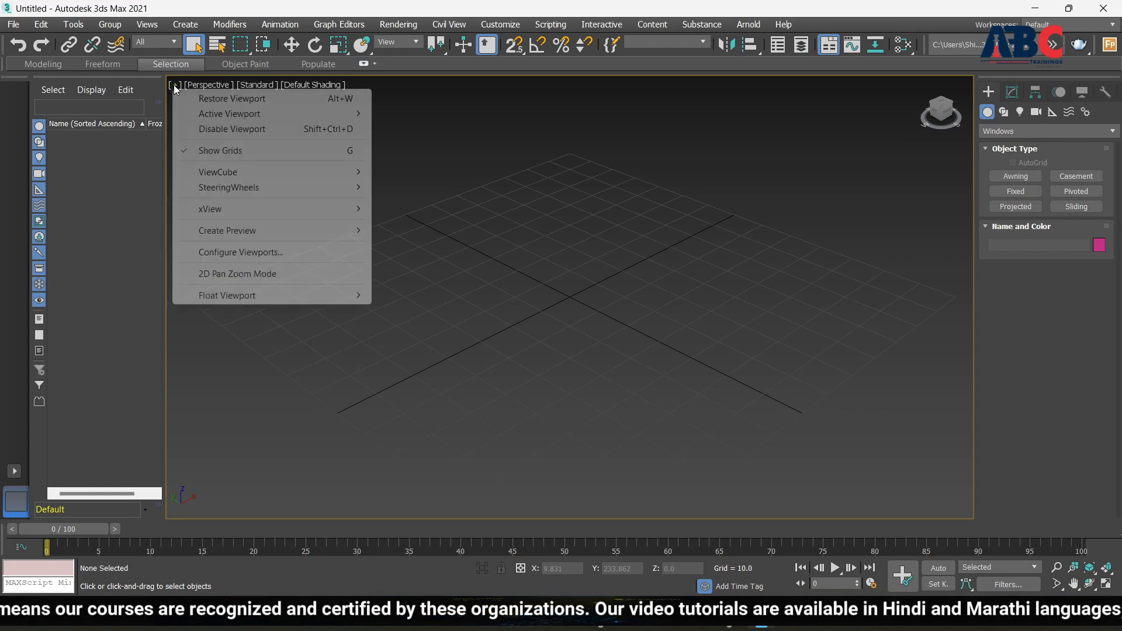
click(220, 100)
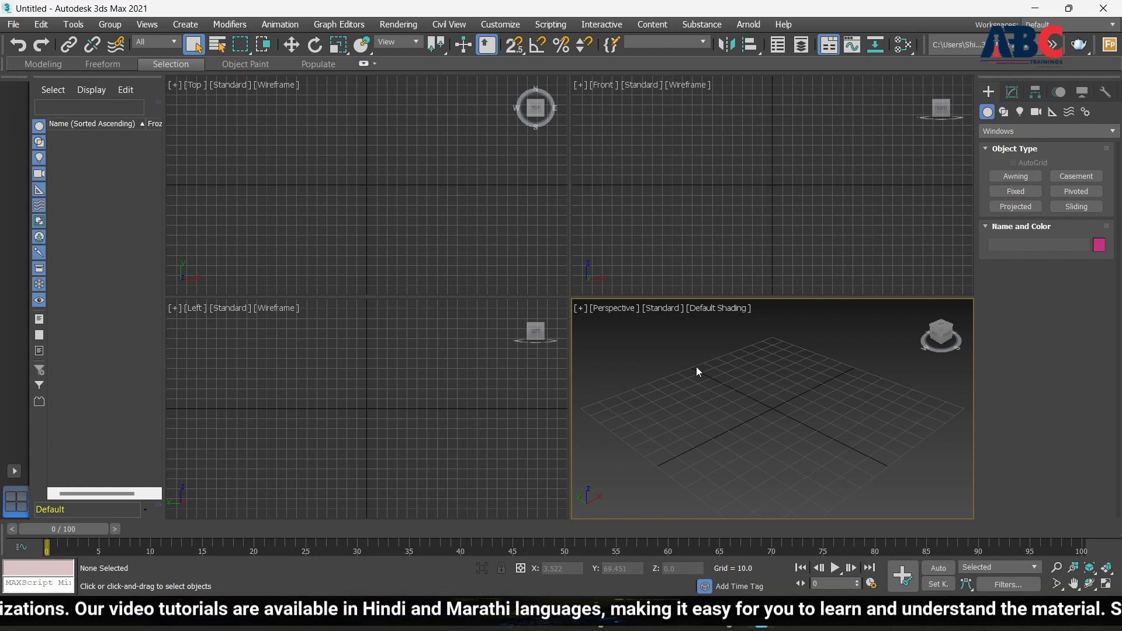
key(alt+w)
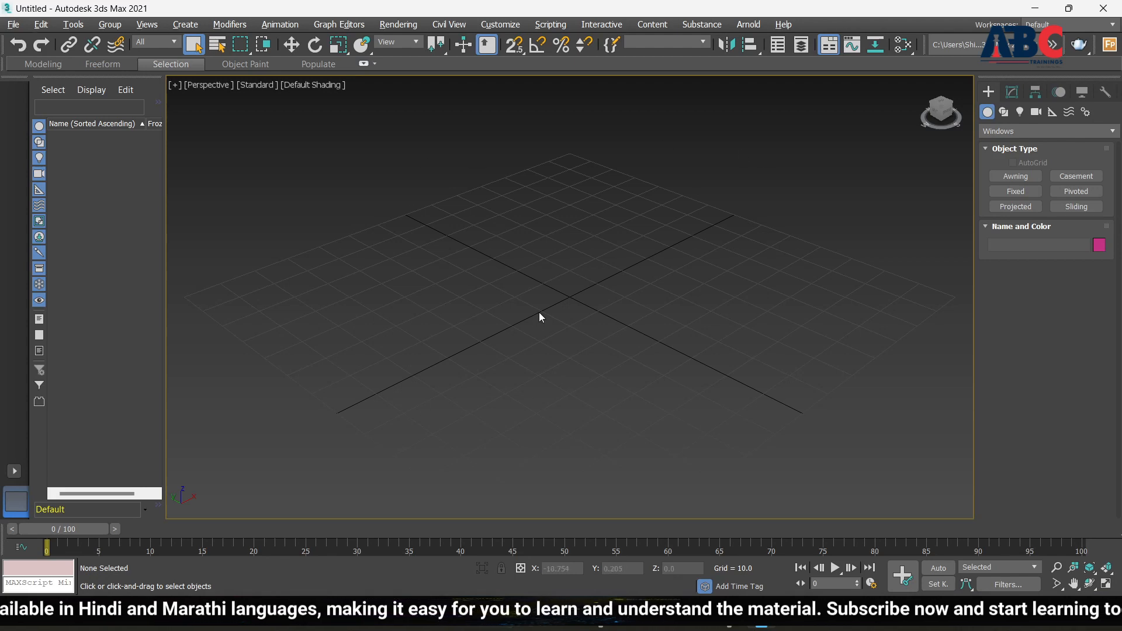
key(alt+w)
key(alt+w)
key(alt+w)
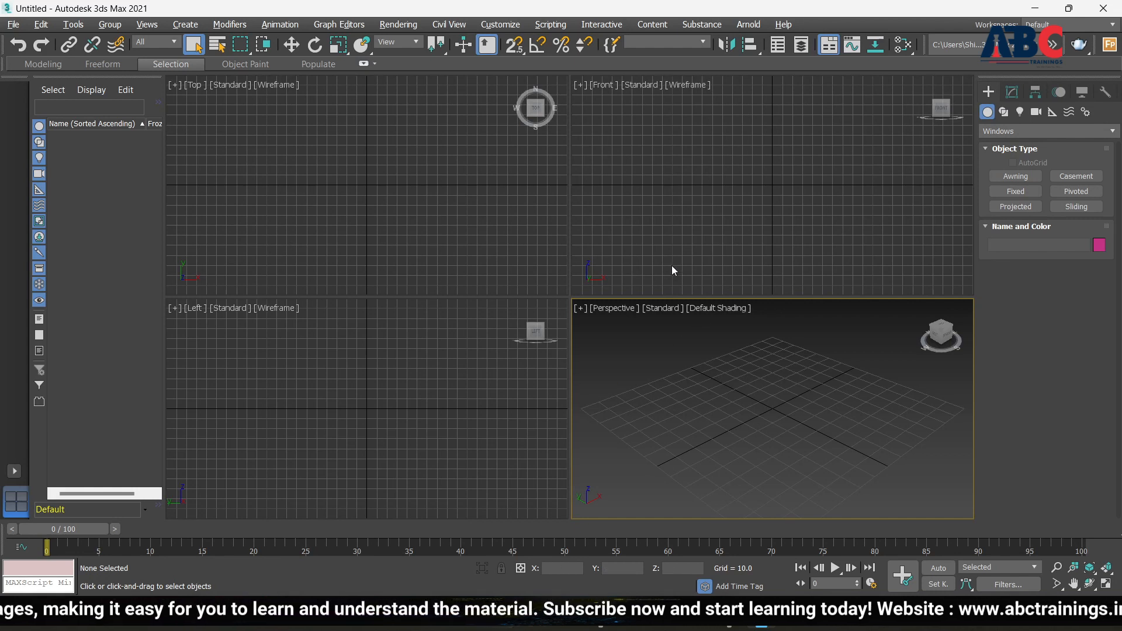
Return the category to Standard Primitives and start the Box tool
click(1006, 131)
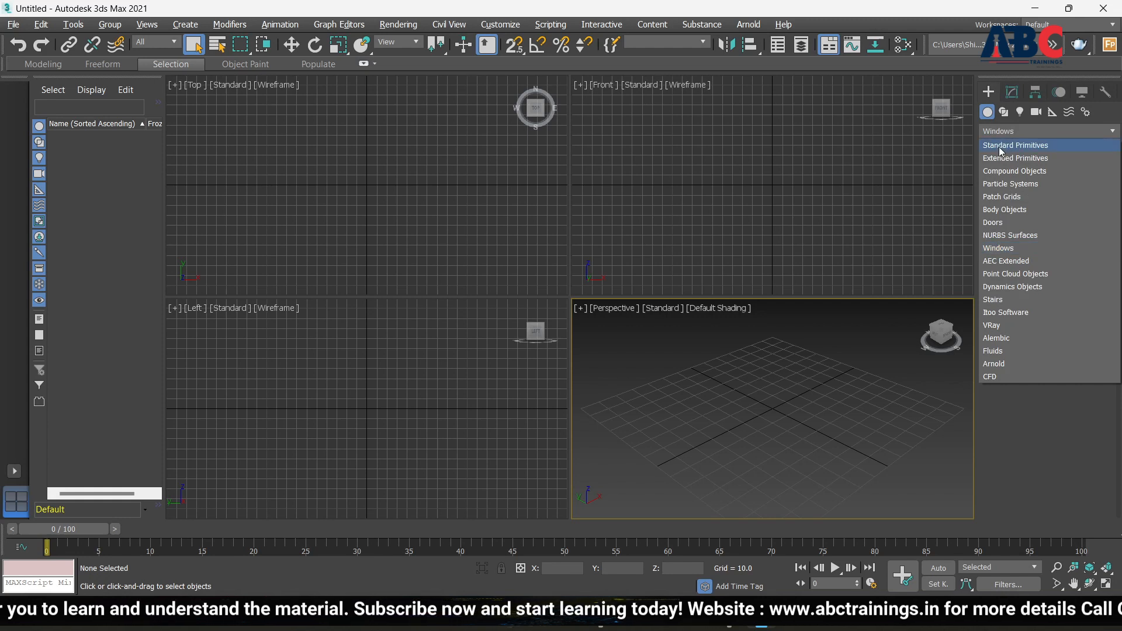
click(1001, 149)
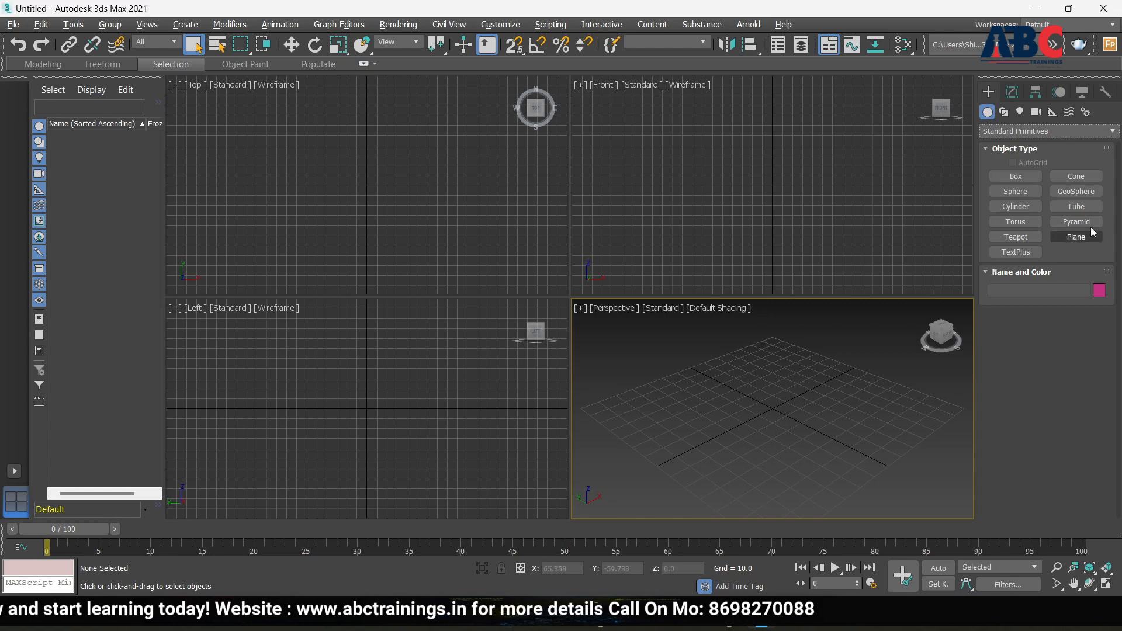
click(1015, 178)
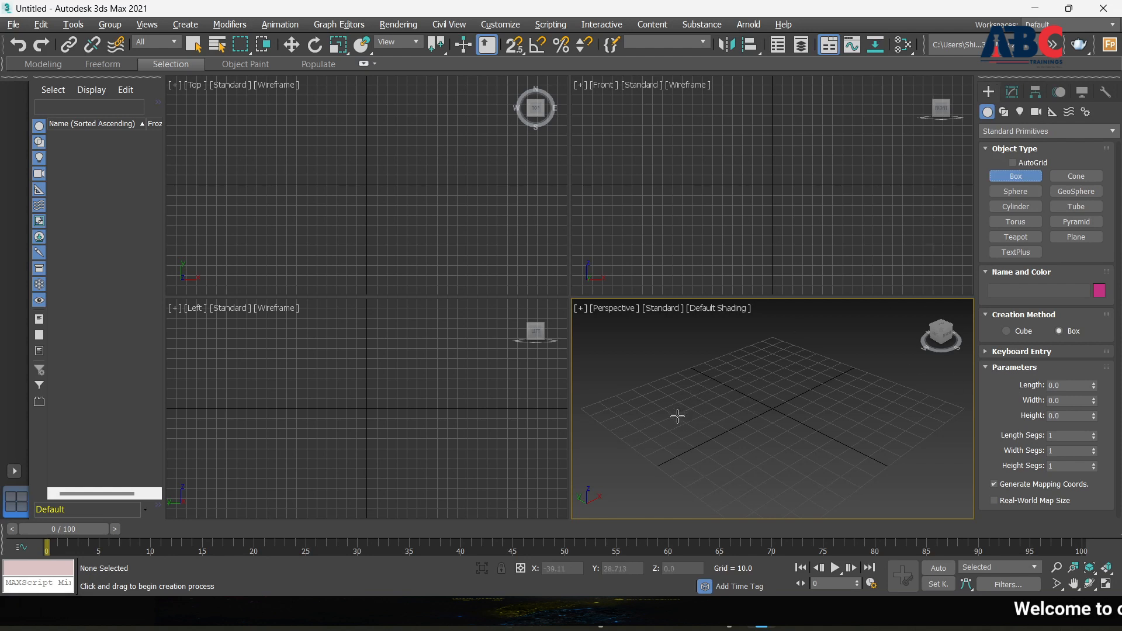
Draw Box001's base about 65.4 by 63.0 on the grid and begin raising it
drag(677, 416, 758, 374)
drag(757, 374, 869, 416)
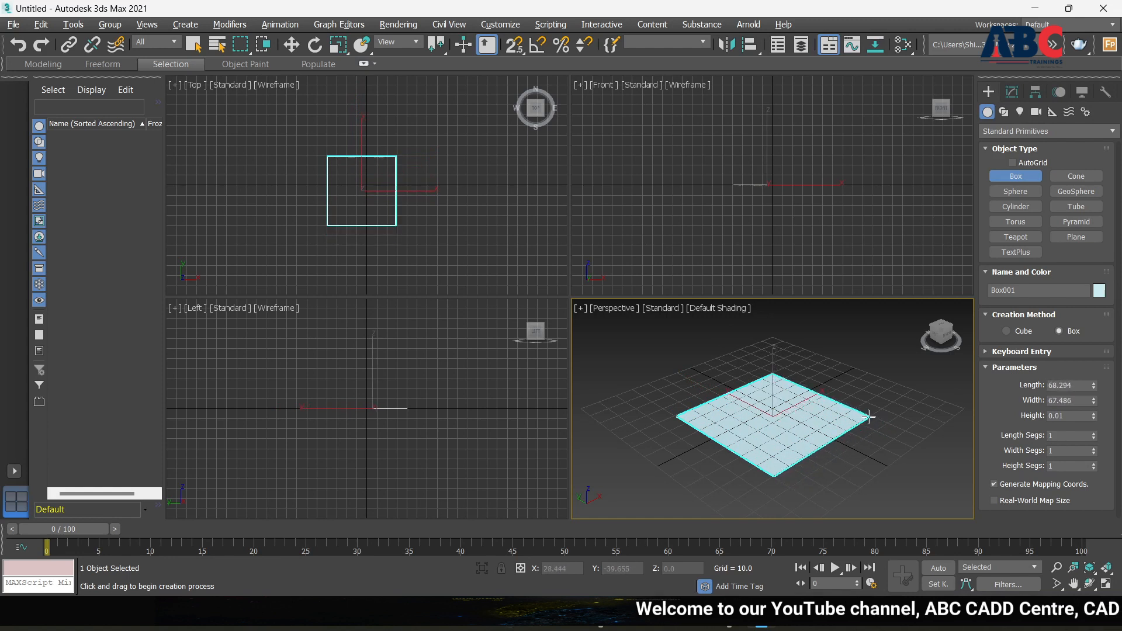
mouse_move(869, 416)
mouse_down()
mouse_move(759, 386)
mouse_move(795, 415)
mouse_move(848, 418)
mouse_move(715, 404)
mouse_move(818, 375)
mouse_move(830, 380)
mouse_move(760, 431)
mouse_move(848, 409)
mouse_move(857, 426)
mouse_move(845, 431)
mouse_move(871, 418)
mouse_move(912, 430)
mouse_move(783, 386)
mouse_move(771, 393)
mouse_move(905, 416)
mouse_move(808, 410)
mouse_move(861, 427)
mouse_move(824, 409)
mouse_move(894, 419)
mouse_move(946, 409)
mouse_move(878, 387)
mouse_move(875, 399)
mouse_move(924, 408)
mouse_move(849, 404)
mouse_move(886, 424)
mouse_move(854, 419)
mouse_up()
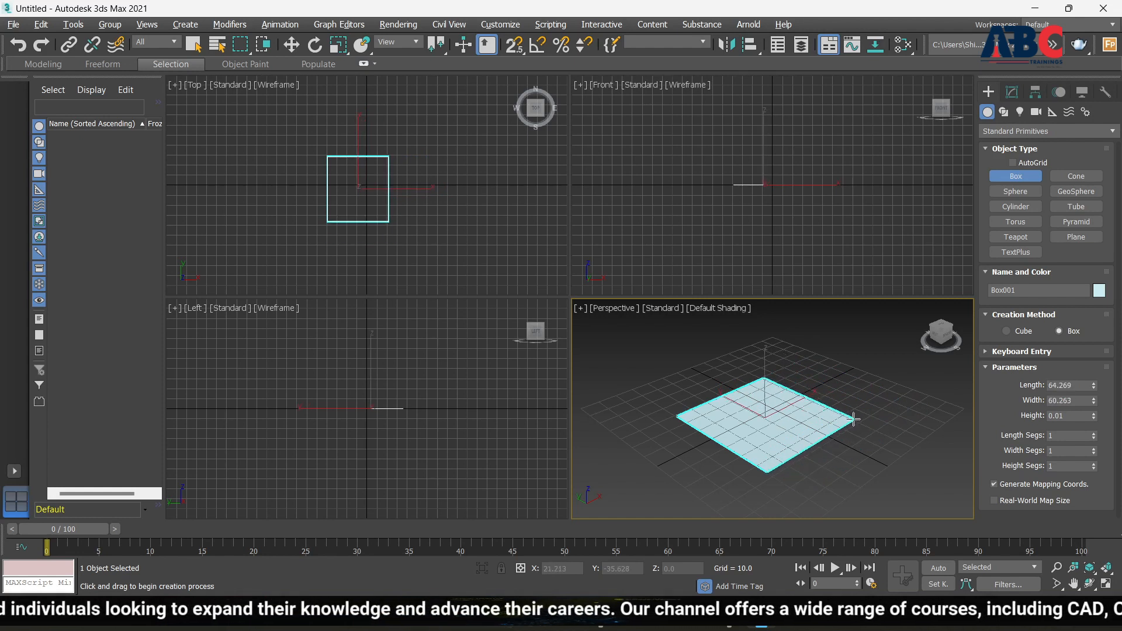
drag(854, 419, 858, 418)
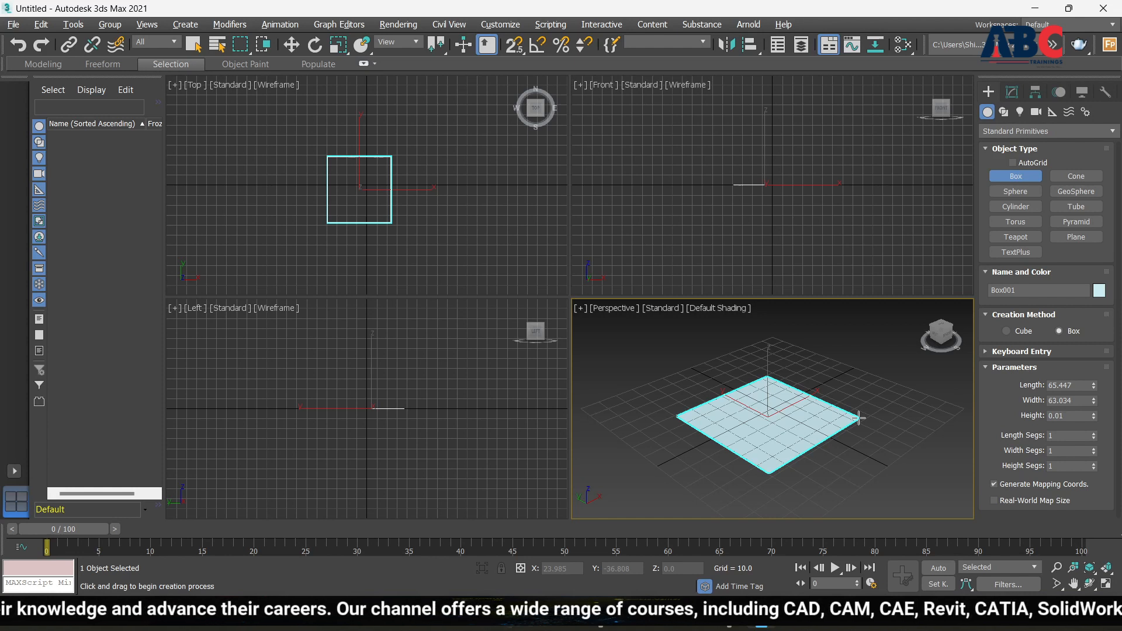
drag(858, 417, 859, 418)
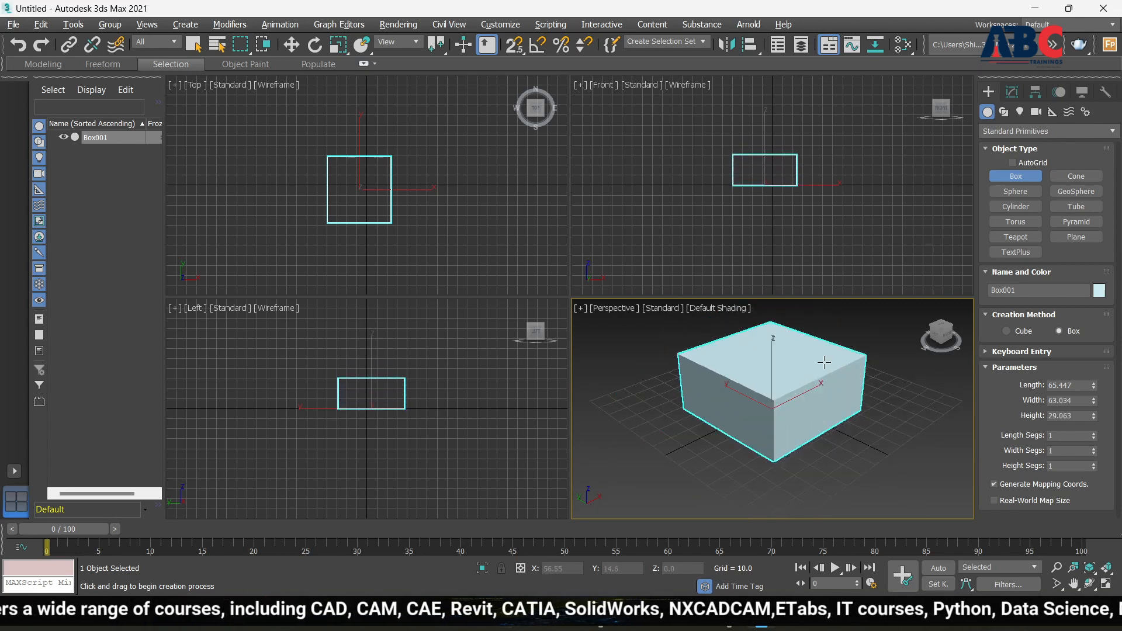
Finish Box001 at a height of about 53.5, zooming the Perspective view
scroll(825, 383, down, 2)
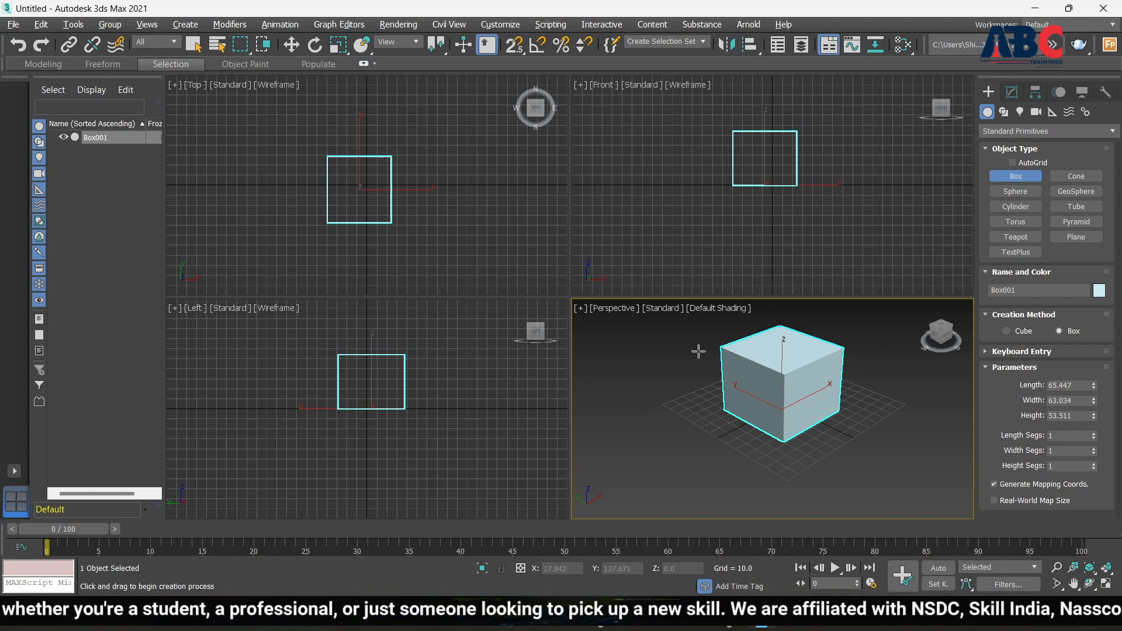
scroll(797, 363, up, 4)
scroll(764, 372, down, 4)
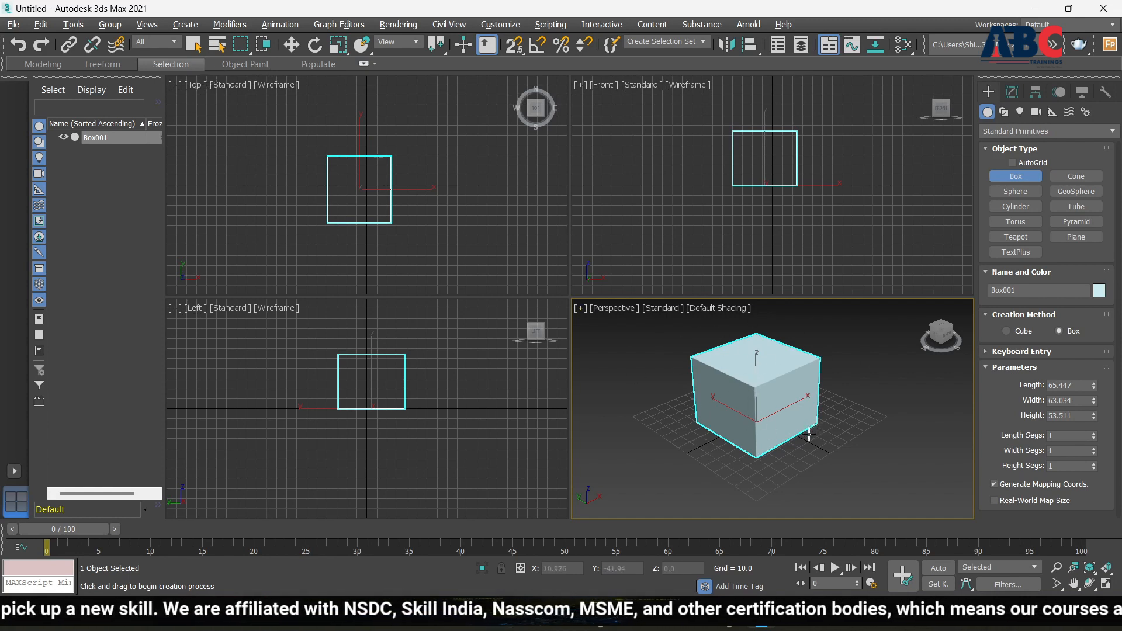
Maximize the Perspective viewport so Box001 fills the workspace
key(alt+w)
scroll(469, 195, up, 3)
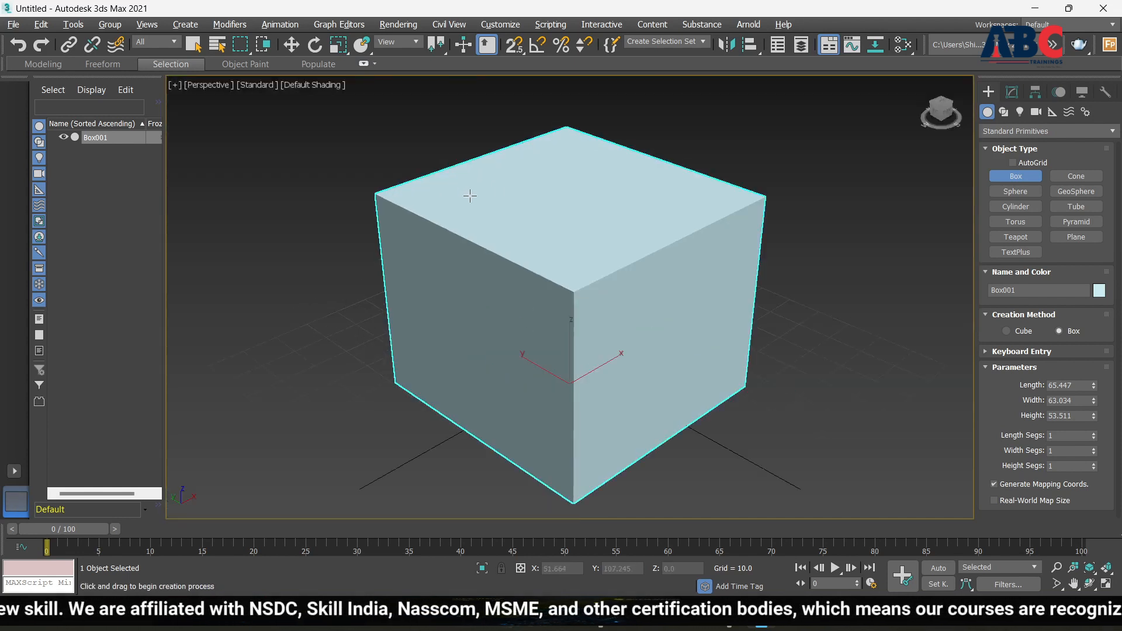
scroll(555, 264, down, 3)
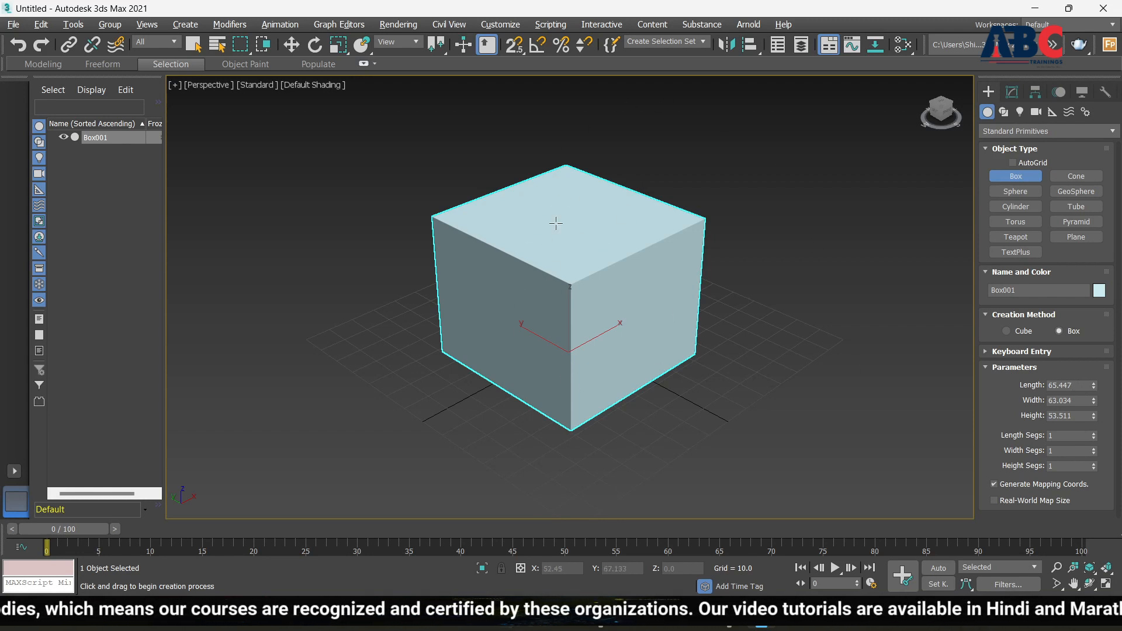
Set Box001's Length, Width and Height all to 50
double_click(1080, 386)
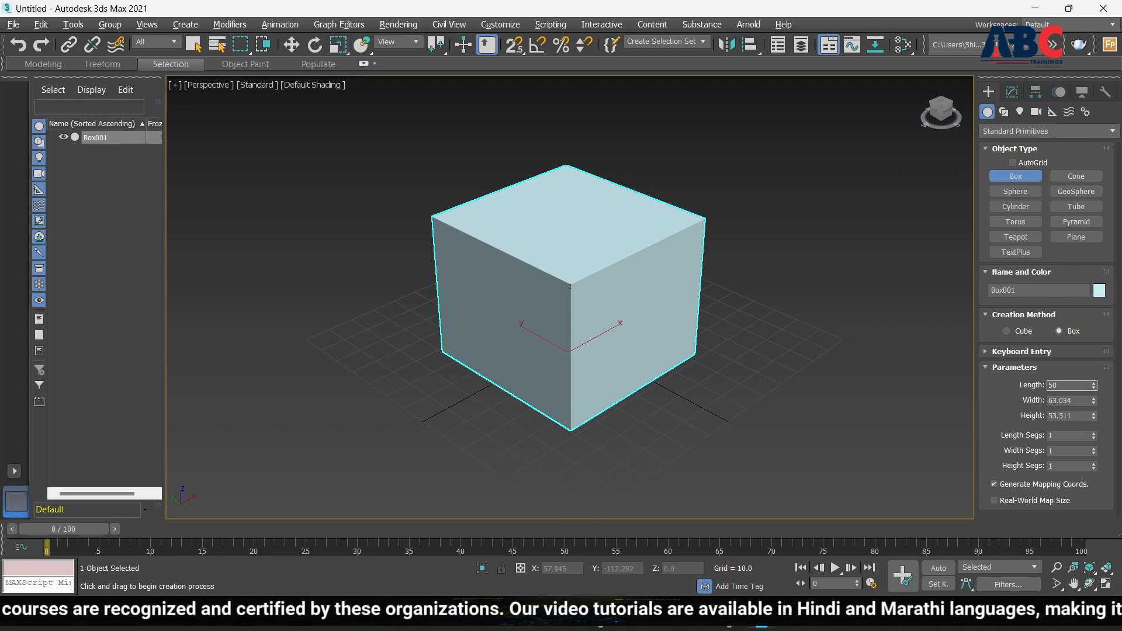
text(50)
double_click(1084, 401)
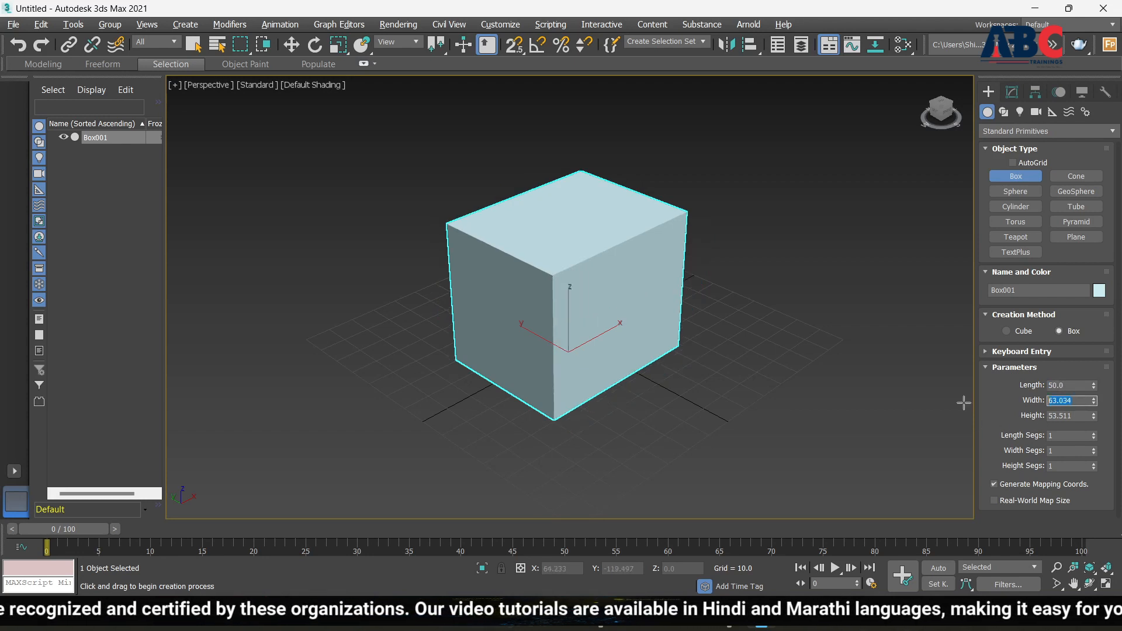
text(50)
key(Return)
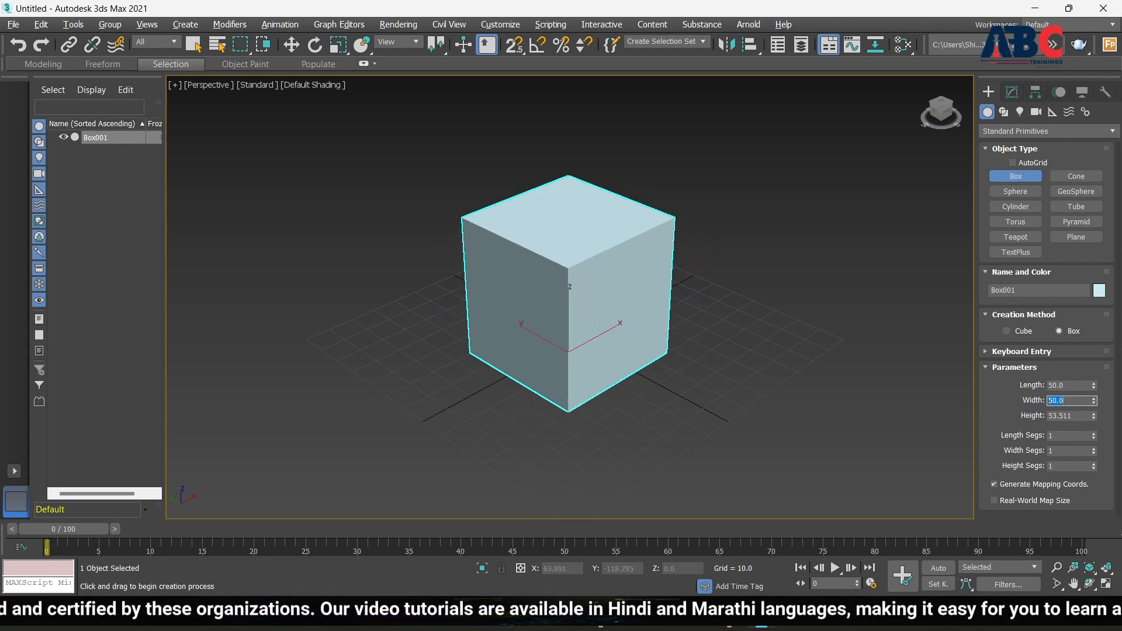
double_click(1080, 416)
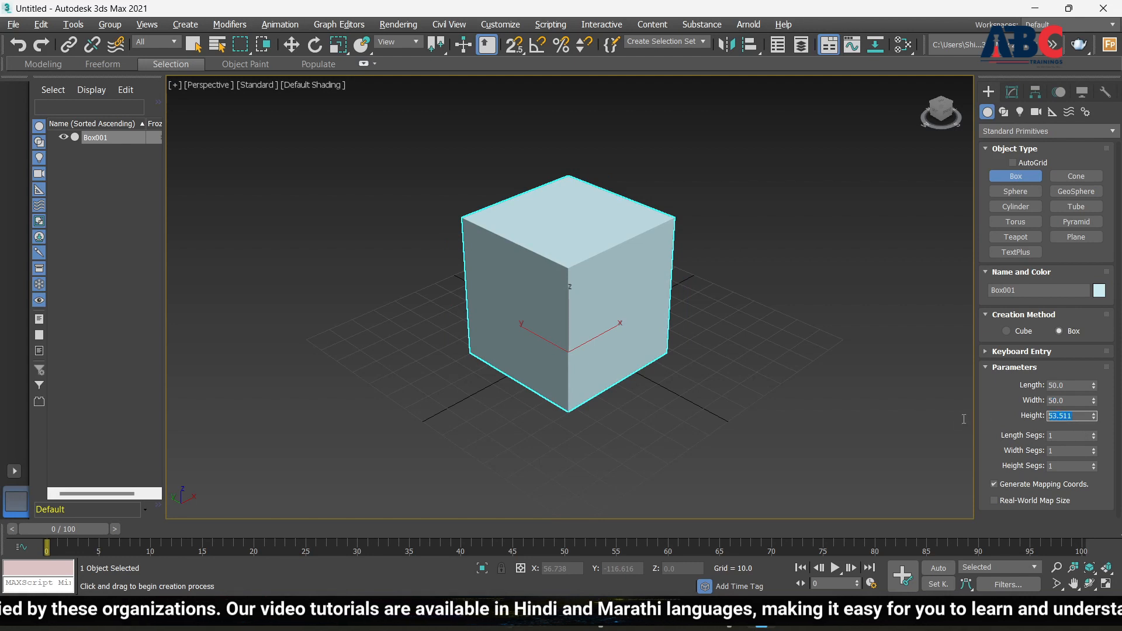
text(50)
key(Return)
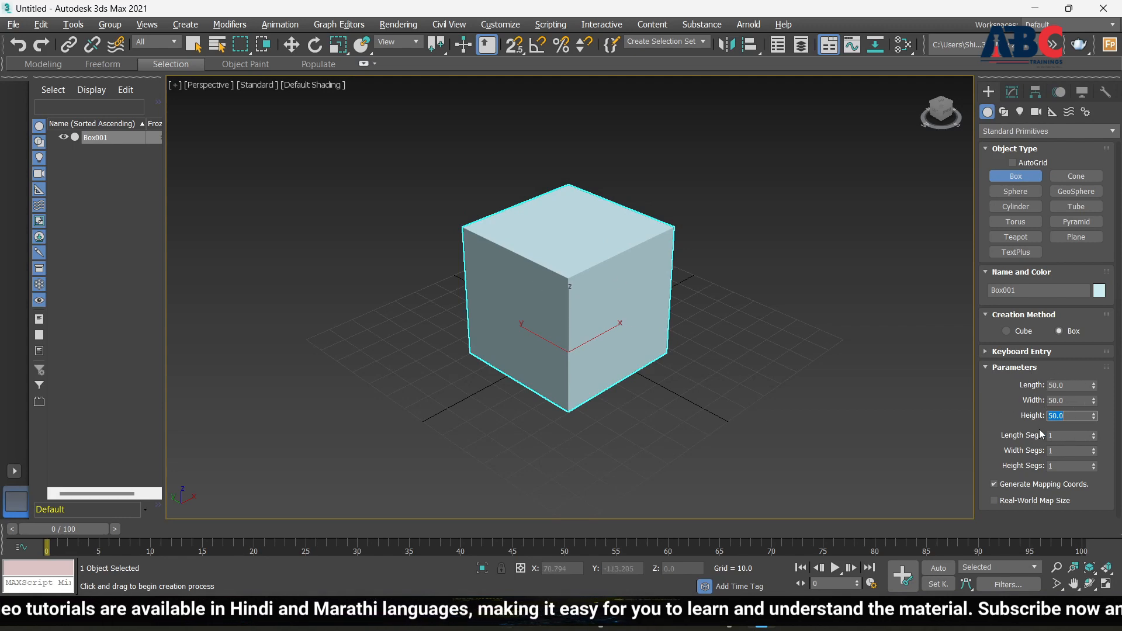
scroll(561, 292, up, 3)
scroll(585, 304, down, 3)
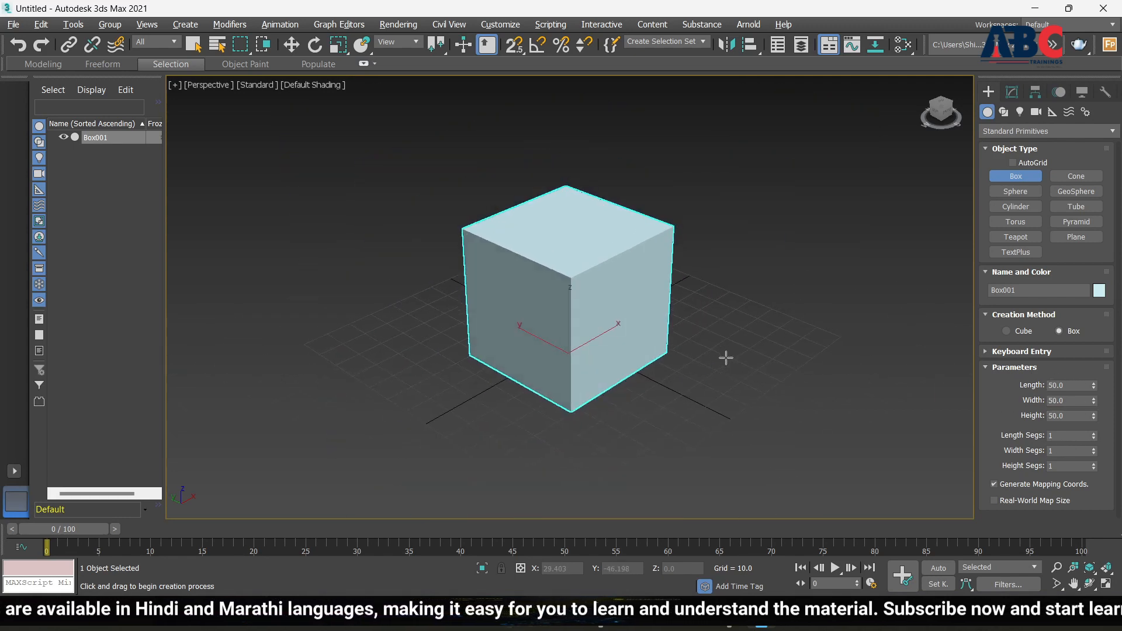
Orbit and zoom the Perspective view to look down on the cube from a rotated angle
alt+middle_drag(726, 358, 597, 259)
scroll(562, 253, up, 4)
scroll(594, 263, down, 7)
scroll(596, 260, up, 4)
scroll(651, 351, down, 4)
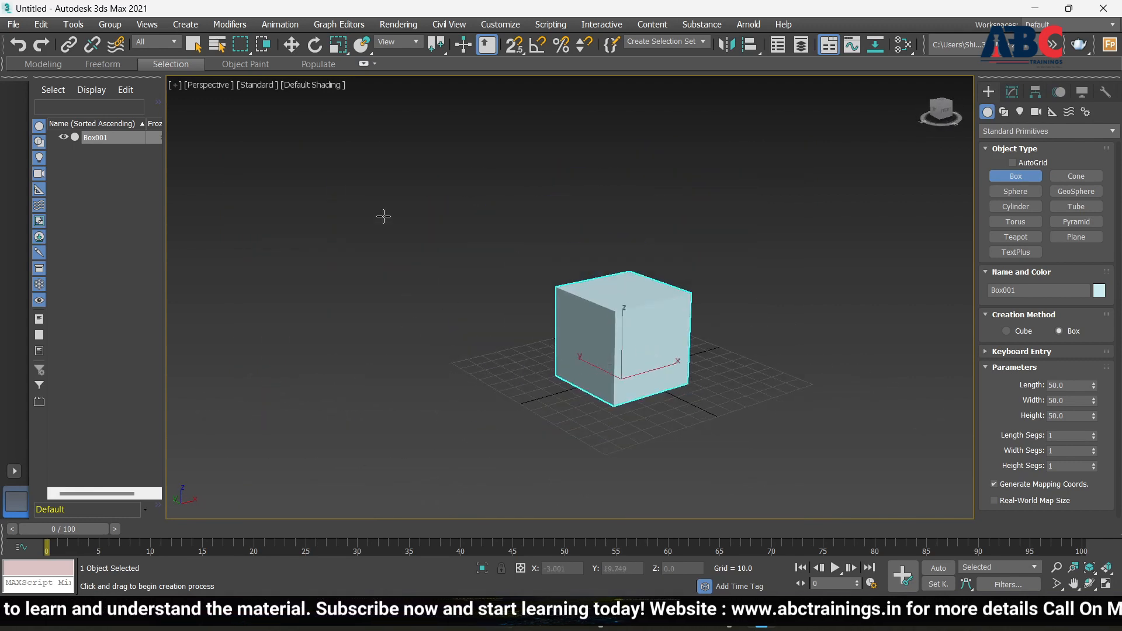
scroll(583, 325, up, 4)
scroll(619, 376, down, 6)
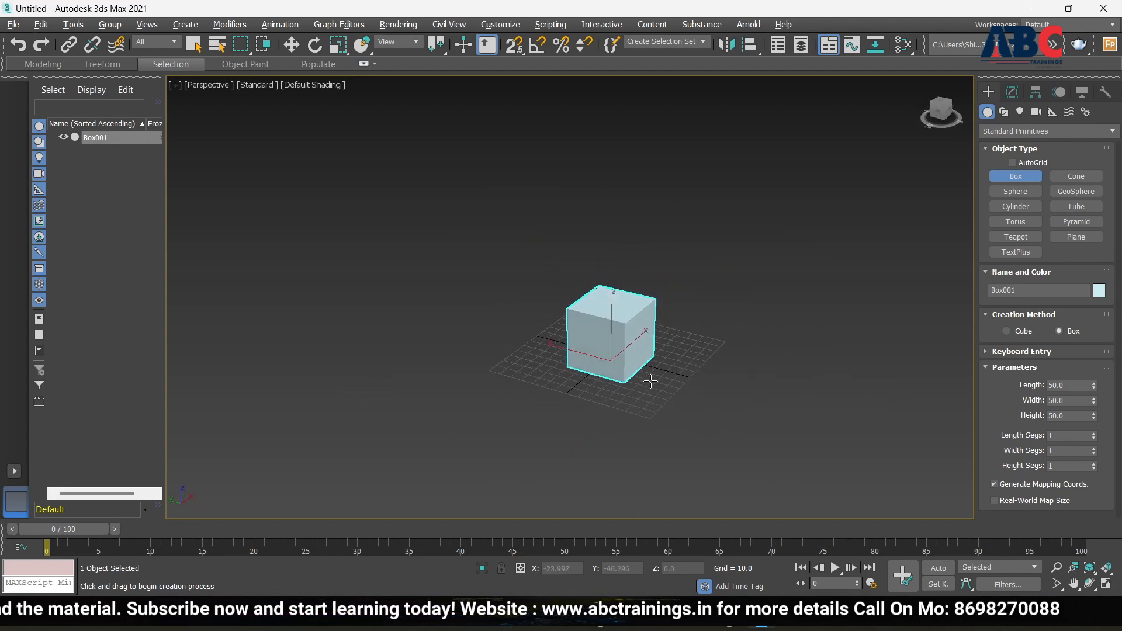
scroll(621, 337, up, 5)
alt+middle_drag(658, 368, 509, 345)
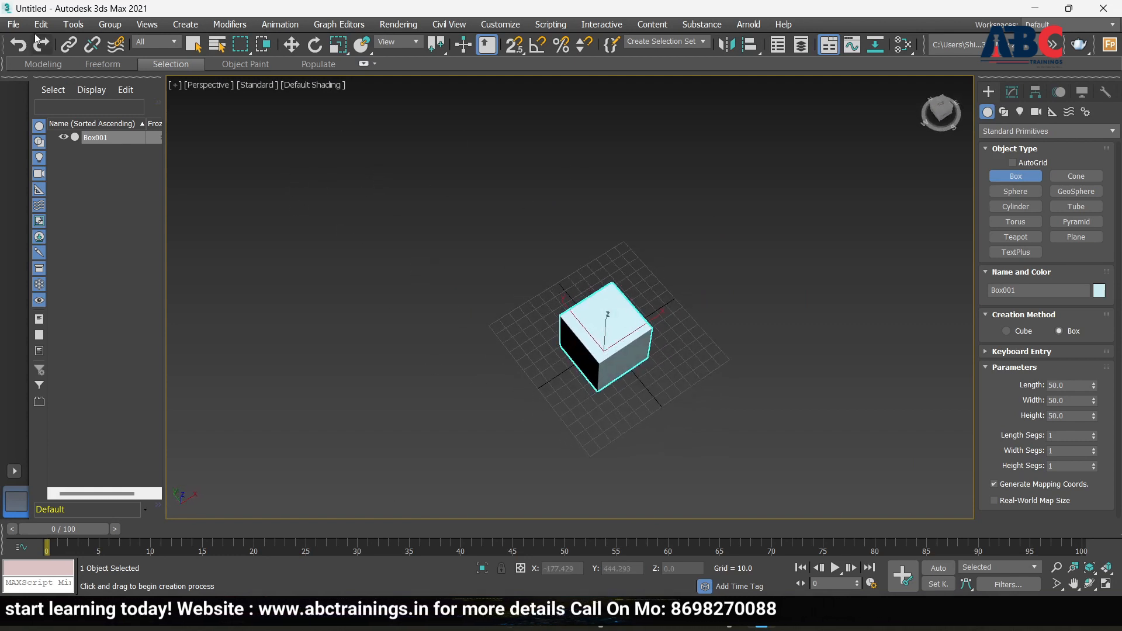
Open the File menu and close it without importing anything
click(10, 26)
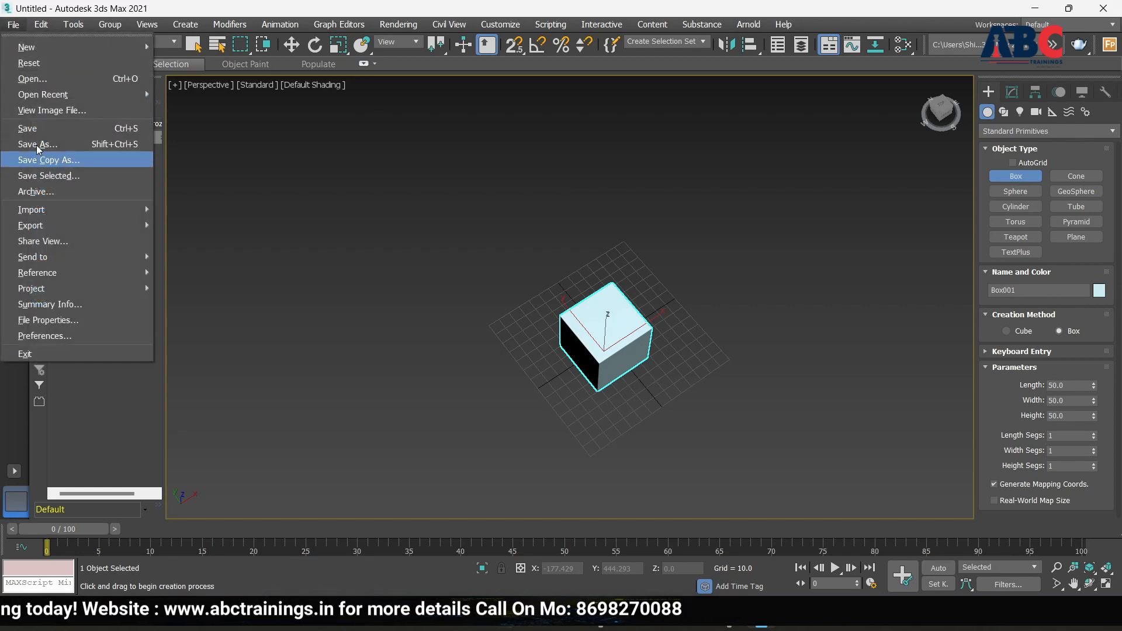
mouse_move(103, 212)
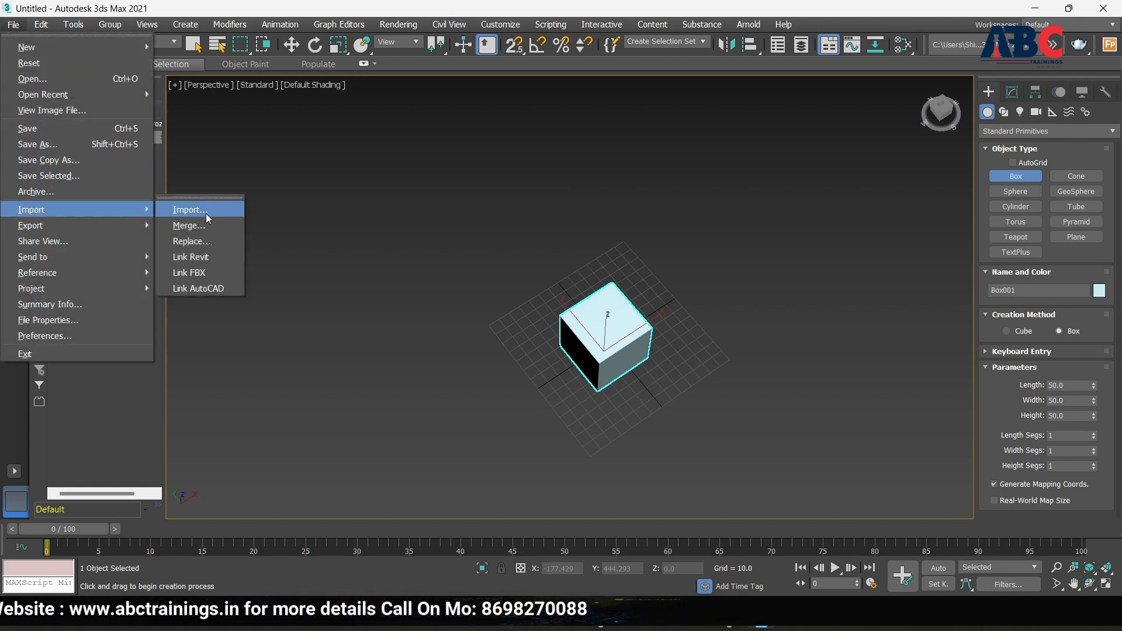
click(689, 361)
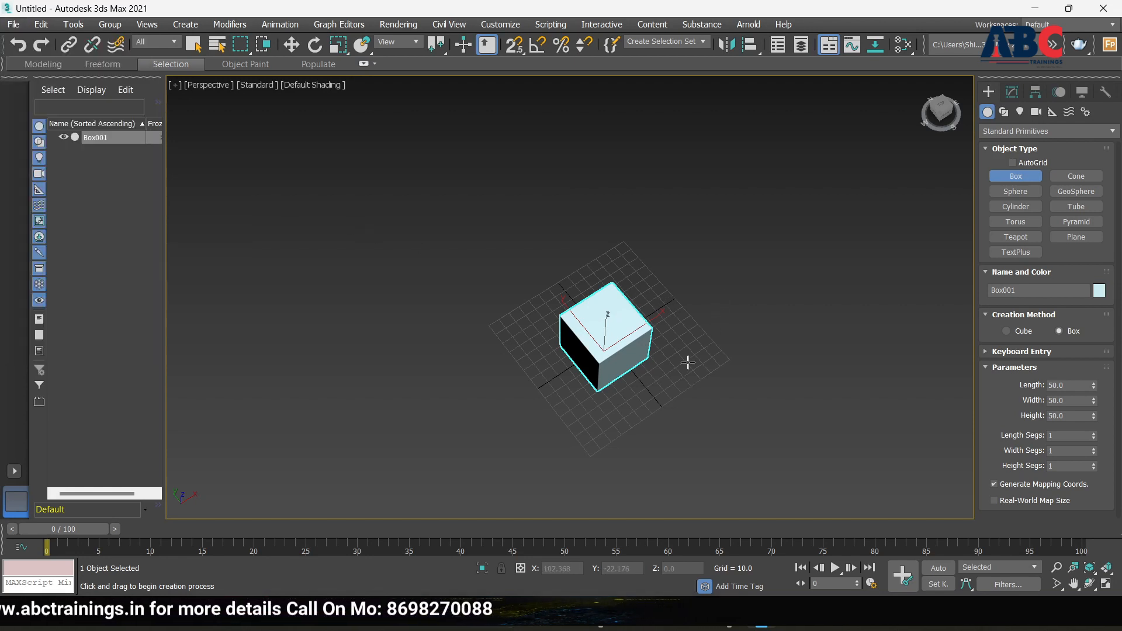
Orbit and zoom to view Box001 from lower, higher and corner angles
scroll(624, 361, up, 5)
scroll(581, 345, down, 5)
alt+middle_drag(582, 346, 605, 291)
scroll(586, 315, up, 6)
scroll(540, 315, down, 6)
alt+middle_drag(540, 314, 602, 315)
scroll(552, 322, up, 5)
scroll(550, 320, down, 5)
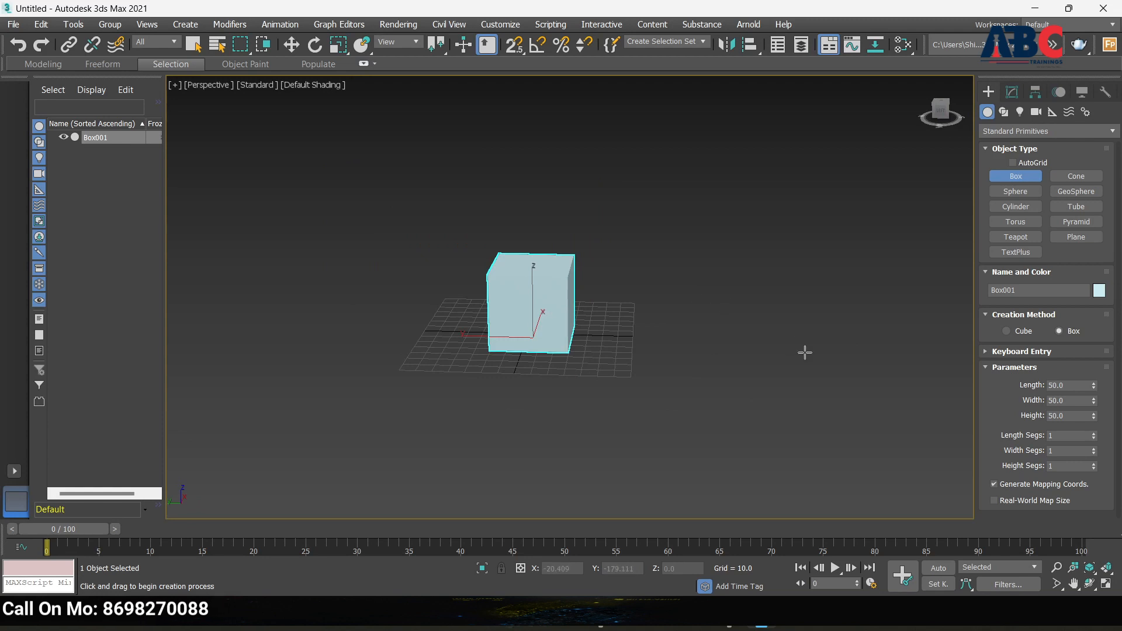
scroll(565, 285, up, 5)
scroll(542, 293, down, 3)
alt+middle_drag(626, 306, 703, 363)
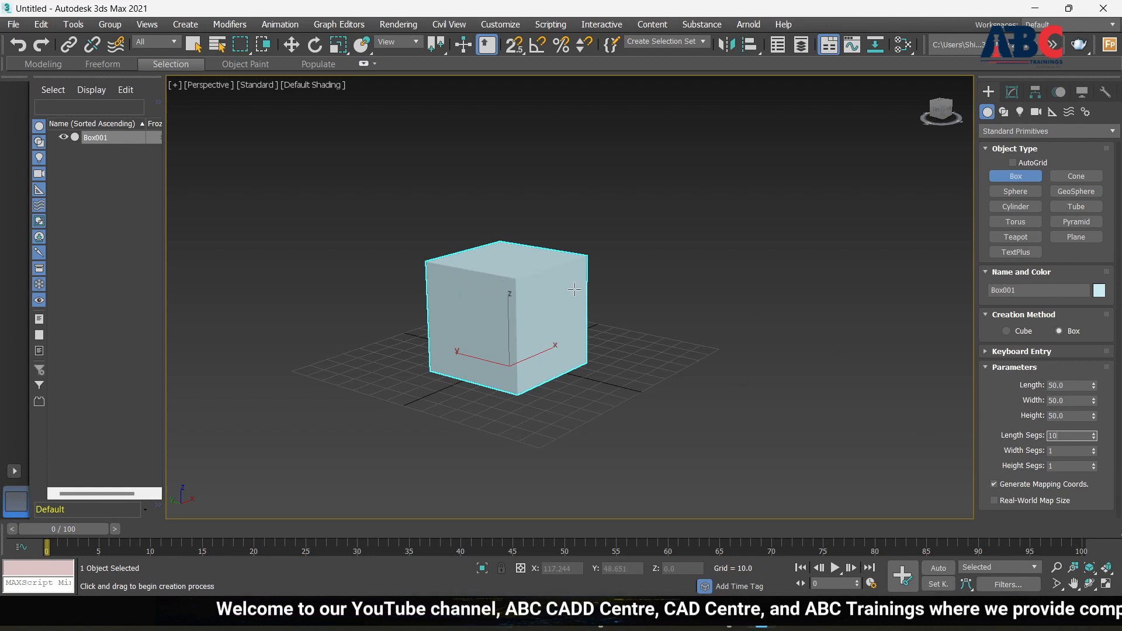
Switch the Perspective view to Edged Faces shading and orbit to inspect the cube's segments
click(321, 88)
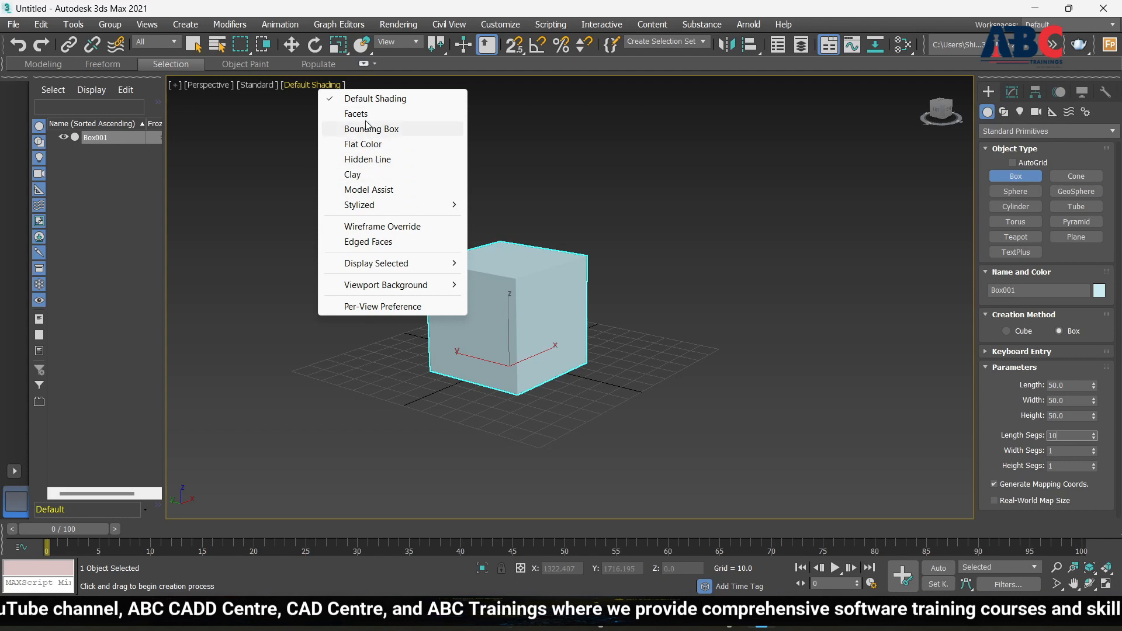
click(362, 242)
scroll(459, 300, up, 4)
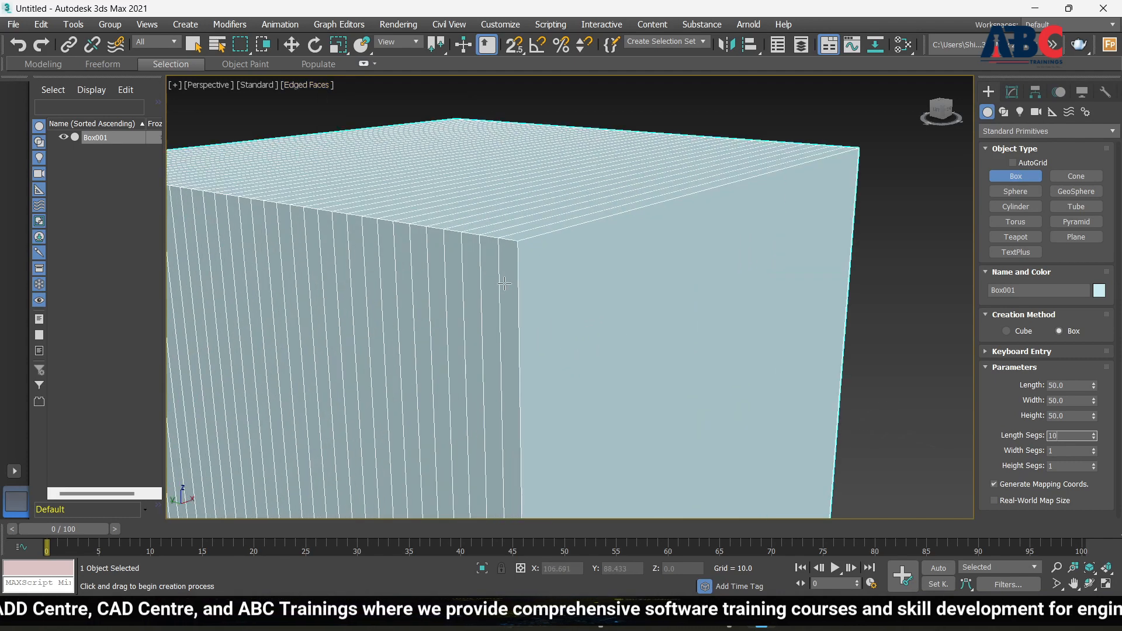
scroll(459, 300, down, 2)
scroll(460, 300, up, 3)
scroll(450, 295, down, 3)
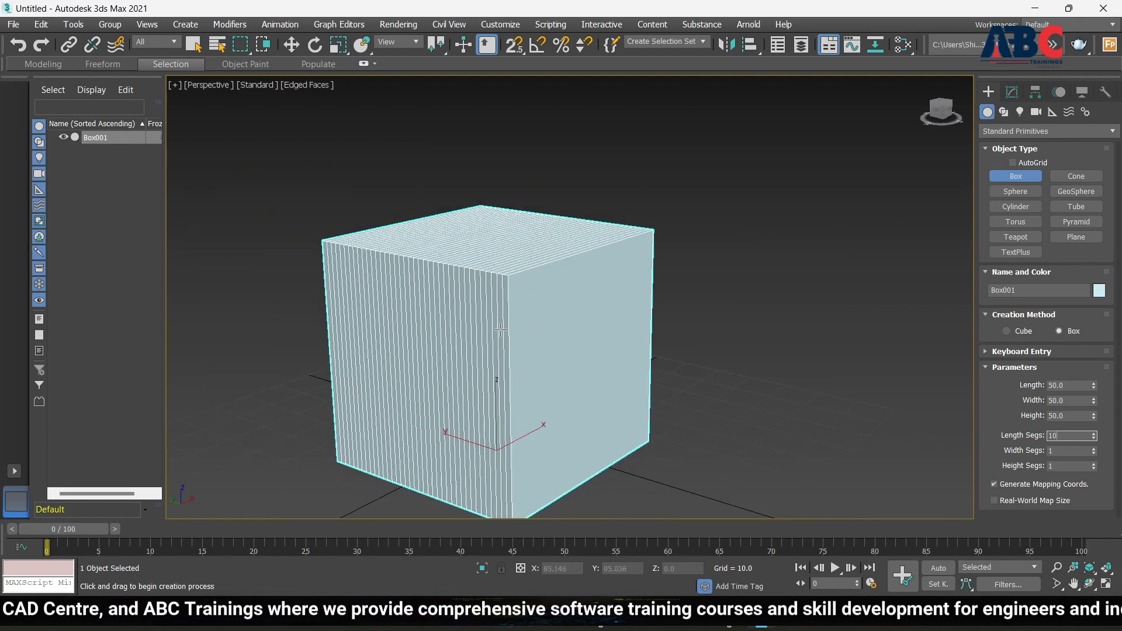
alt+middle_drag(500, 329, 581, 339)
scroll(500, 347, up, 2)
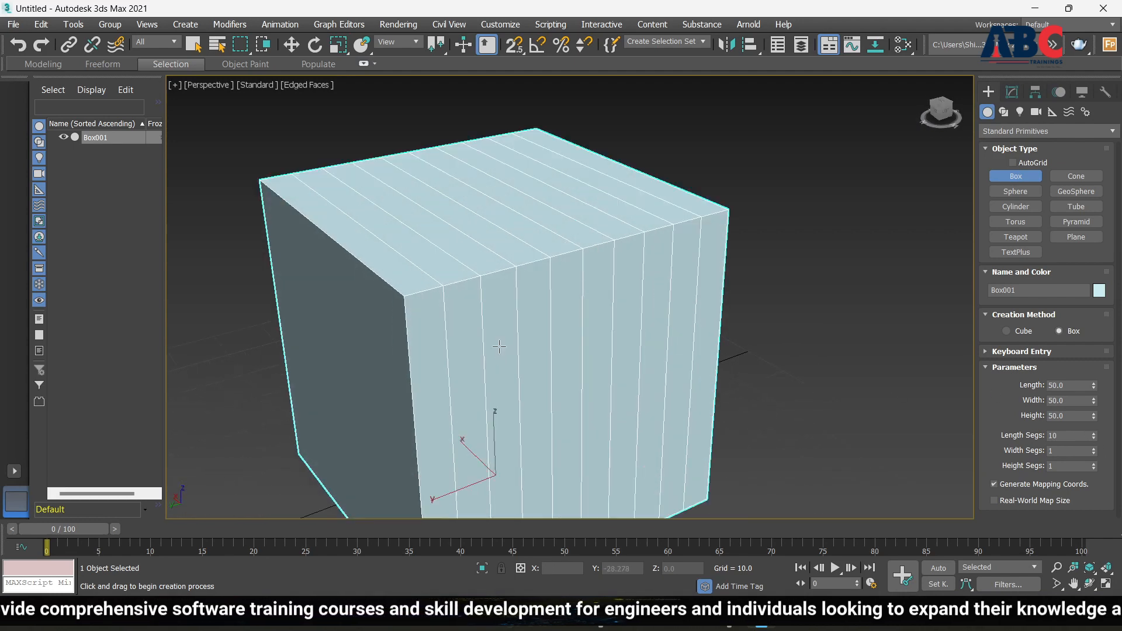
Set Box001's Length, Width and Height segments each to 5
click(1093, 439)
click(1094, 439)
click(1094, 439)
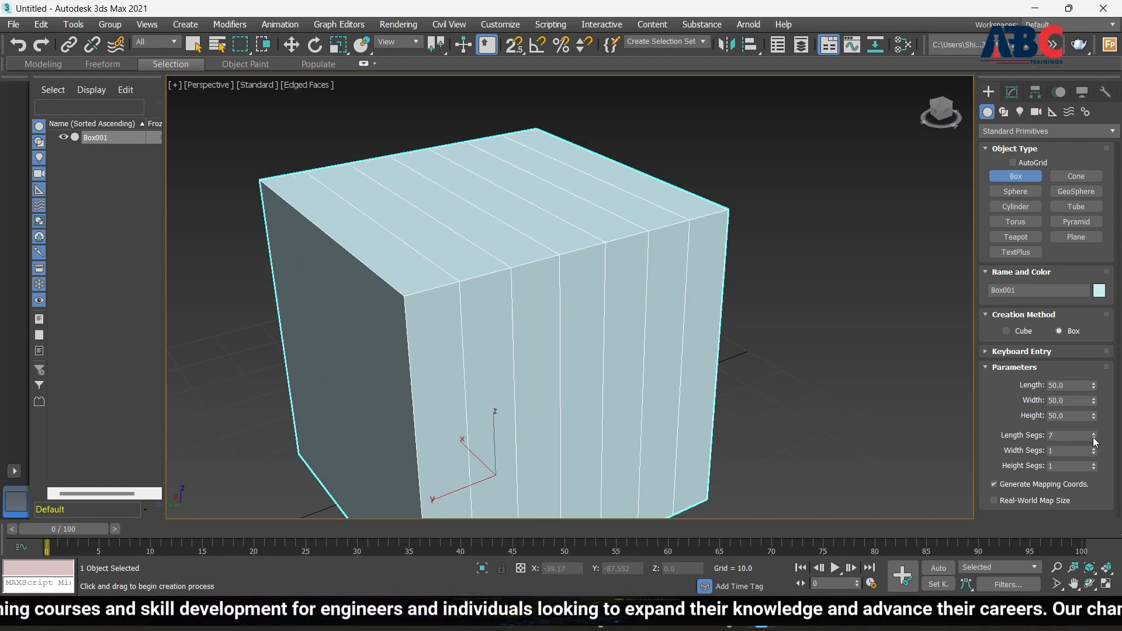
click(1094, 439)
click(1094, 439)
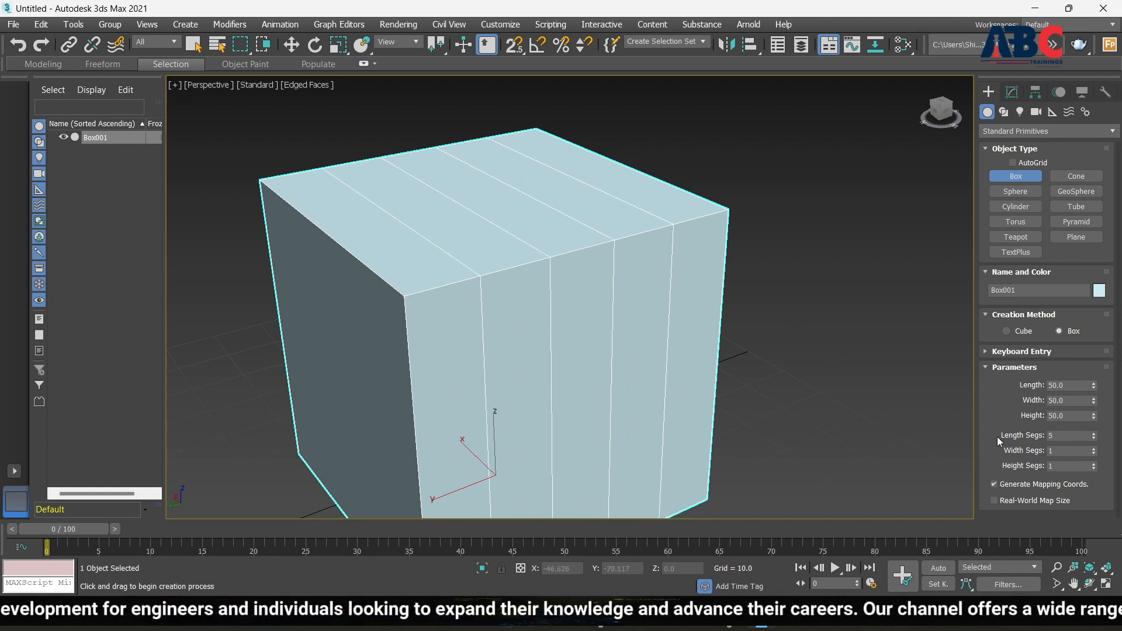
click(1095, 450)
click(1094, 448)
click(1094, 449)
click(1094, 448)
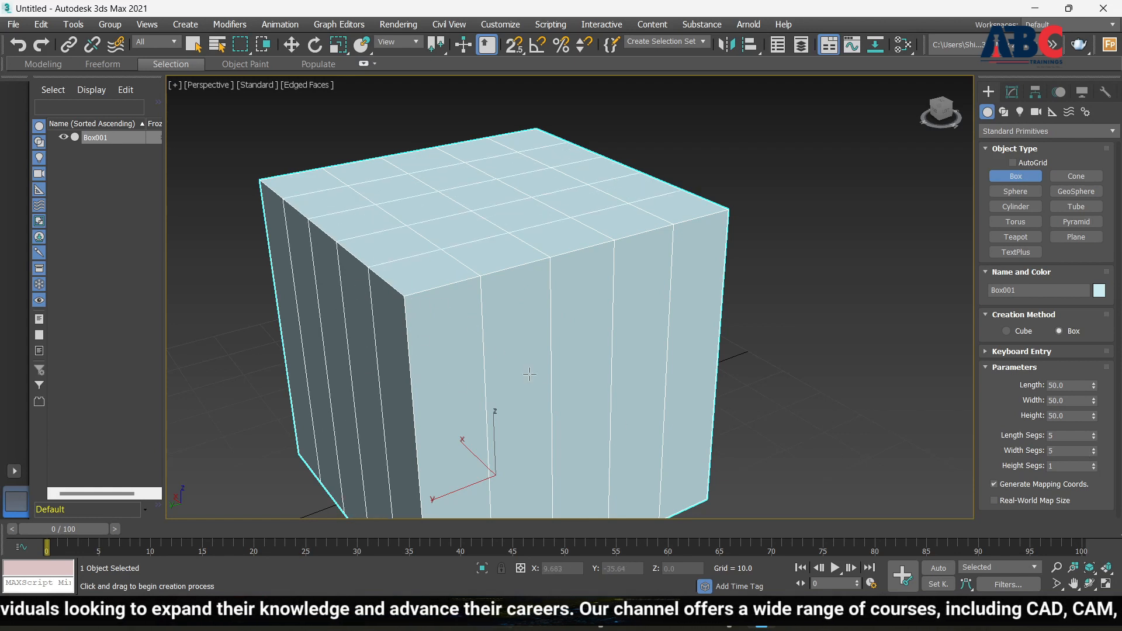
click(1093, 464)
click(1093, 465)
click(1093, 464)
click(1093, 464)
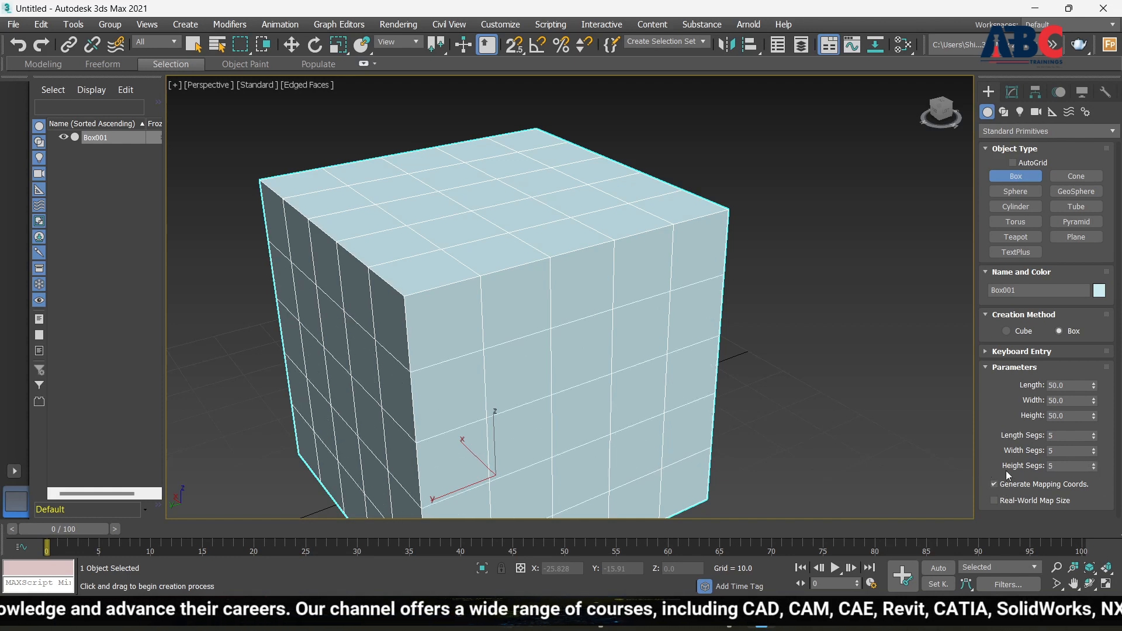
scroll(800, 366, down, 5)
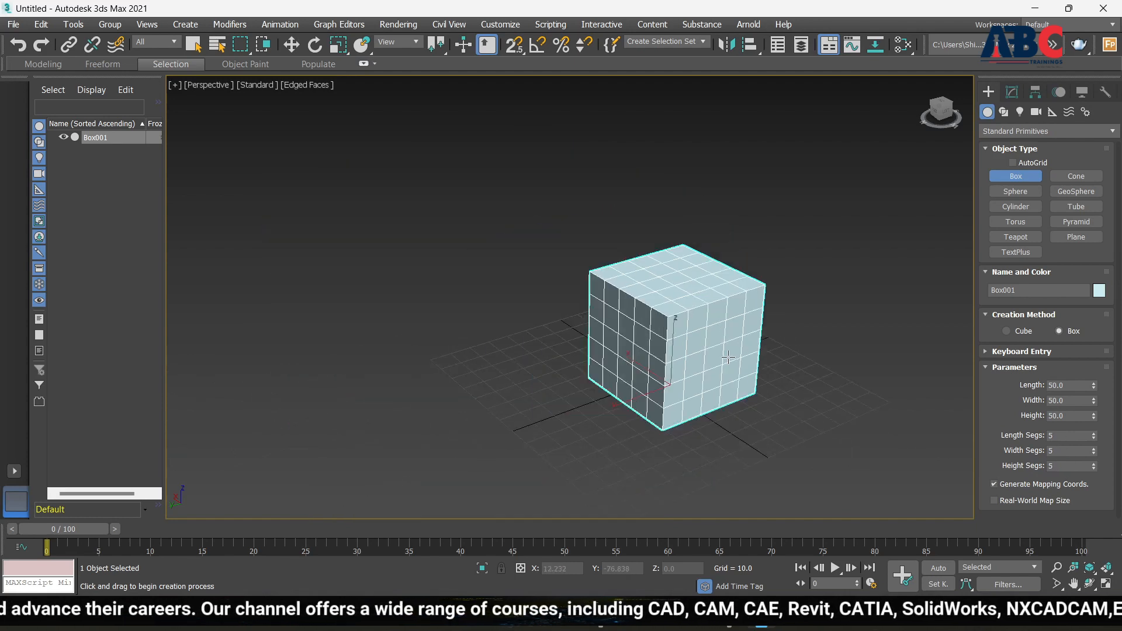
scroll(696, 332, up, 4)
scroll(698, 351, down, 2)
scroll(699, 350, up, 2)
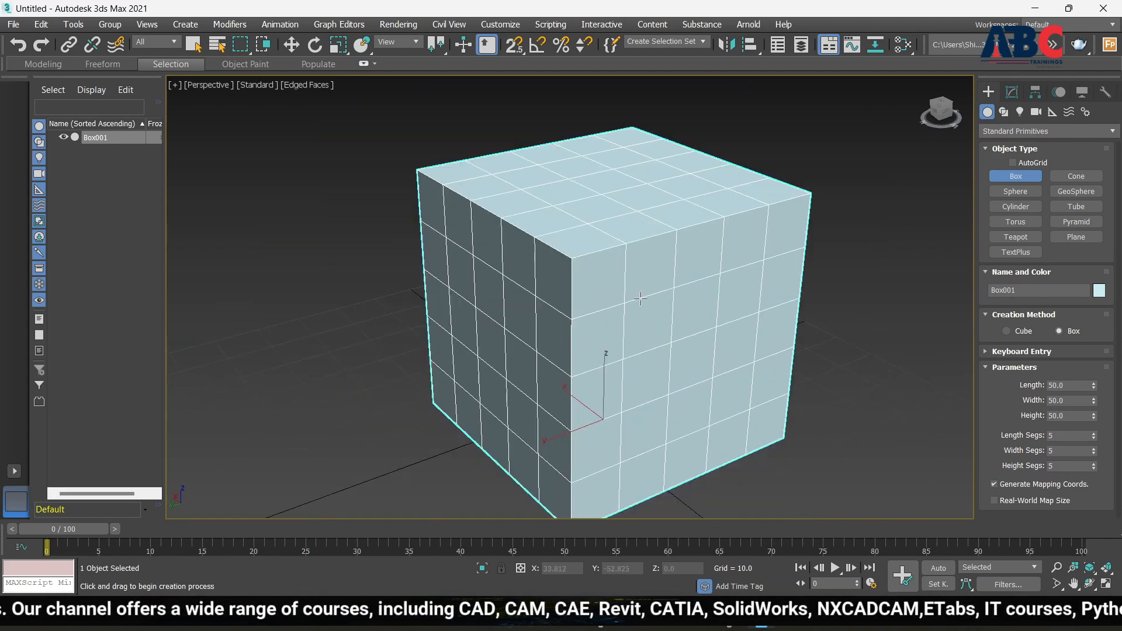
scroll(566, 263, up, 3)
scroll(645, 373, down, 4)
scroll(657, 376, down, 1)
alt+middle_drag(657, 376, 795, 383)
scroll(603, 241, up, 3)
scroll(603, 241, down, 3)
alt+middle_drag(727, 284, 570, 293)
scroll(606, 267, down, 3)
scroll(599, 260, up, 3)
scroll(608, 281, down, 3)
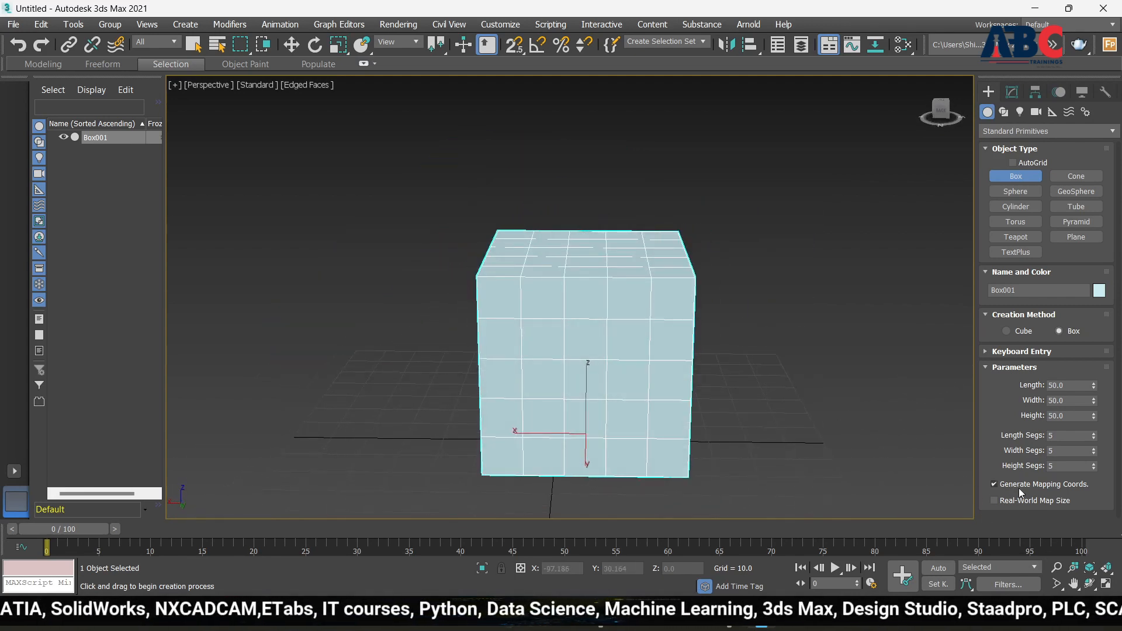
alt+middle_drag(684, 344, 735, 350)
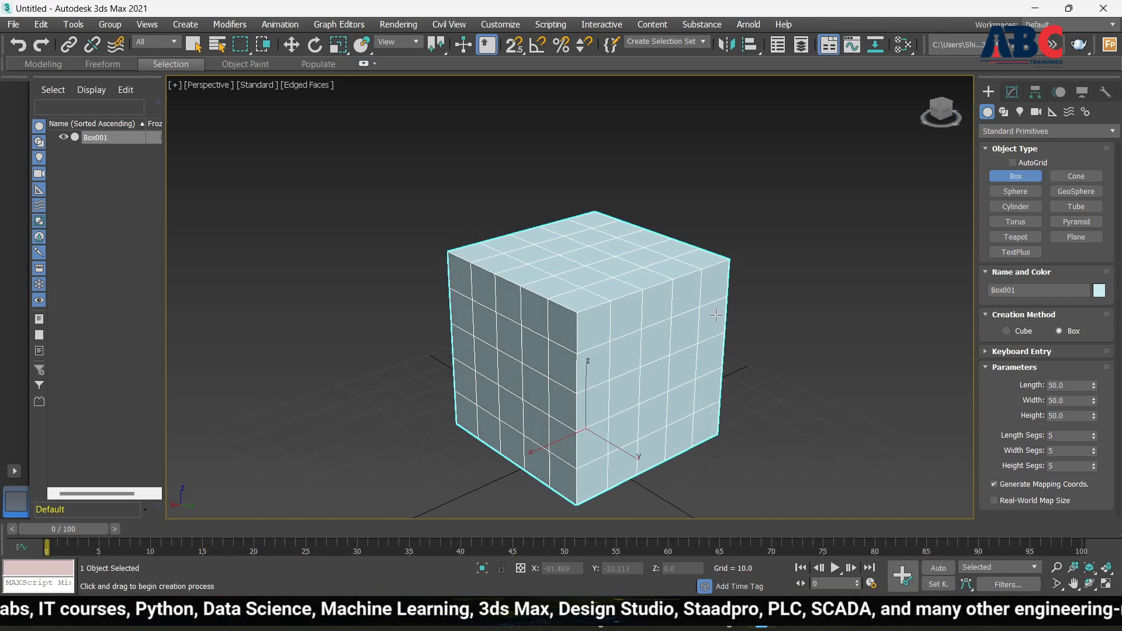
Toggle Edged Faces off with F4, then delete Box001 to empty the Perspective view
key(F4)
scroll(603, 250, up, 2)
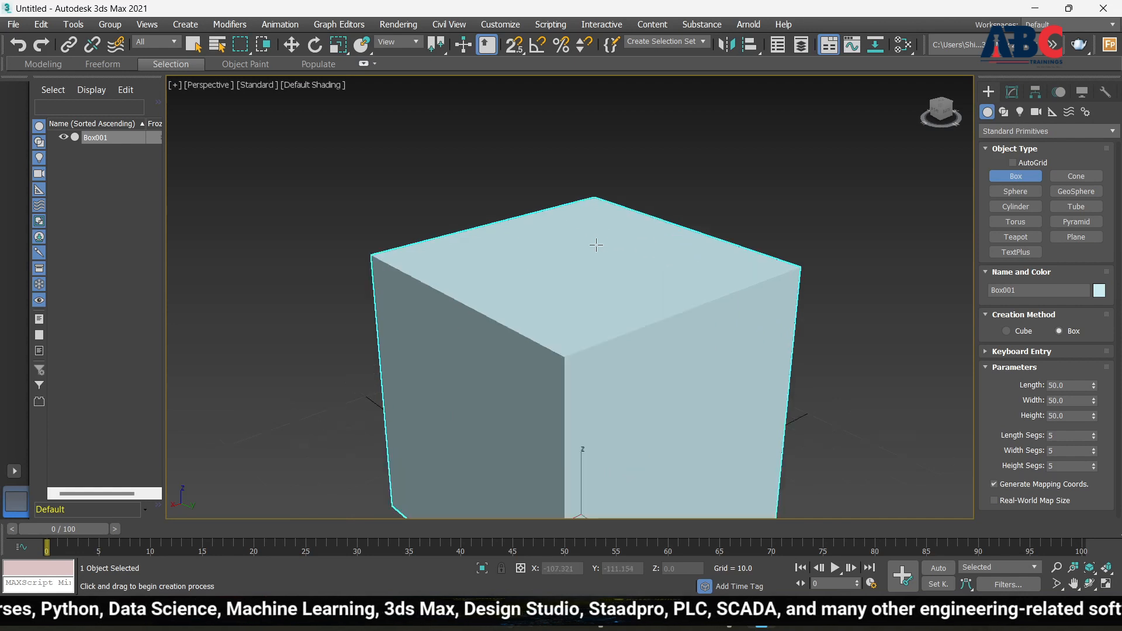
scroll(596, 246, down, 4)
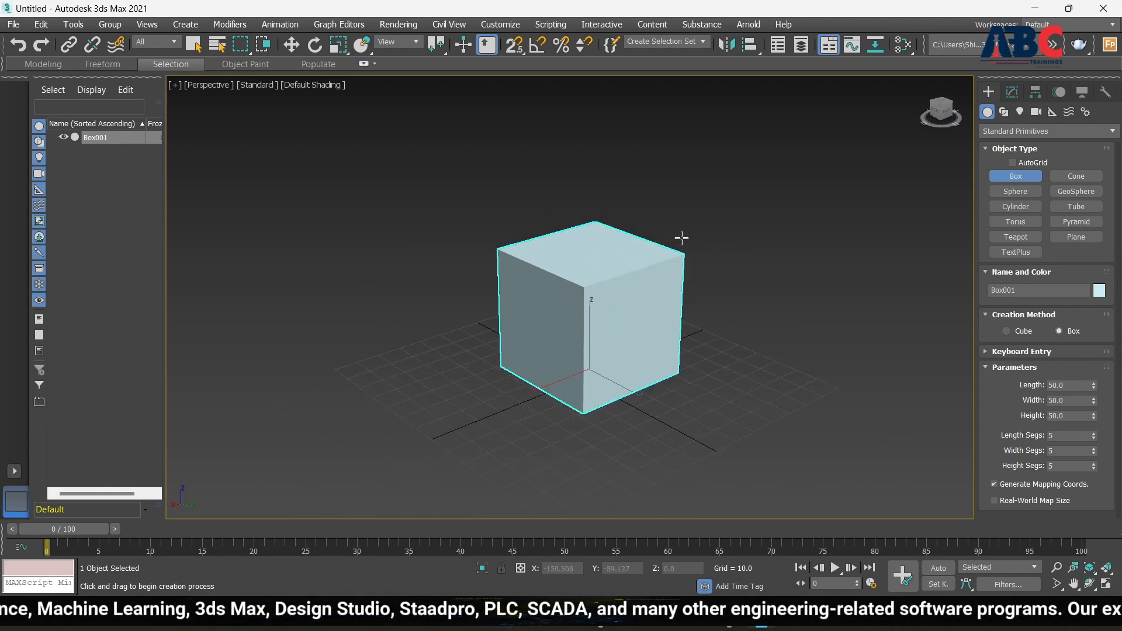
key(F4)
scroll(636, 279, up, 4)
key(F4)
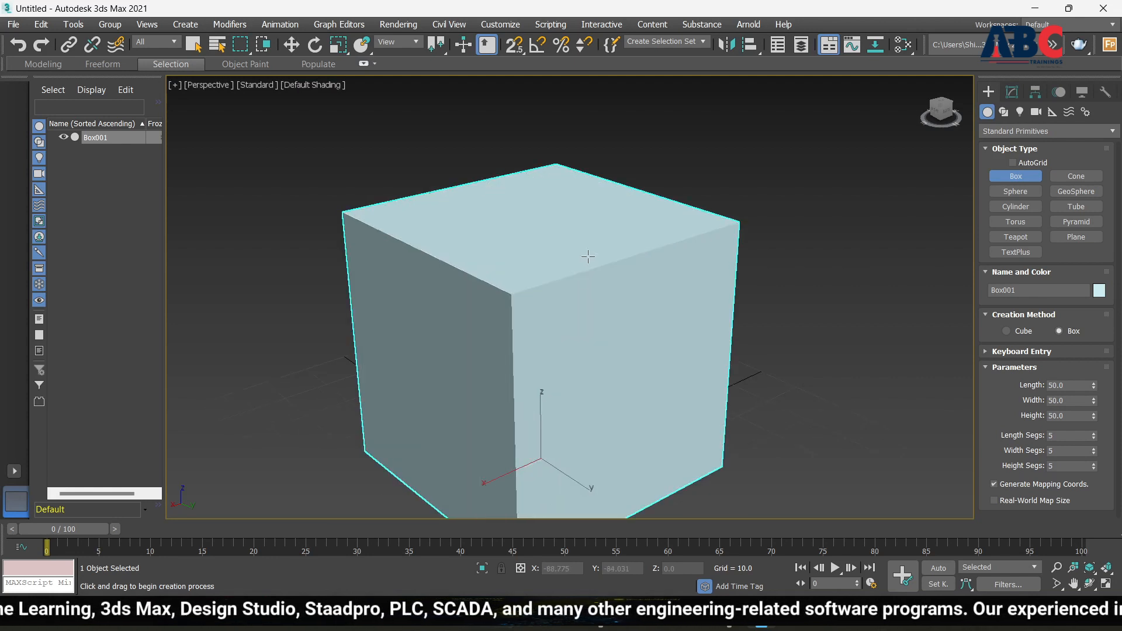
scroll(736, 293, down, 3)
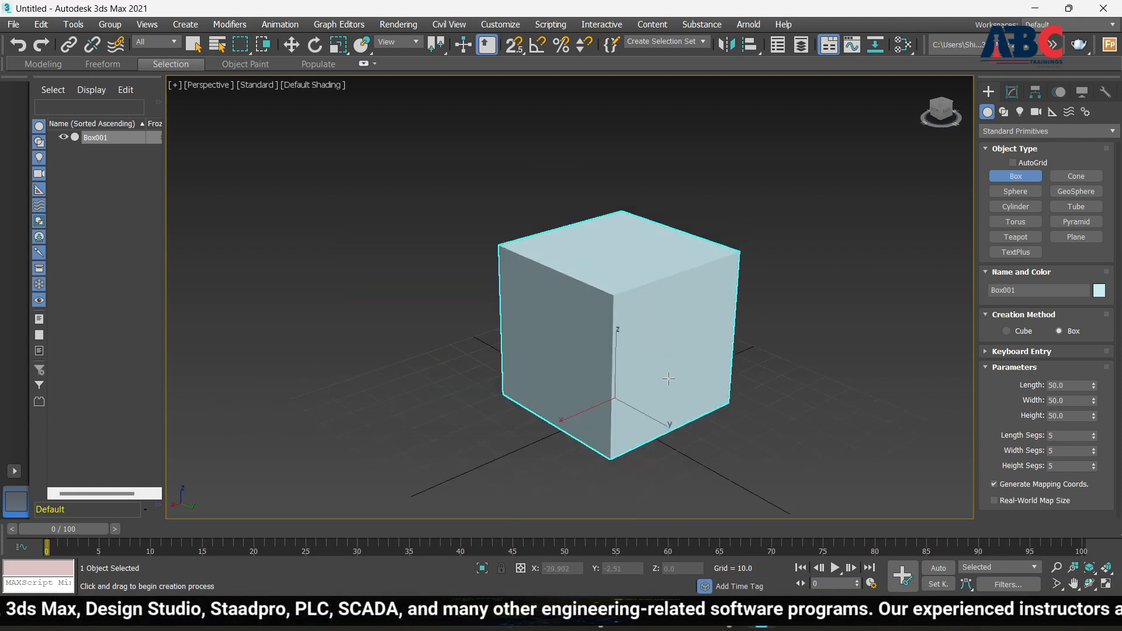
scroll(668, 379, down, 5)
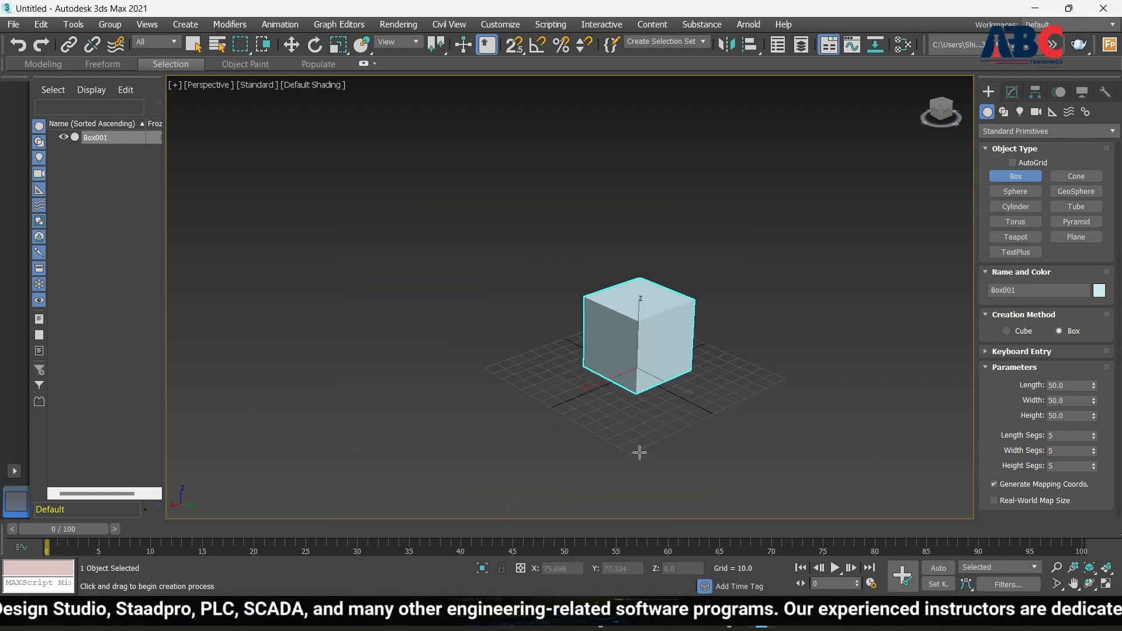
scroll(653, 337, up, 3)
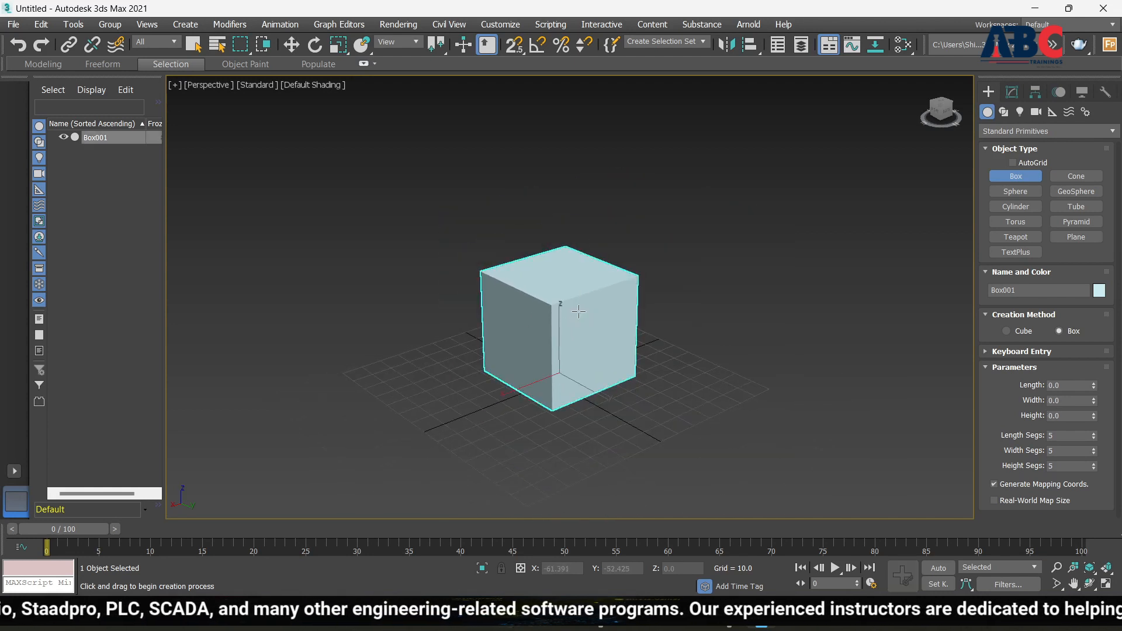
key(Delete)
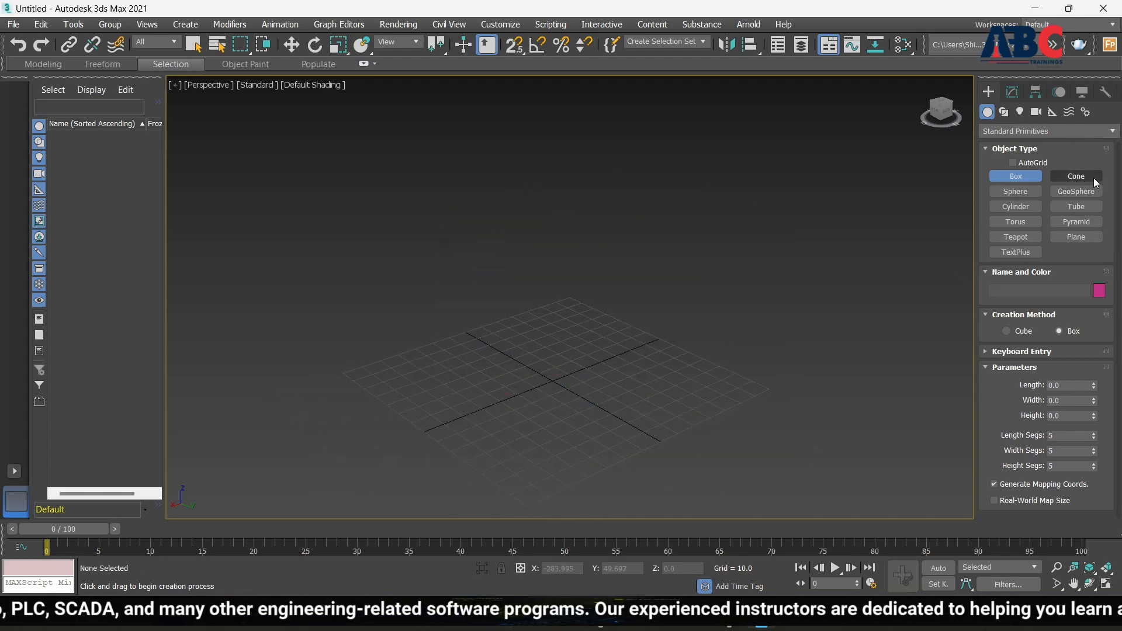
Draw Cone001 from the grid centre with Radius 1 60.446 and Height 80.968
click(1074, 178)
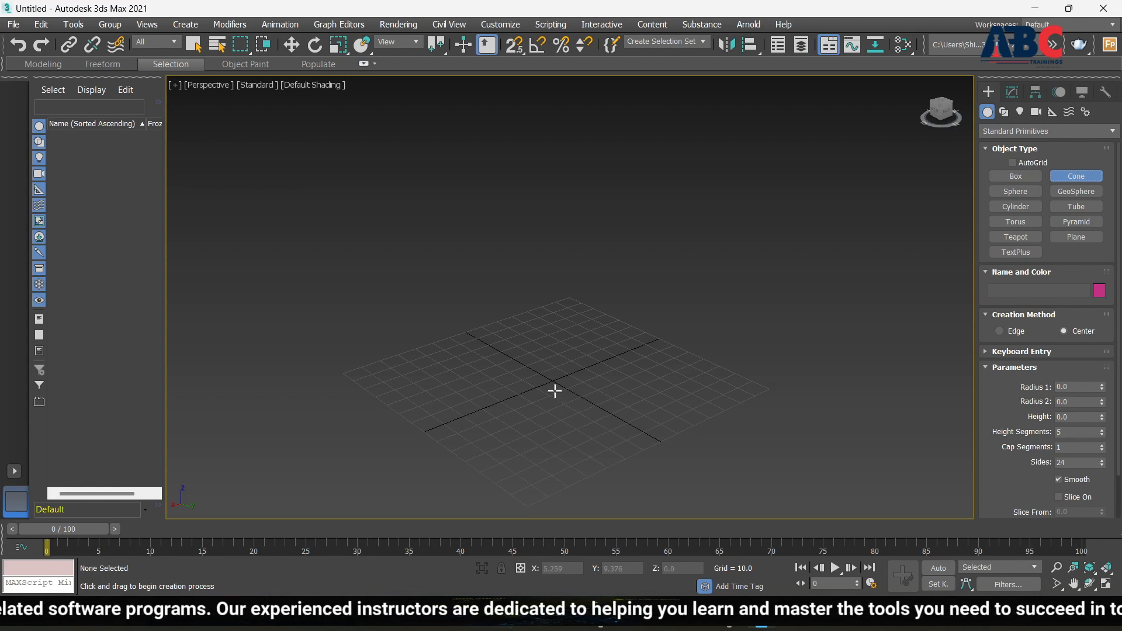
drag(553, 391, 639, 445)
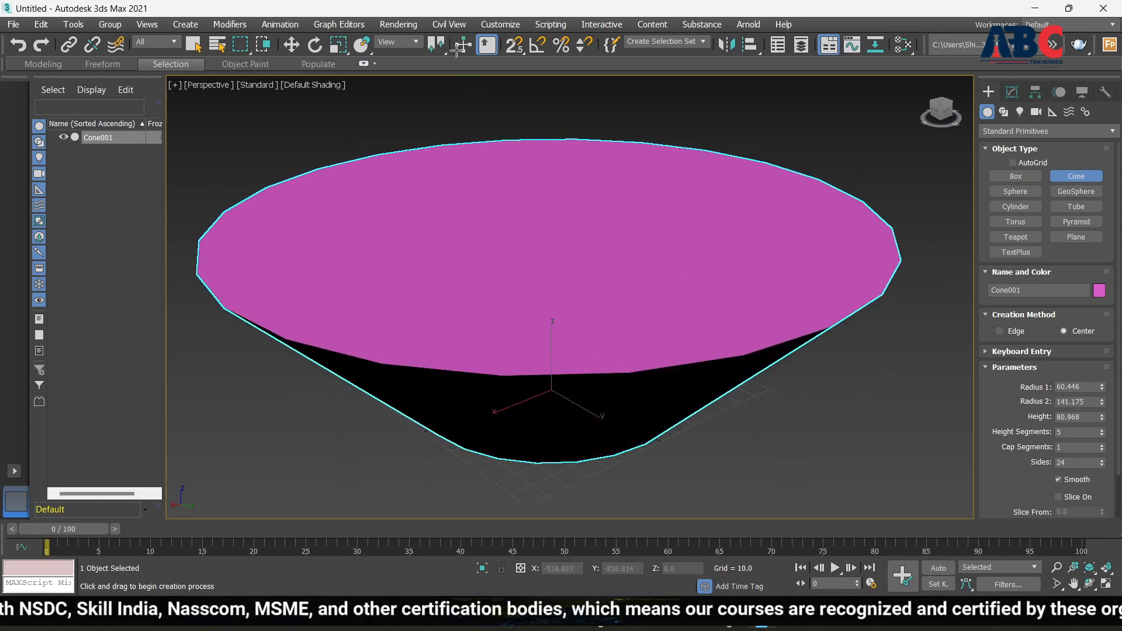
click(468, 128)
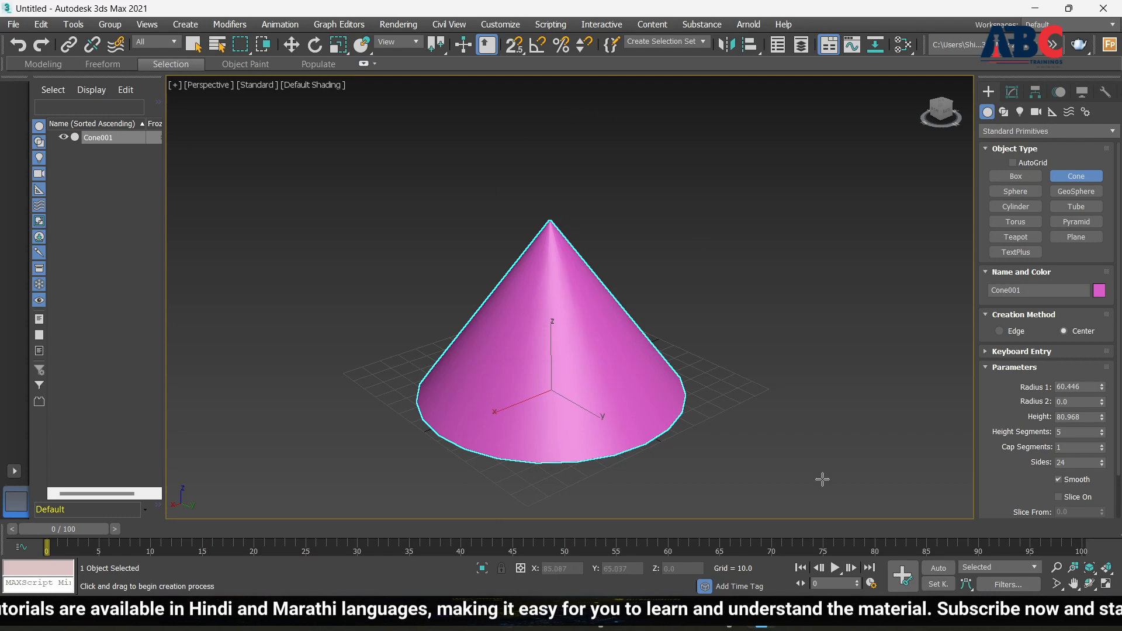
Set the cone's Radius 1 to 50
scroll(669, 349, up, 4)
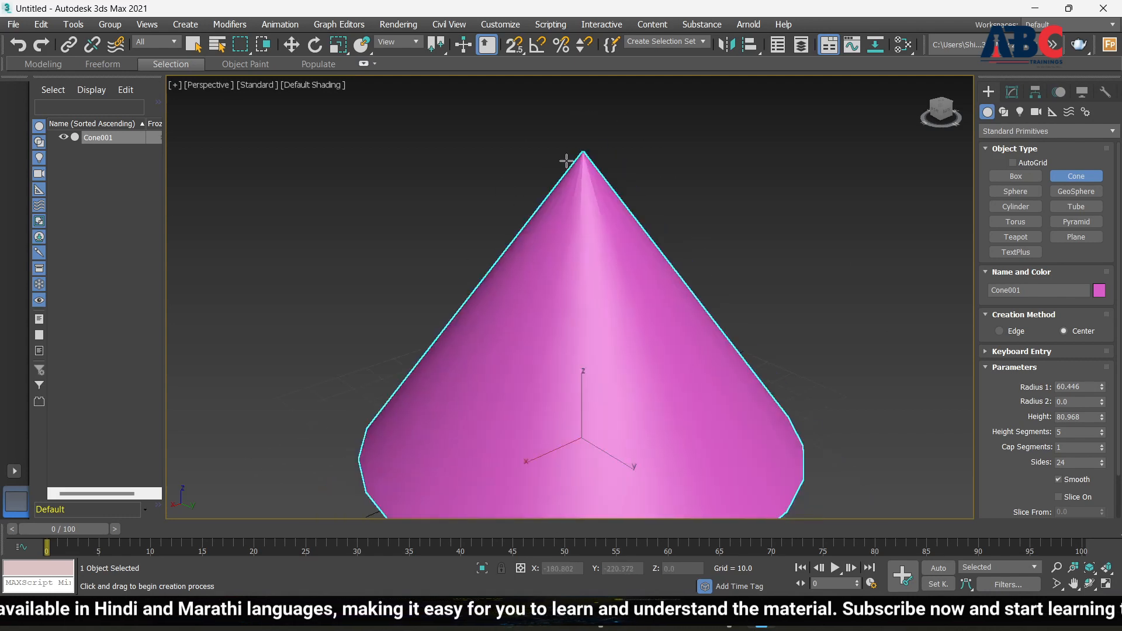
scroll(650, 338, down, 4)
alt+middle_drag(661, 319, 683, 343)
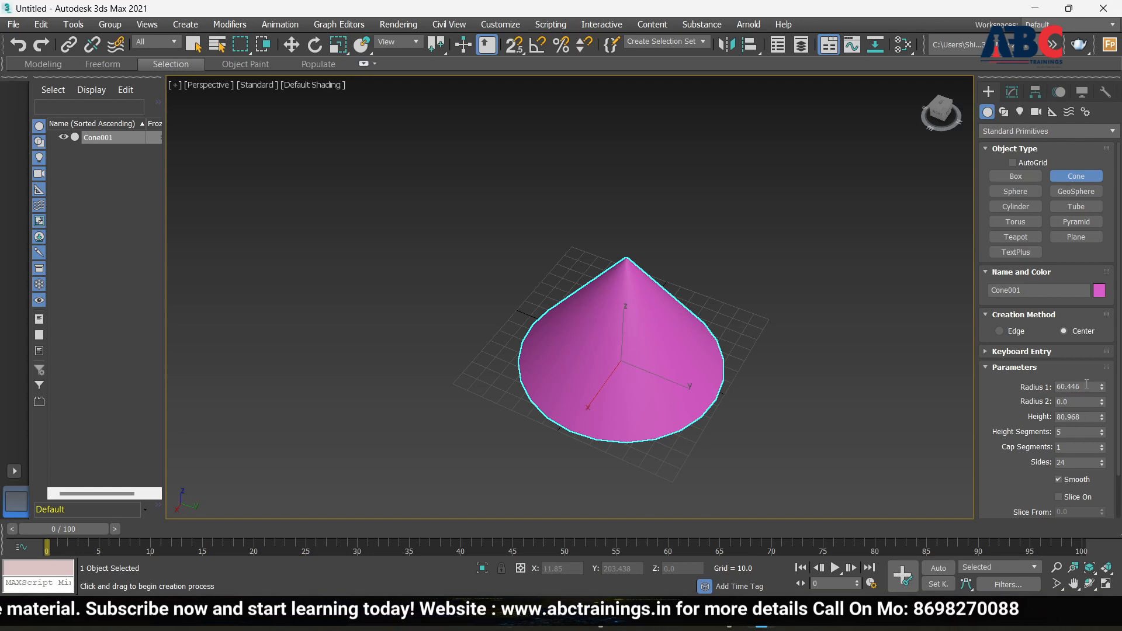
click(1085, 387)
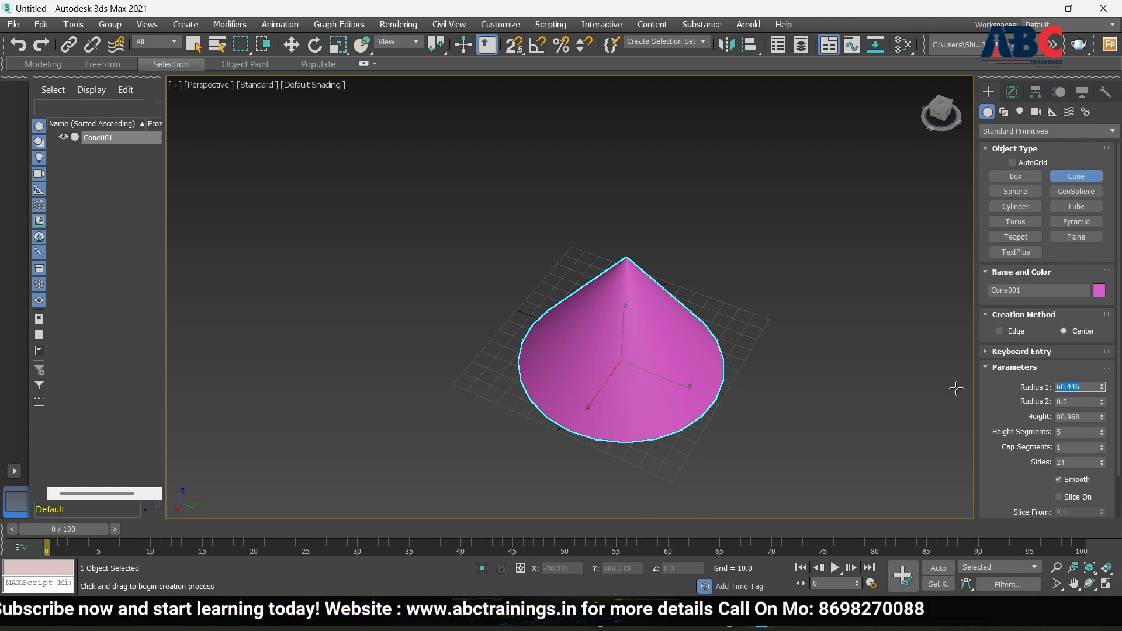
key(Return)
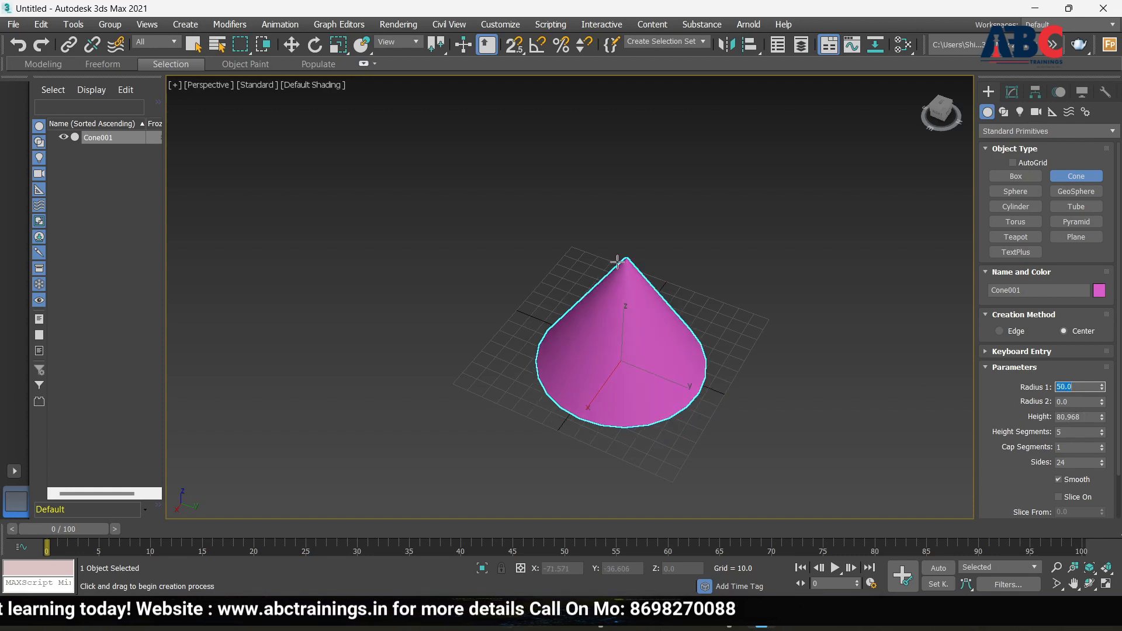
Try widening Radius 2, then drag the cone's Height up to 120.642
click(1102, 401)
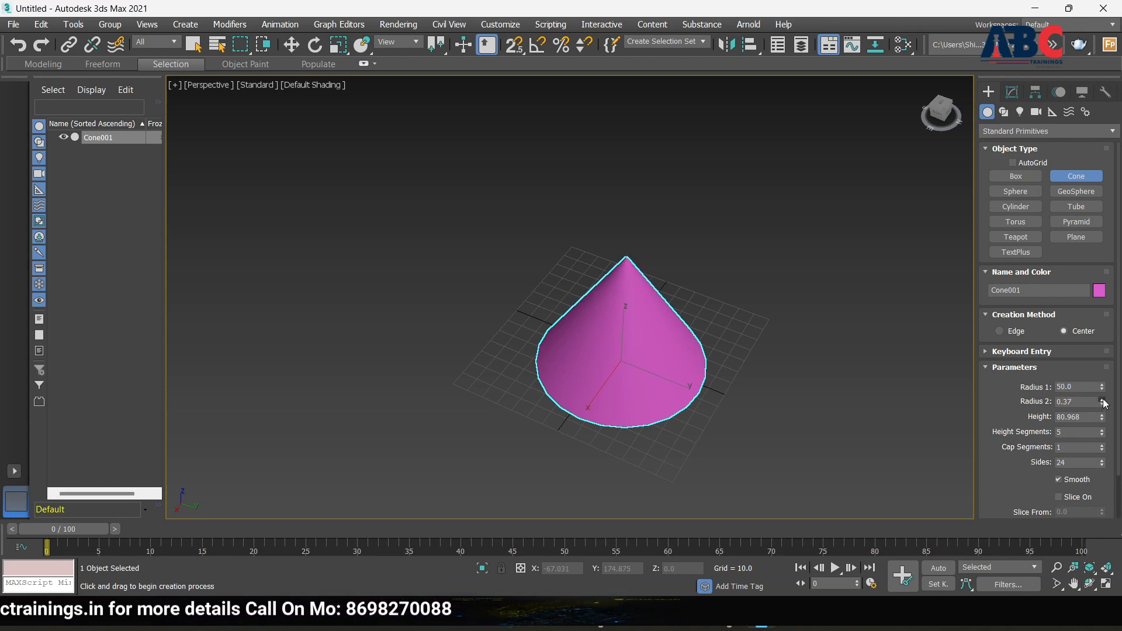
drag(1104, 403, 628, 97)
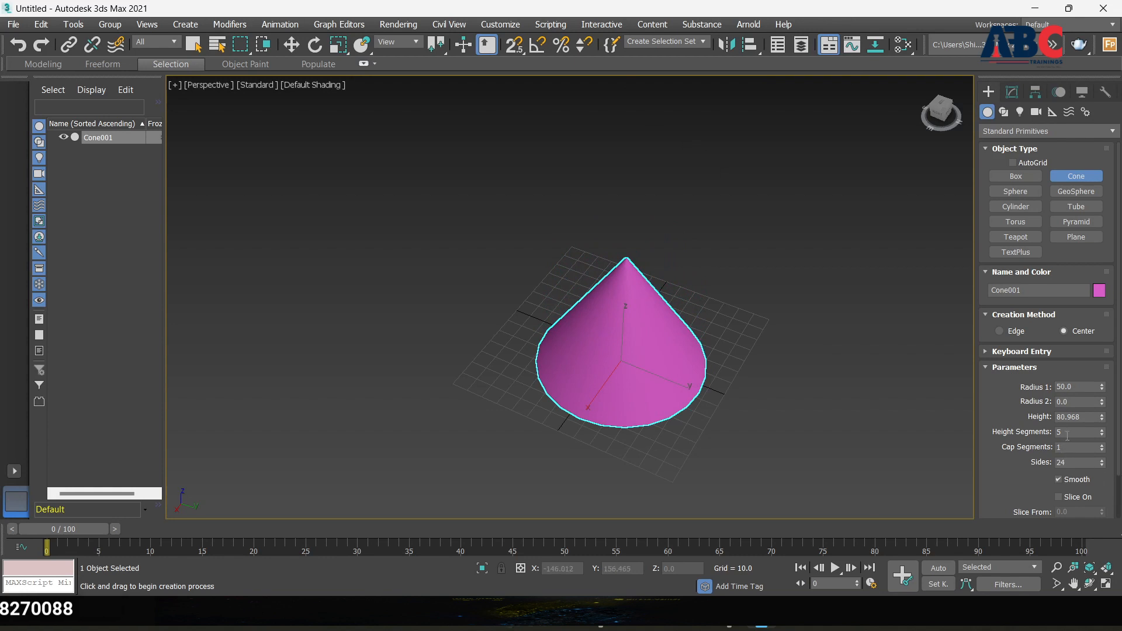
drag(1102, 419, 1091, 388)
scroll(626, 263, up, 2)
scroll(609, 319, down, 2)
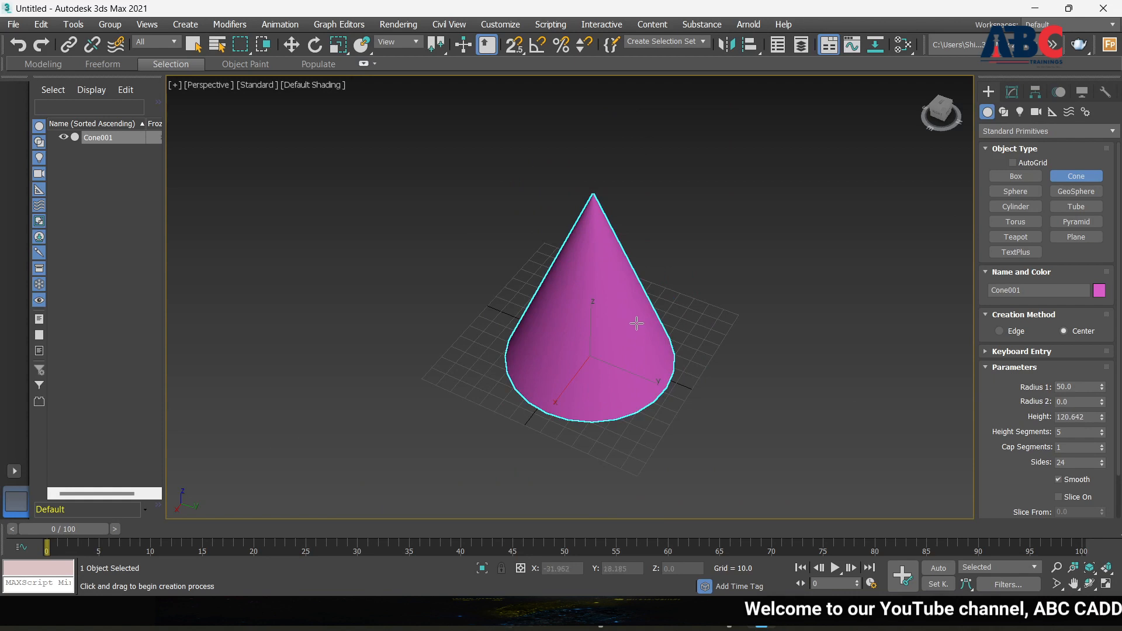
Orbit to look down on the cone and turn on Edged Faces
alt+middle_drag(609, 319, 632, 285)
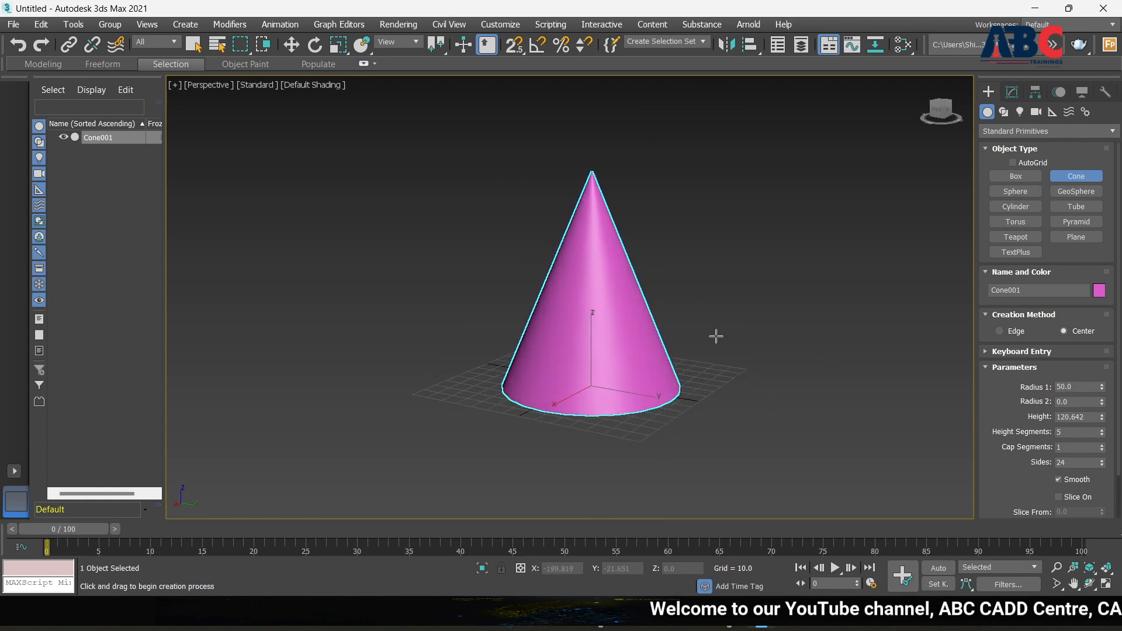
mouse_move(717, 333)
alt+middle_down()
mouse_move(614, 335)
mouse_move(700, 330)
alt+middle_up()
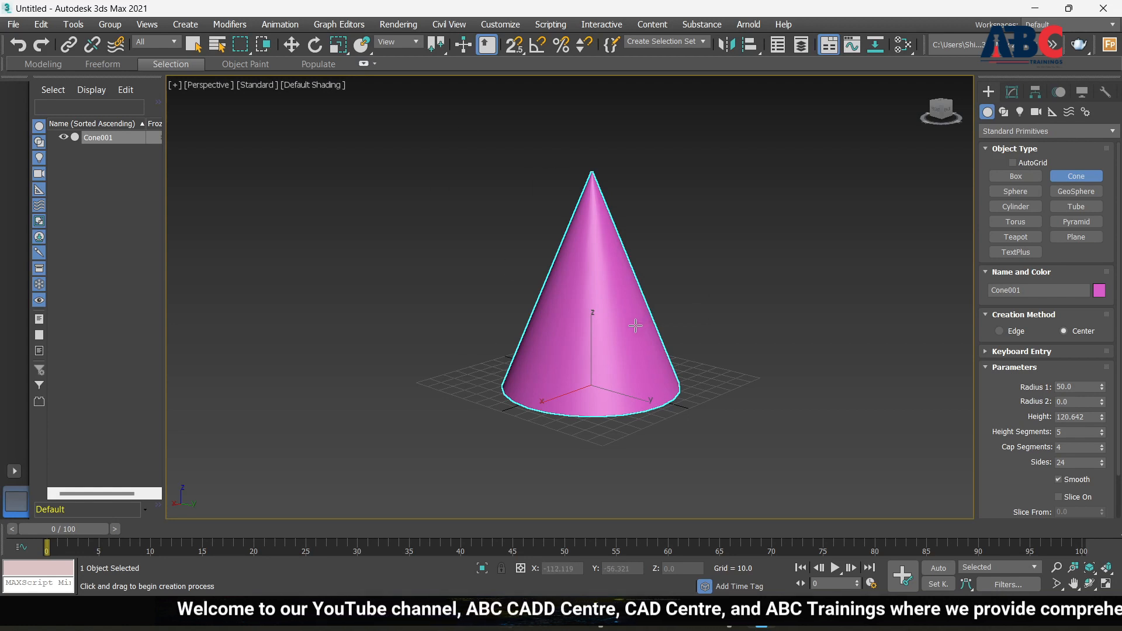
key(F4)
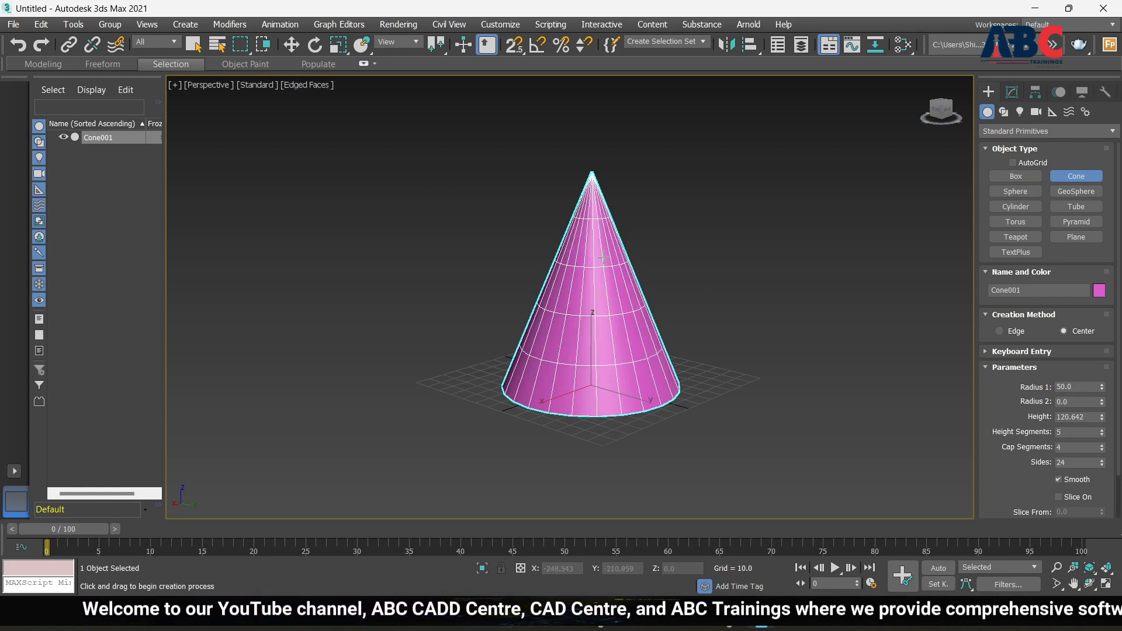
Reset the cone's Height Segments, then raise them to 14
right_click(1102, 436)
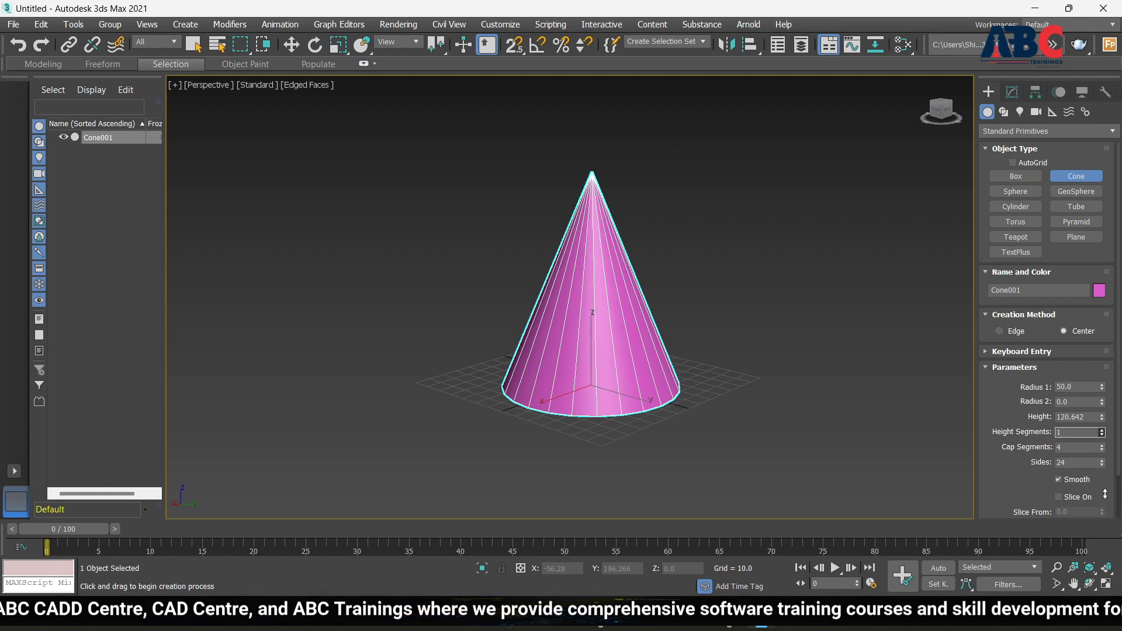
click(1101, 430)
click(1101, 430)
click(1102, 430)
click(1102, 430)
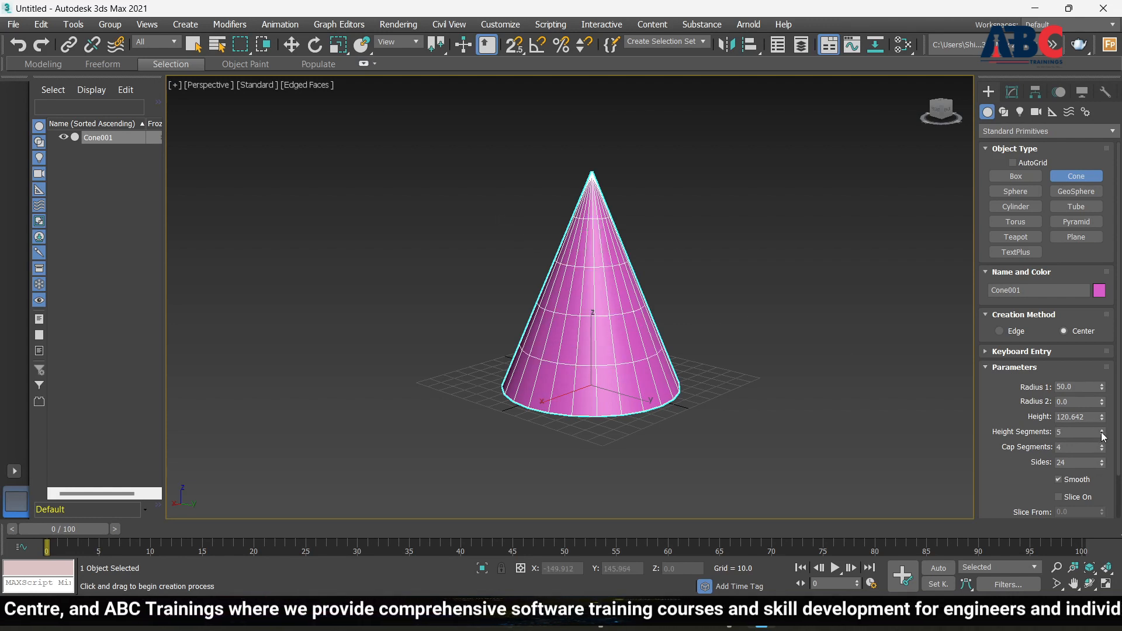
click(1102, 430)
click(1102, 430)
click(1102, 431)
click(1102, 431)
click(1102, 430)
click(1102, 430)
click(1101, 430)
click(1102, 431)
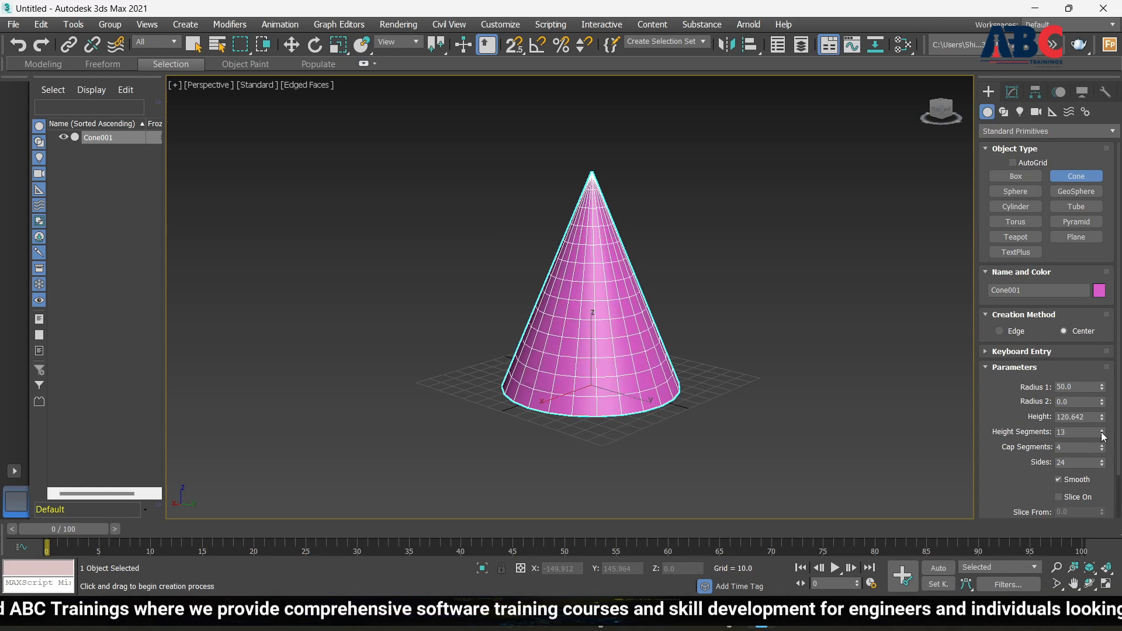
click(1102, 430)
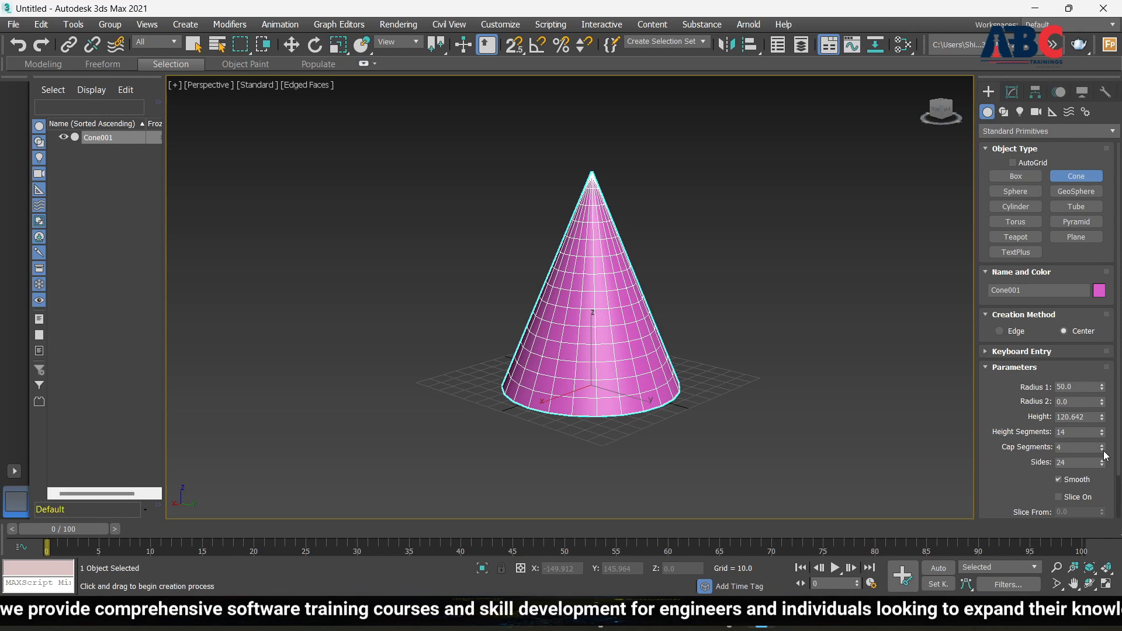
Raise Cap Segments to 8 and reduce the cone's Sides to 3
alt+middle_drag(654, 372, 651, 271)
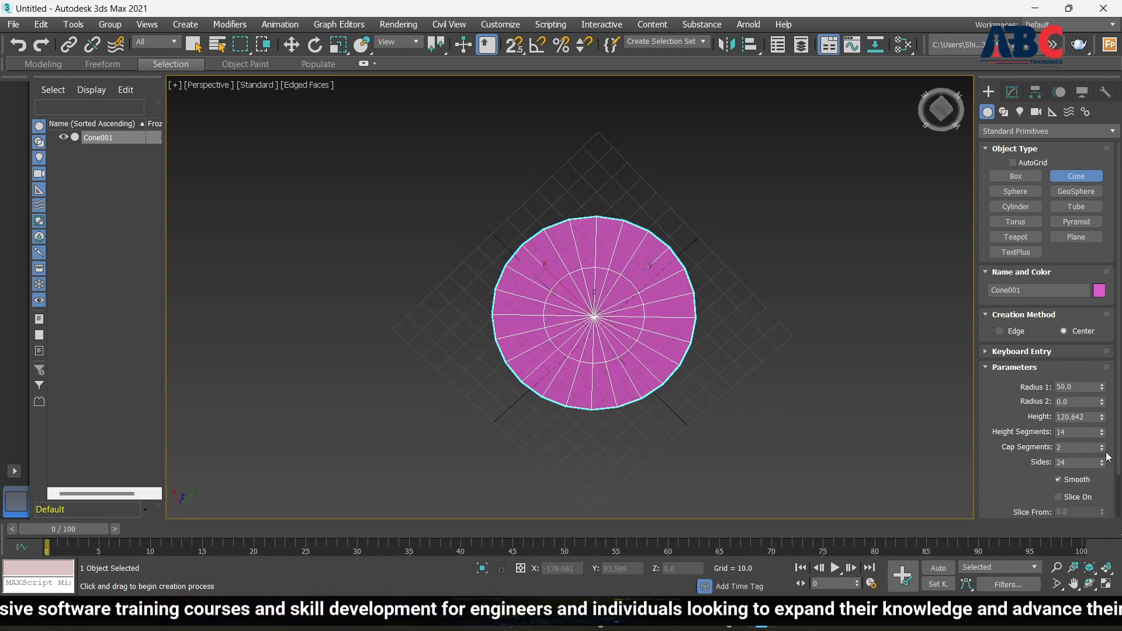
drag(1103, 451, 1105, 446)
alt+middle_drag(770, 430, 795, 532)
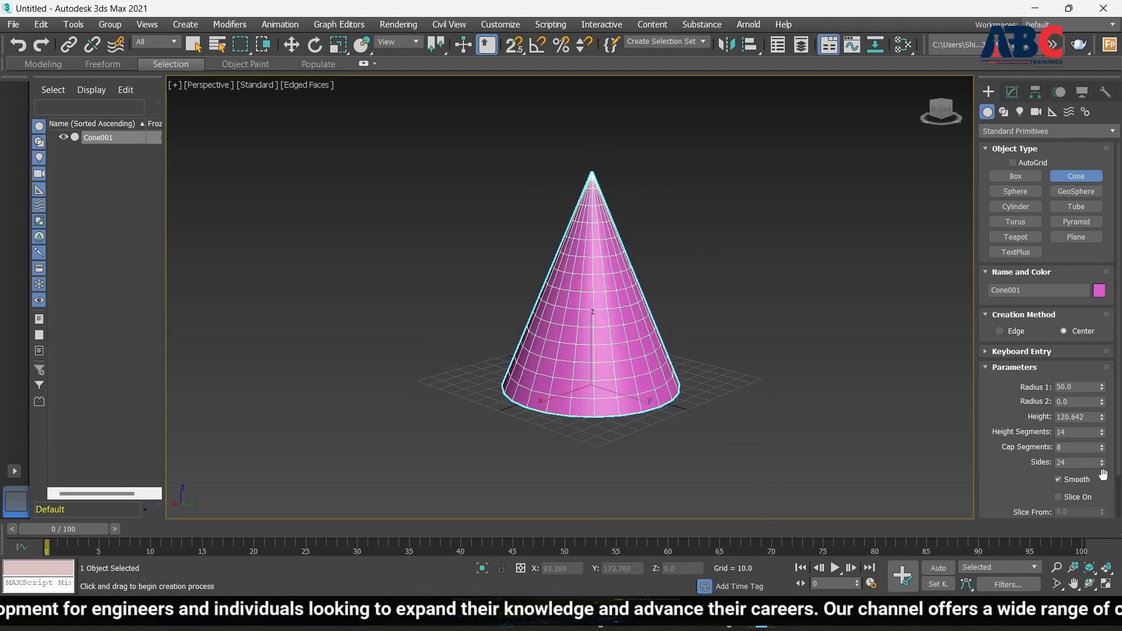
drag(1104, 465, 1103, 471)
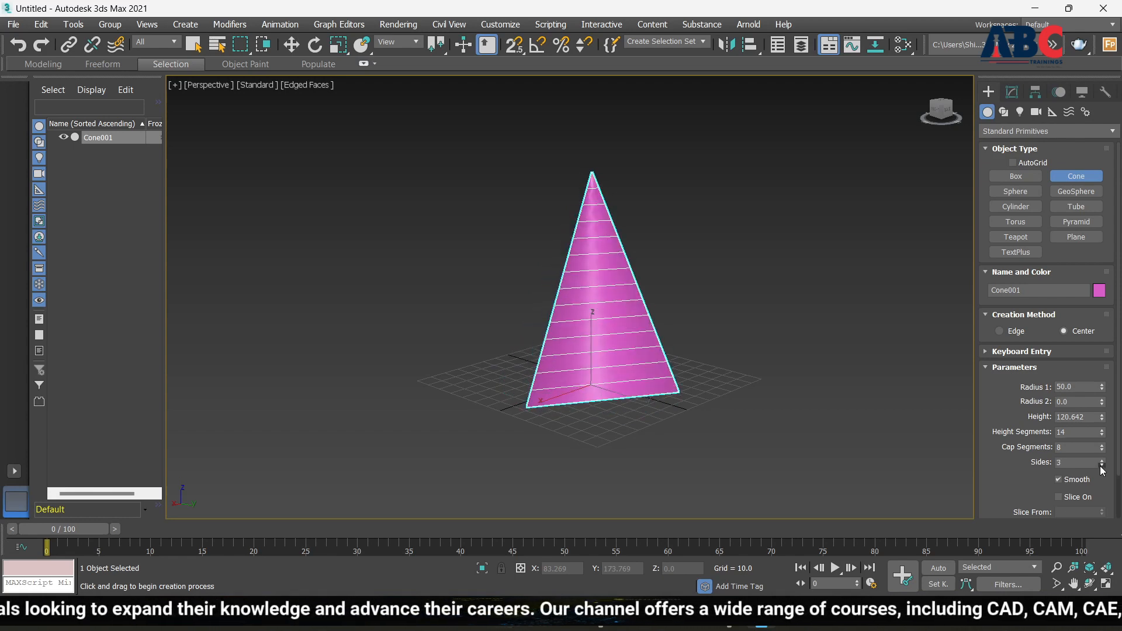
Raise the cone's Sides from 3 up to 43 so it looks round again
mouse_move(772, 388)
alt+middle_down()
mouse_move(742, 397)
mouse_move(789, 348)
mouse_move(887, 376)
mouse_move(727, 369)
mouse_move(722, 388)
mouse_move(819, 388)
mouse_move(705, 393)
mouse_move(754, 386)
mouse_move(731, 351)
mouse_move(708, 383)
mouse_move(768, 376)
mouse_move(719, 378)
alt+middle_up()
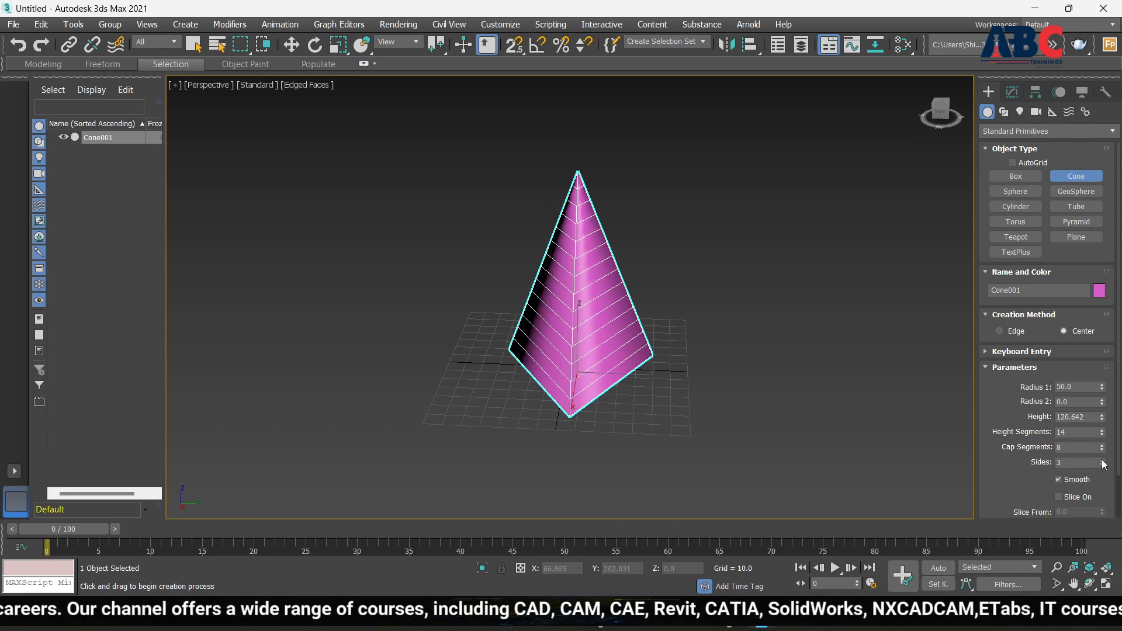
drag(1102, 463, 1103, 464)
scroll(731, 351, up, 5)
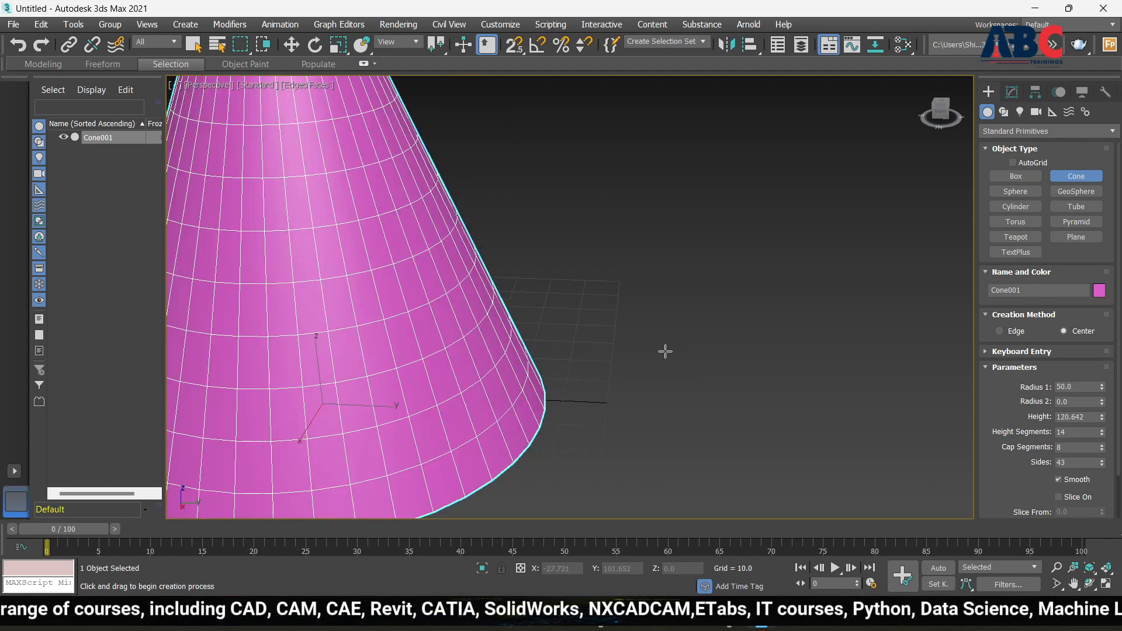
scroll(664, 352, down, 5)
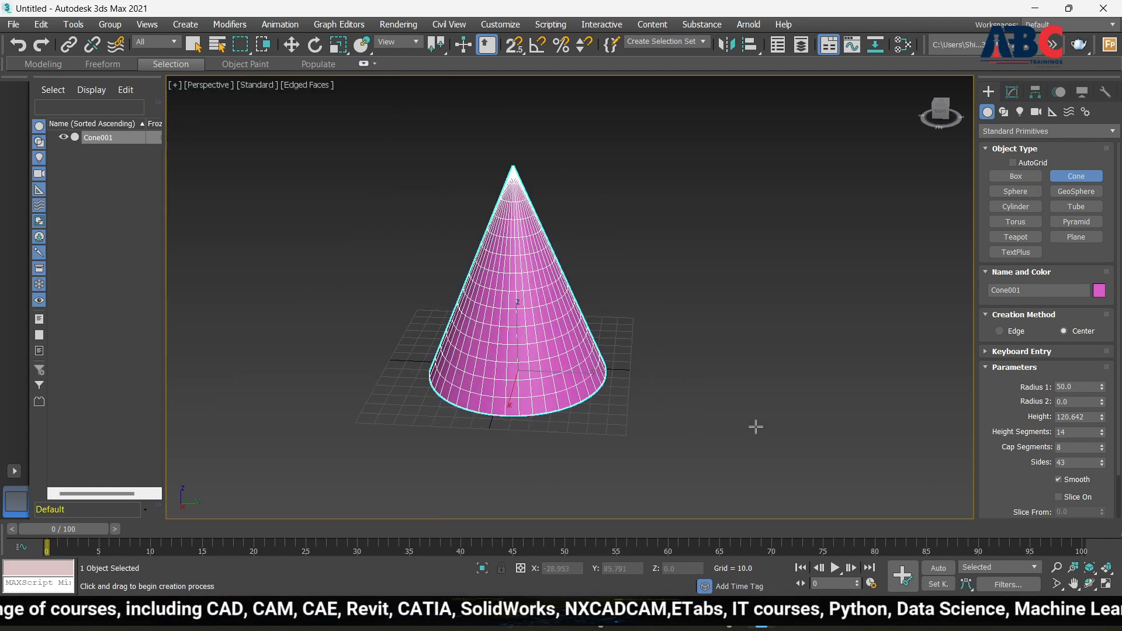
Turn Smooth off and set the cone's Sides to 10
click(1058, 480)
scroll(468, 351, up, 5)
scroll(497, 339, down, 5)
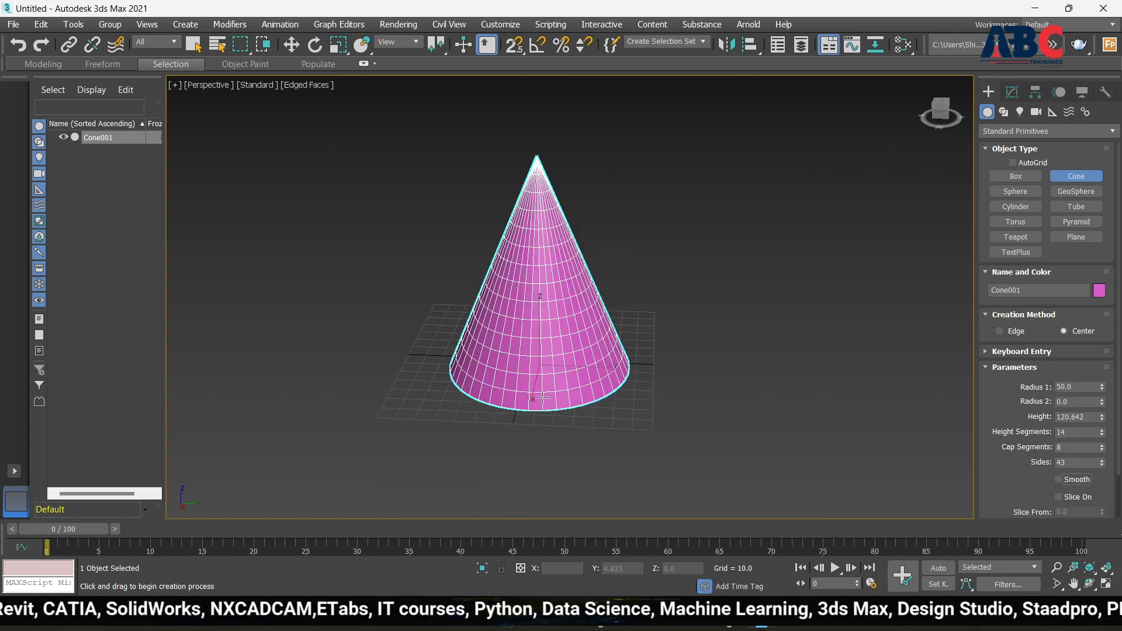
click(1102, 462)
click(1102, 461)
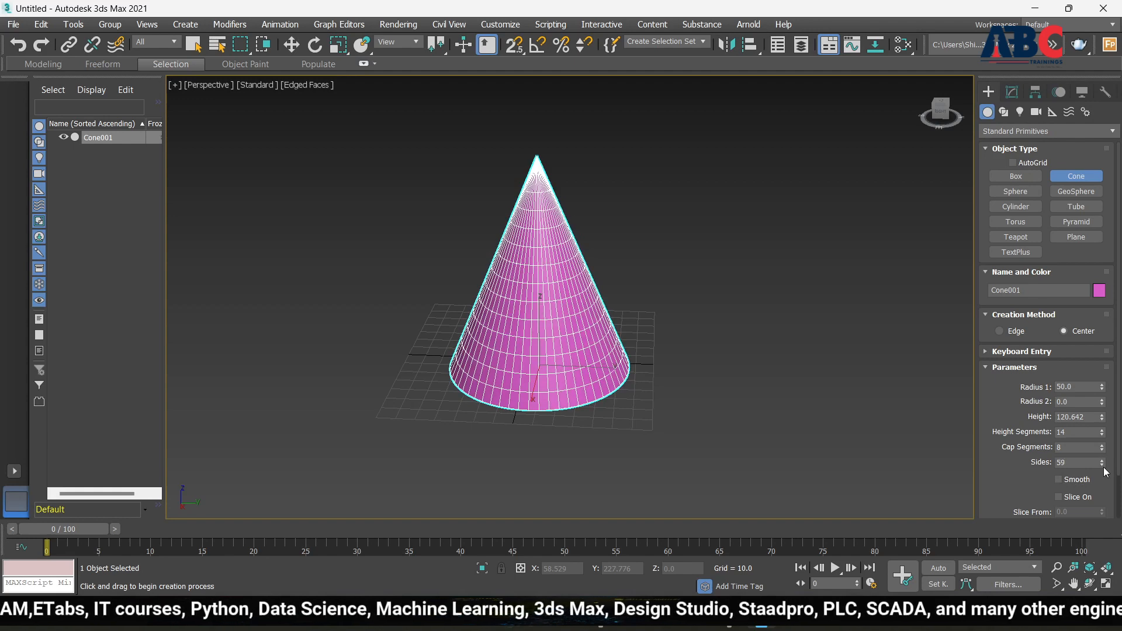
click(1104, 462)
drag(1103, 465, 1102, 467)
Hide the wireframe edges with F4 and re-enable Smooth shading on the cone
alt+middle_drag(664, 383, 778, 353)
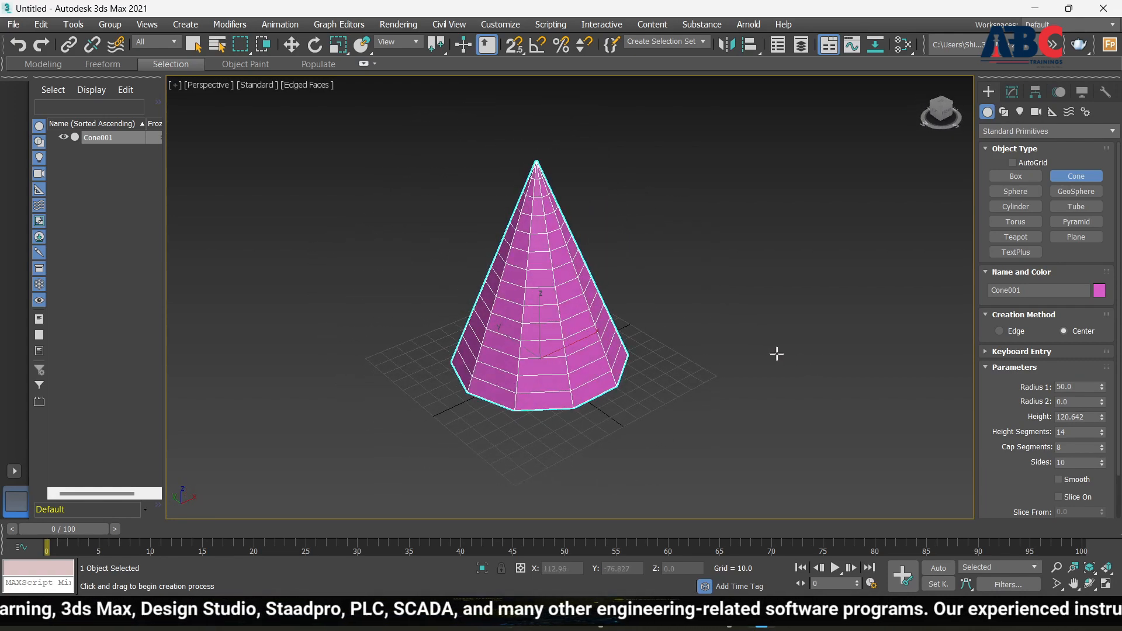
key(F4)
scroll(556, 307, up, 5)
scroll(534, 318, down, 5)
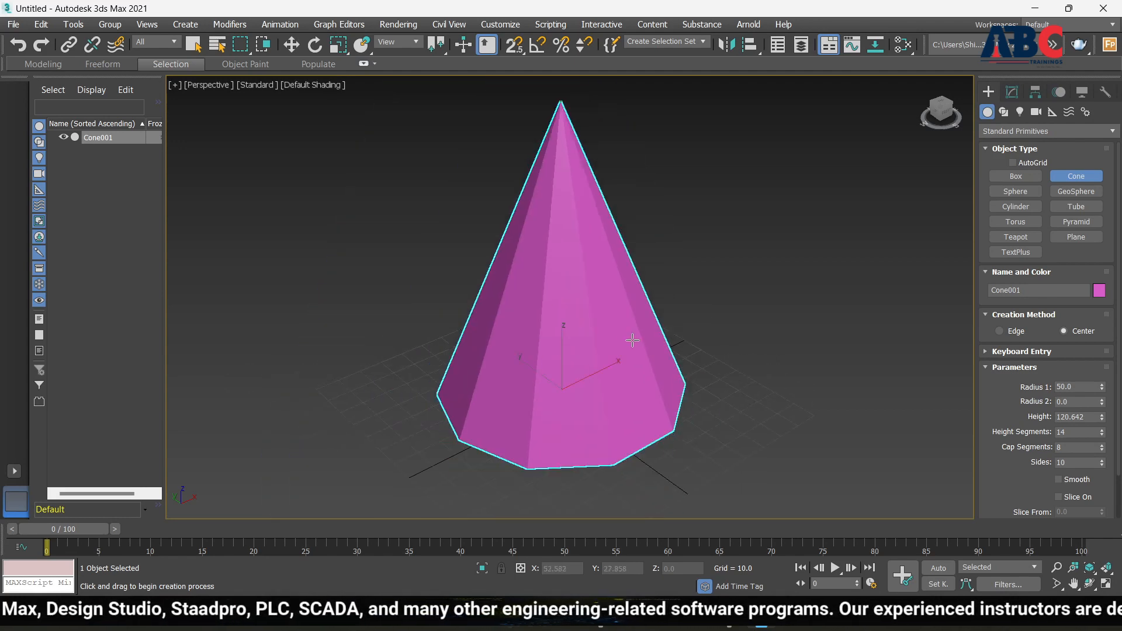
alt+middle_drag(632, 340, 546, 350)
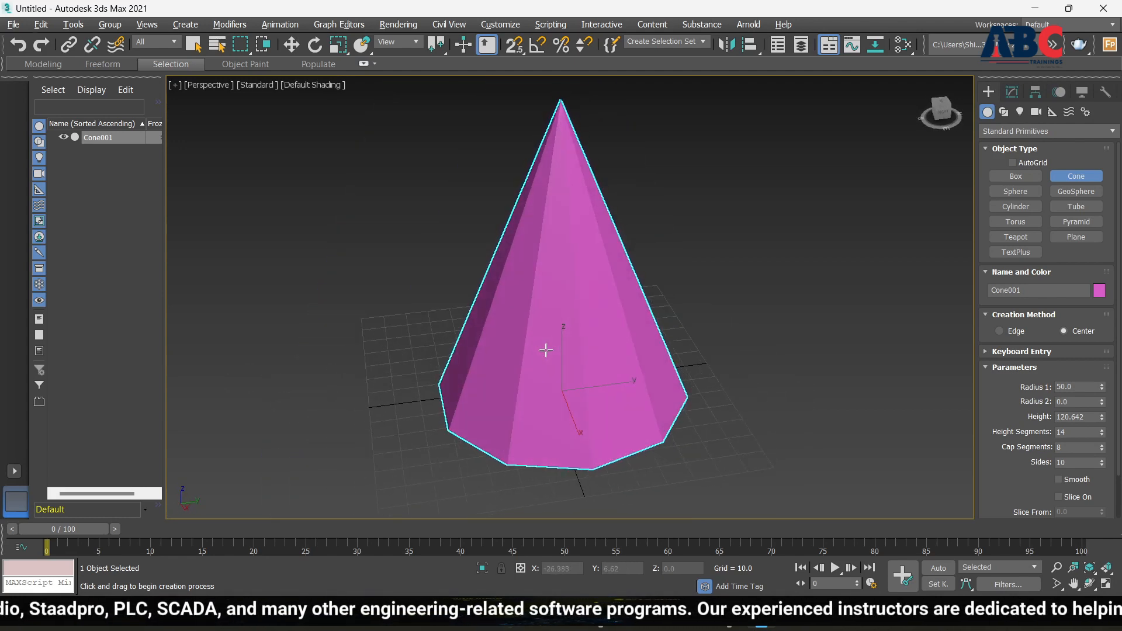
click(1059, 480)
scroll(643, 380, up, 3)
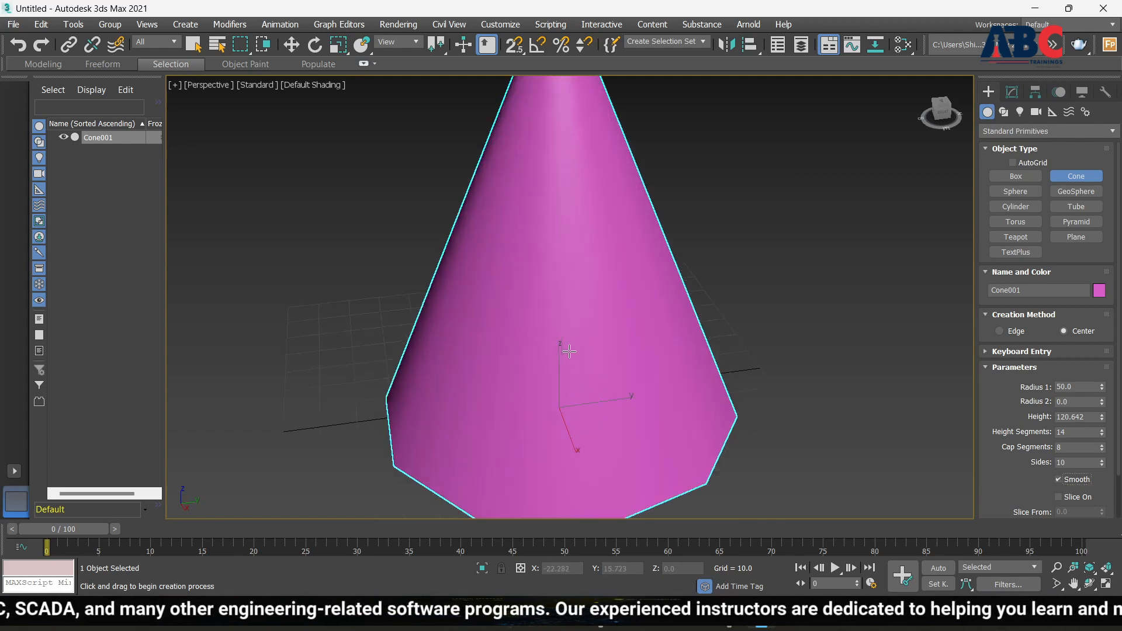
scroll(759, 381, down, 3)
mouse_move(759, 380)
alt+middle_down()
mouse_move(580, 336)
mouse_move(567, 258)
mouse_move(713, 363)
mouse_move(564, 375)
alt+middle_up()
scroll(900, 436, down, 3)
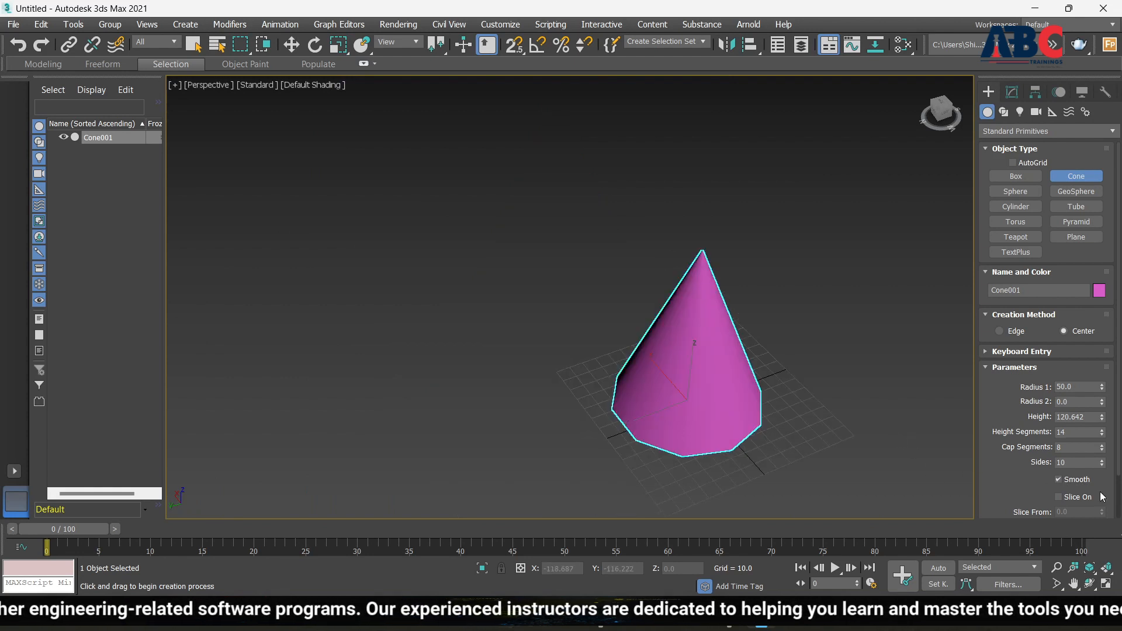
scroll(1029, 503, down, 2)
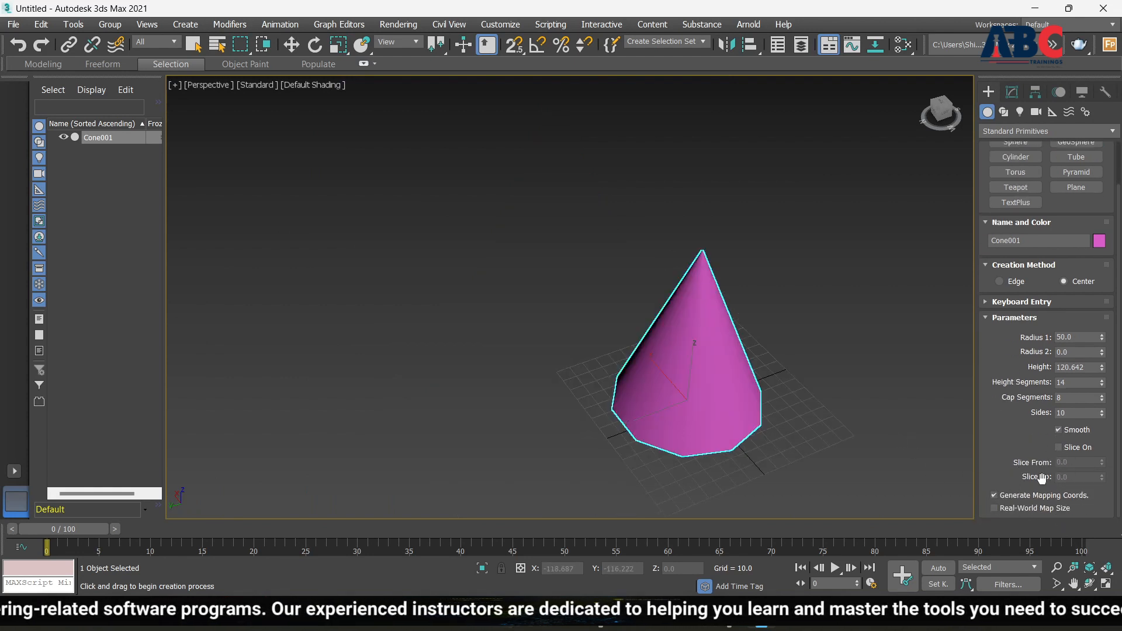
click(1059, 448)
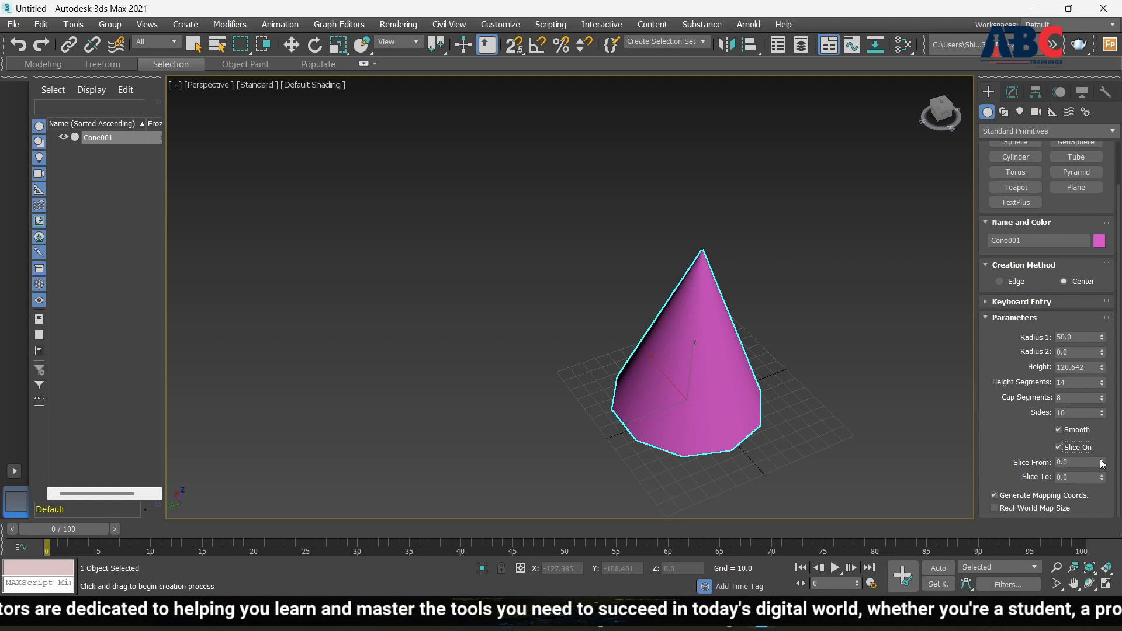
drag(1103, 464, 805, 564)
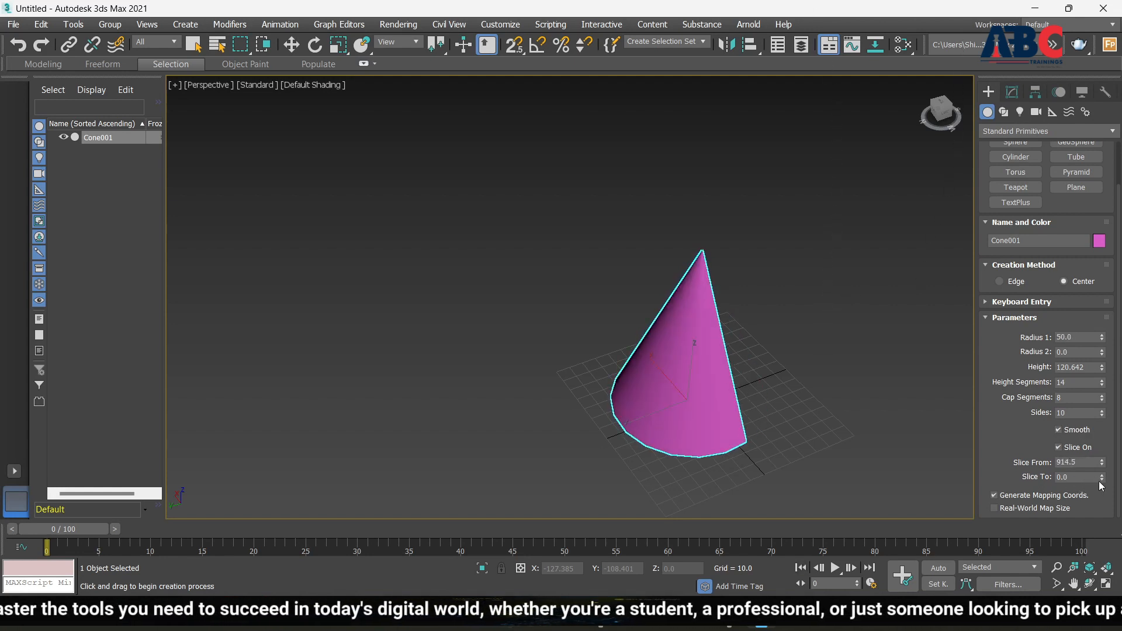
drag(1102, 482, 906, 84)
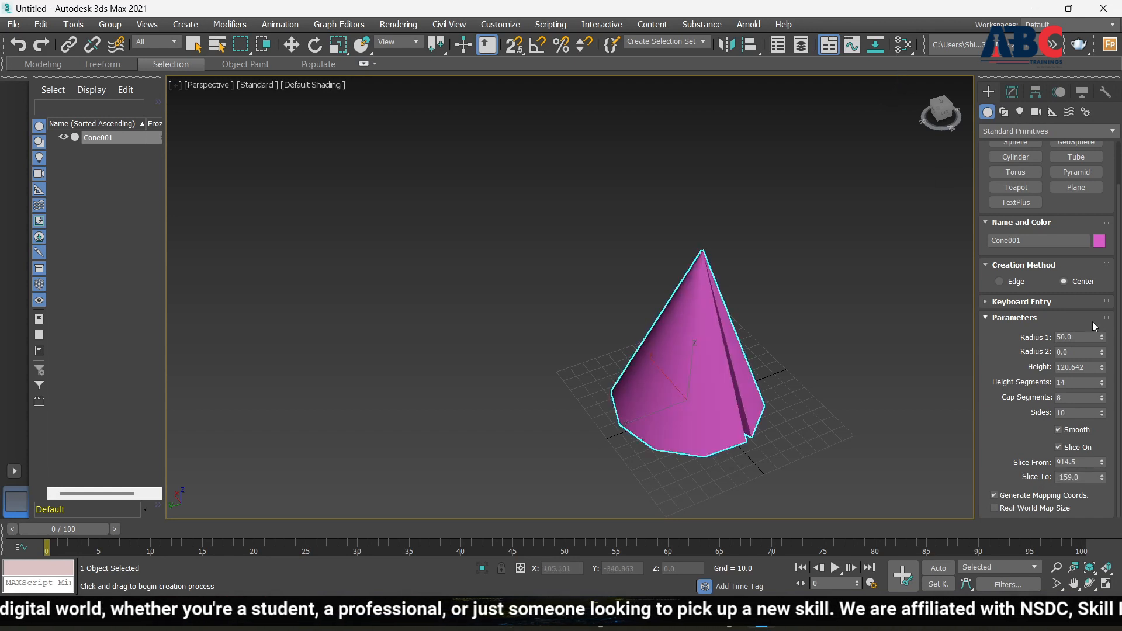
double_click(1088, 463)
text(0)
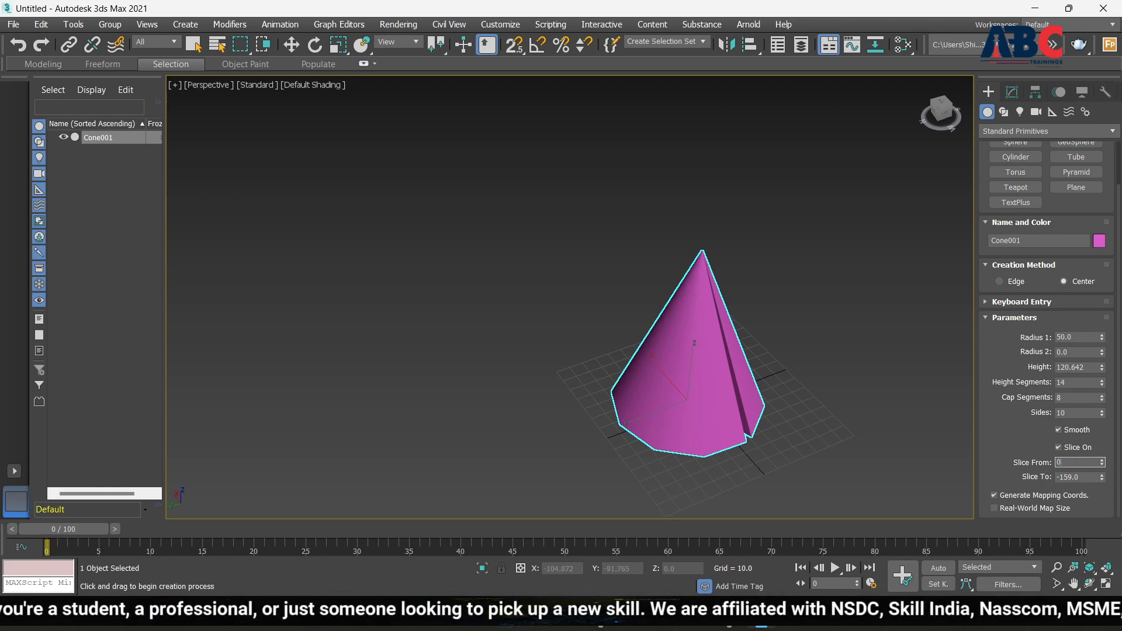
key(Return)
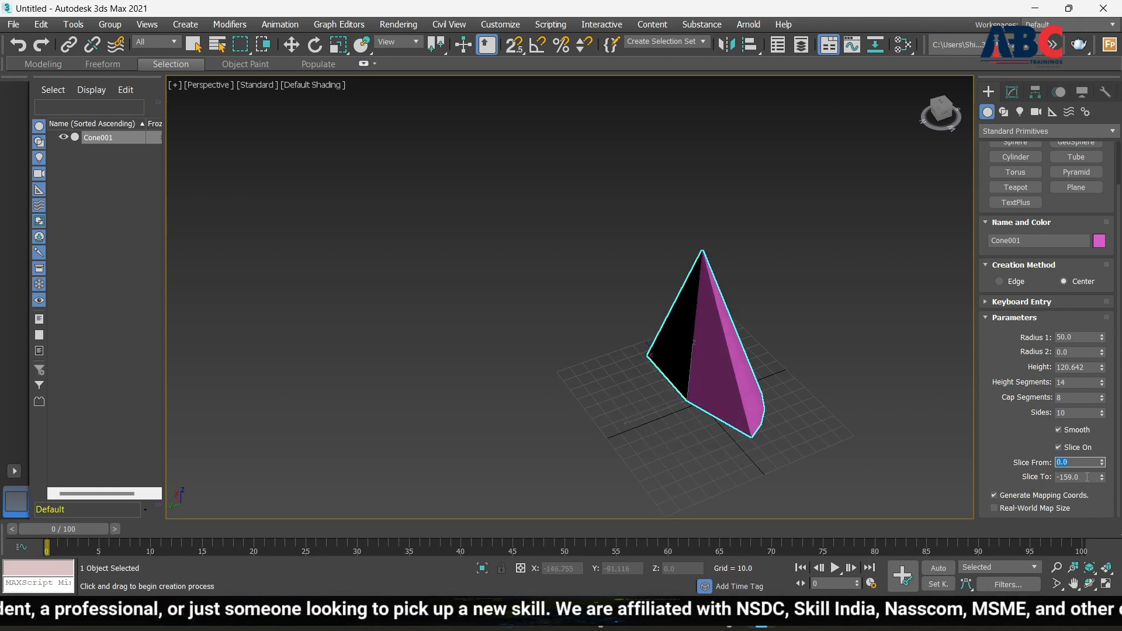
double_click(1088, 477)
text(0)
key(Return)
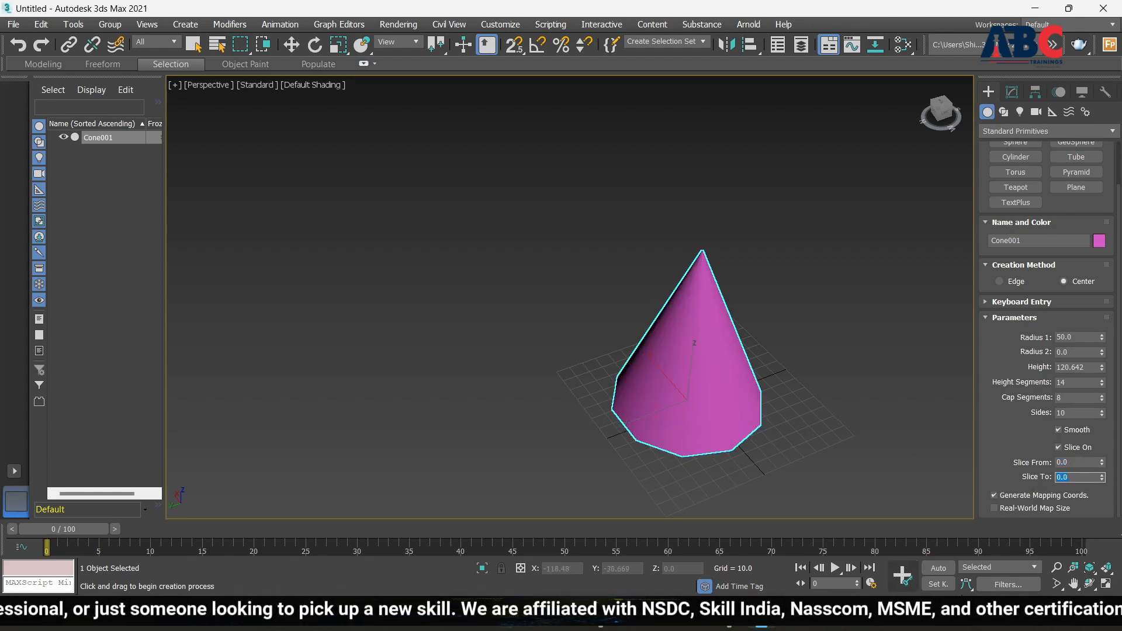
click(1059, 447)
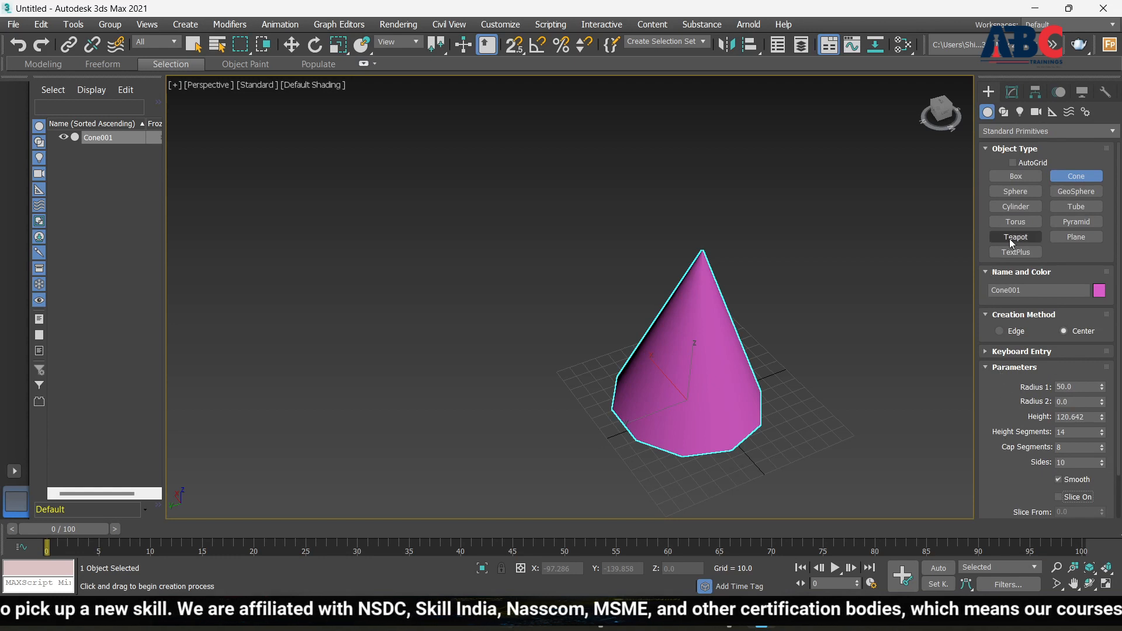
Exit cone creation, delete Cone001, and hide the home grid with G
right_click(716, 359)
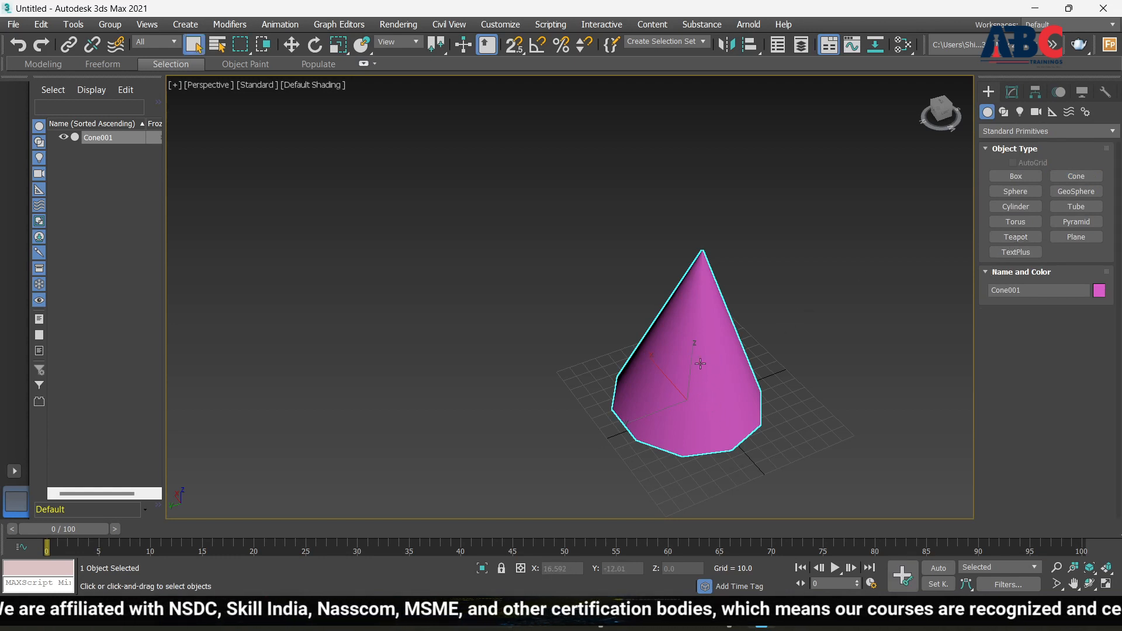
key(Delete)
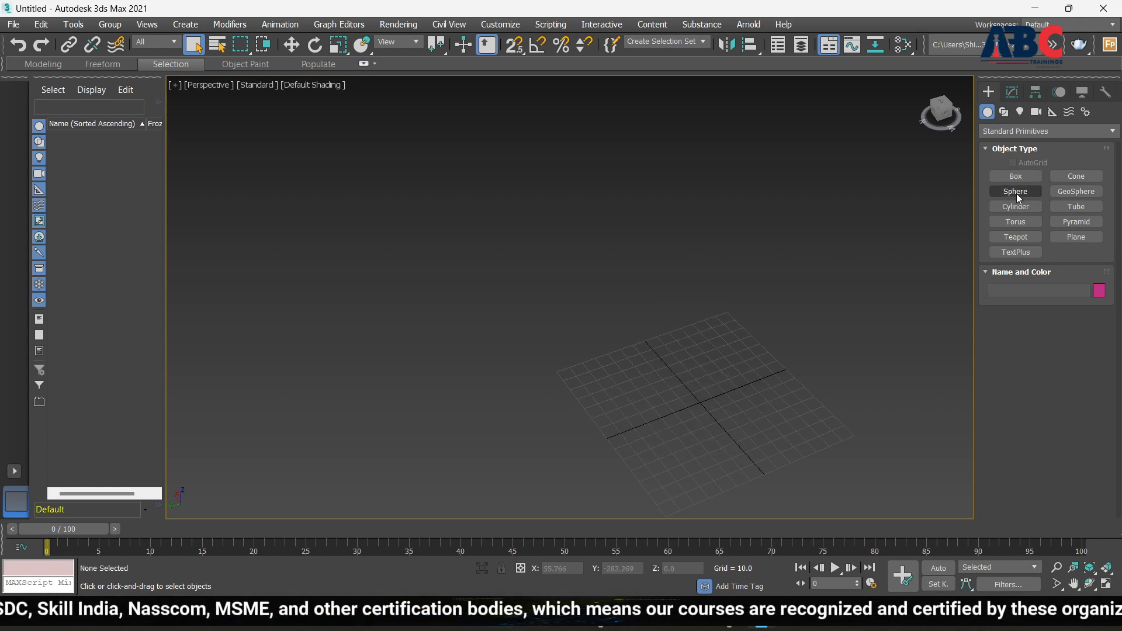
scroll(441, 353, down, 3)
scroll(566, 434, up, 10)
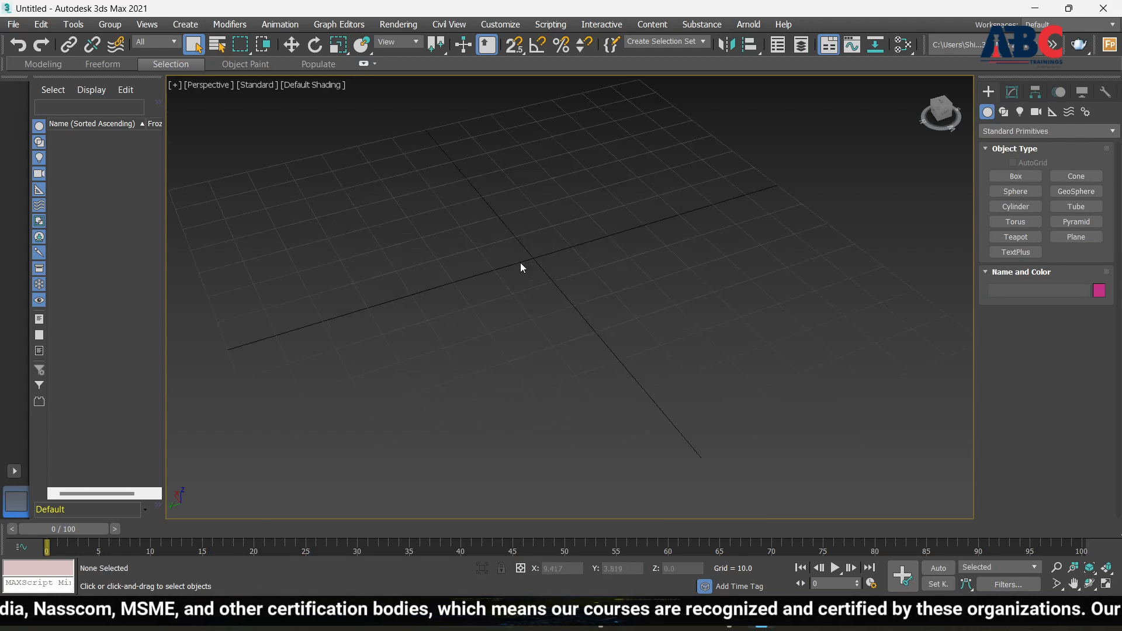
scroll(552, 301, down, 2)
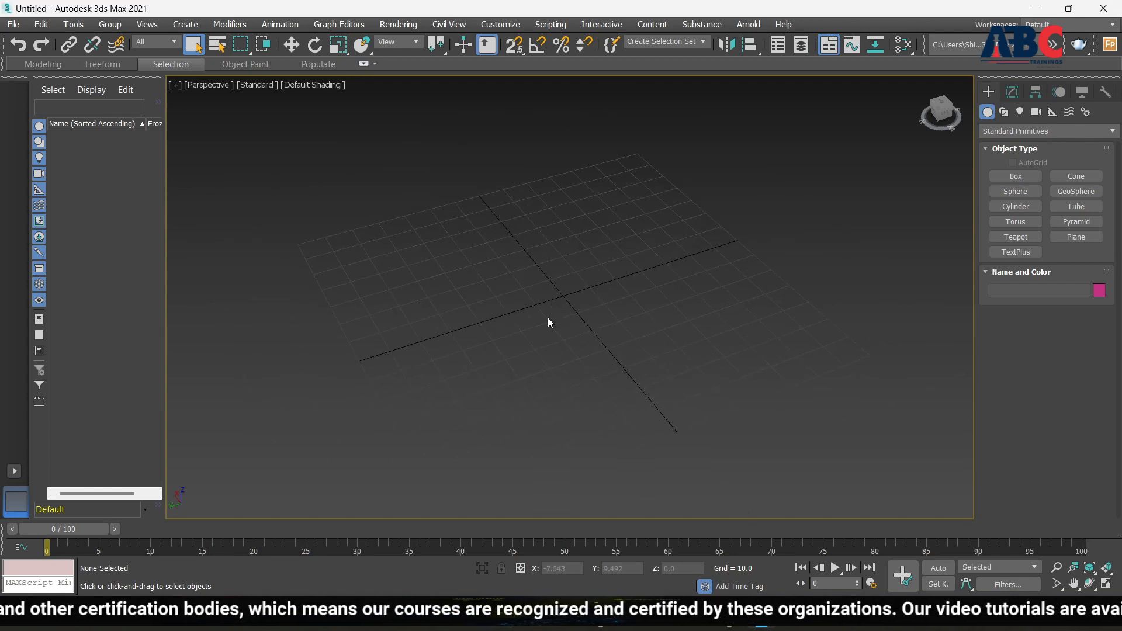
key(g)
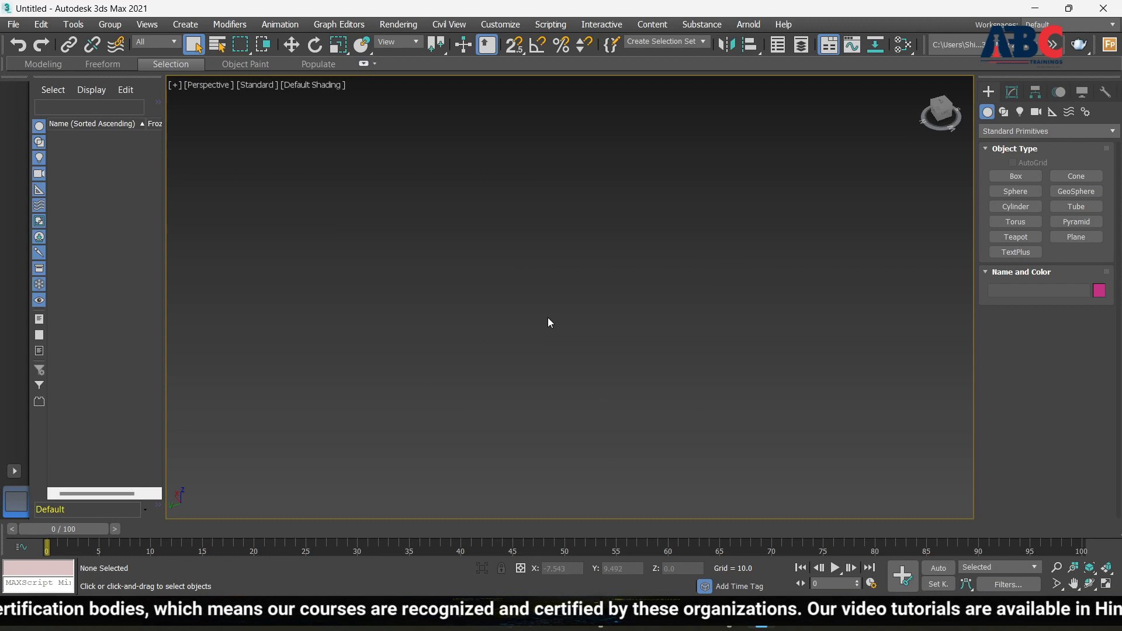
key(g)
key(g)
key(g)
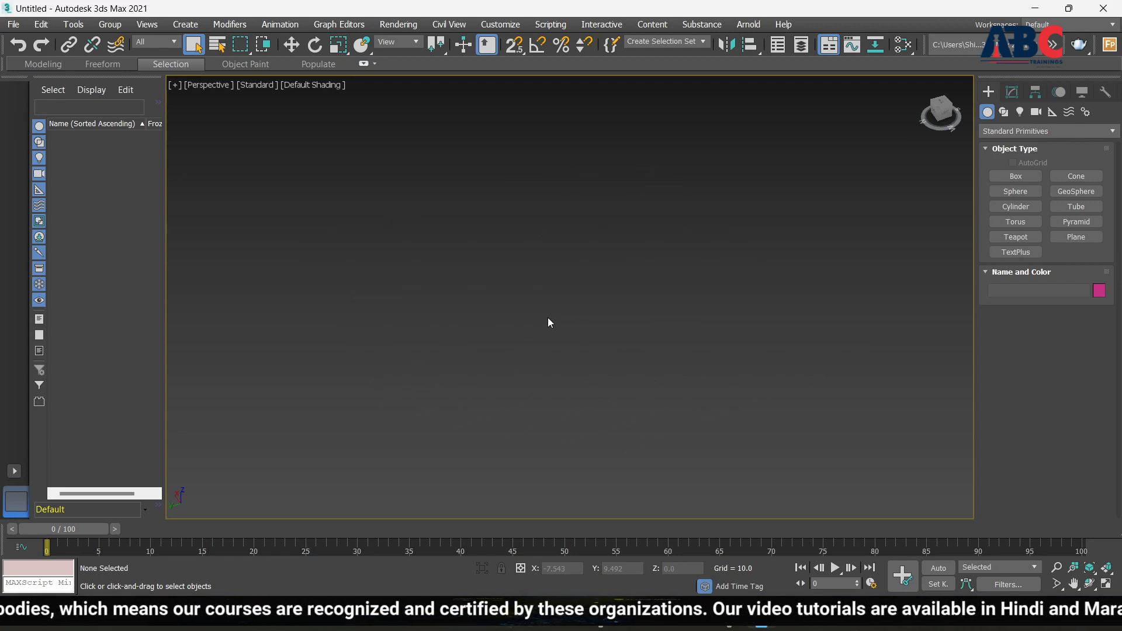
Draw Sphere001 from the grid origin with a radius of 32.965
click(1029, 194)
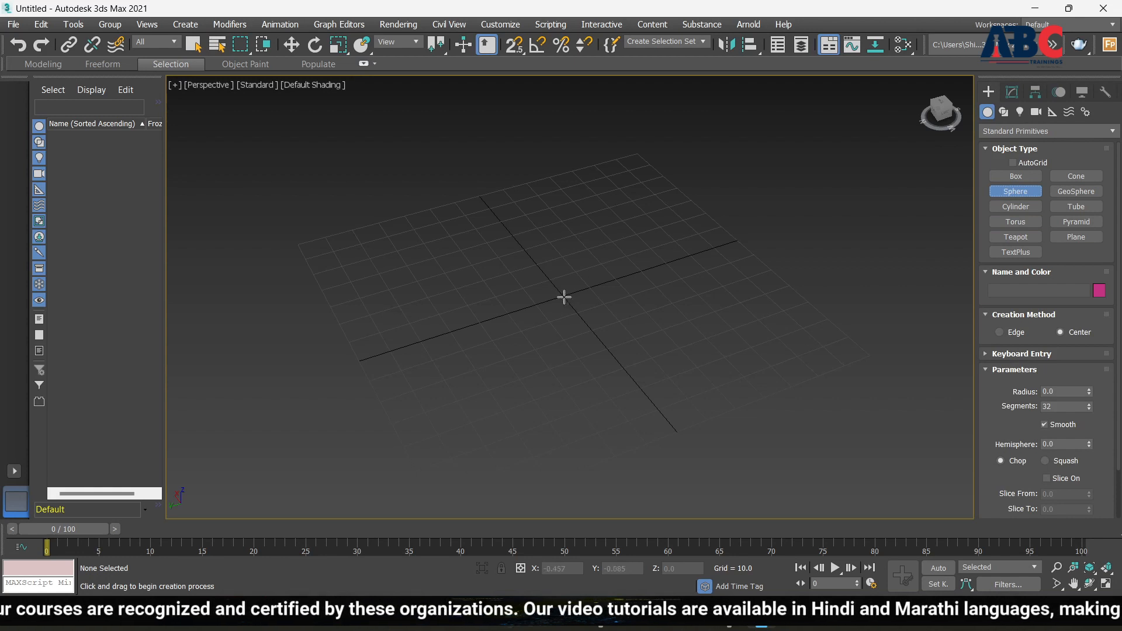
drag(564, 298, 656, 336)
scroll(686, 263, down, 2)
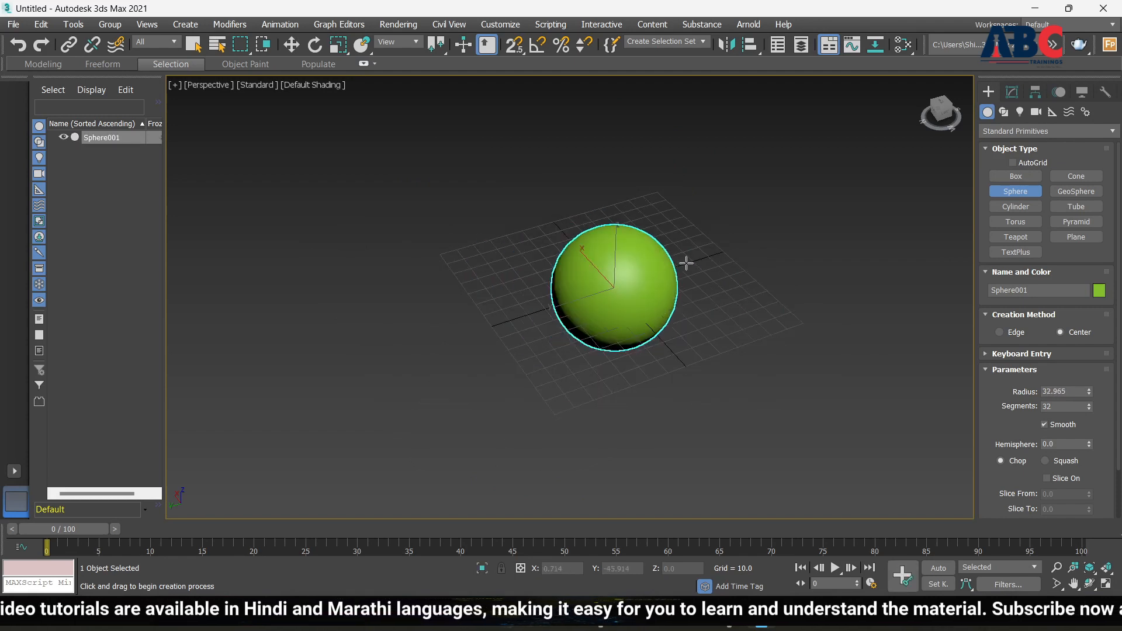
alt+middle_drag(673, 398, 656, 316)
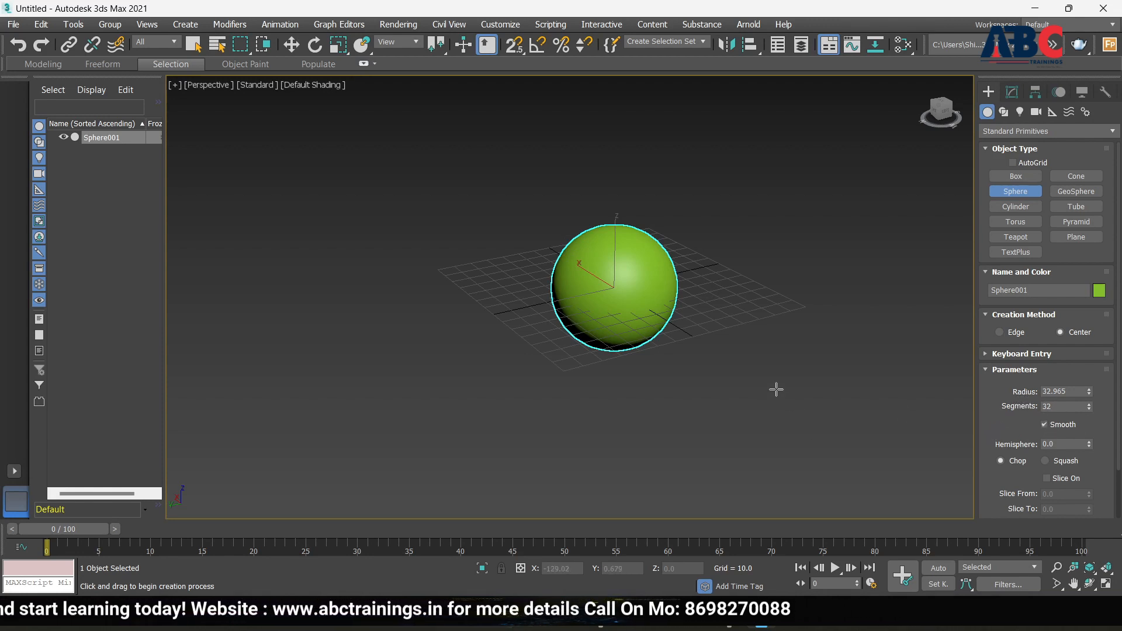
Turn on Edged Faces and set the sphere's Radius to 15
key(F4)
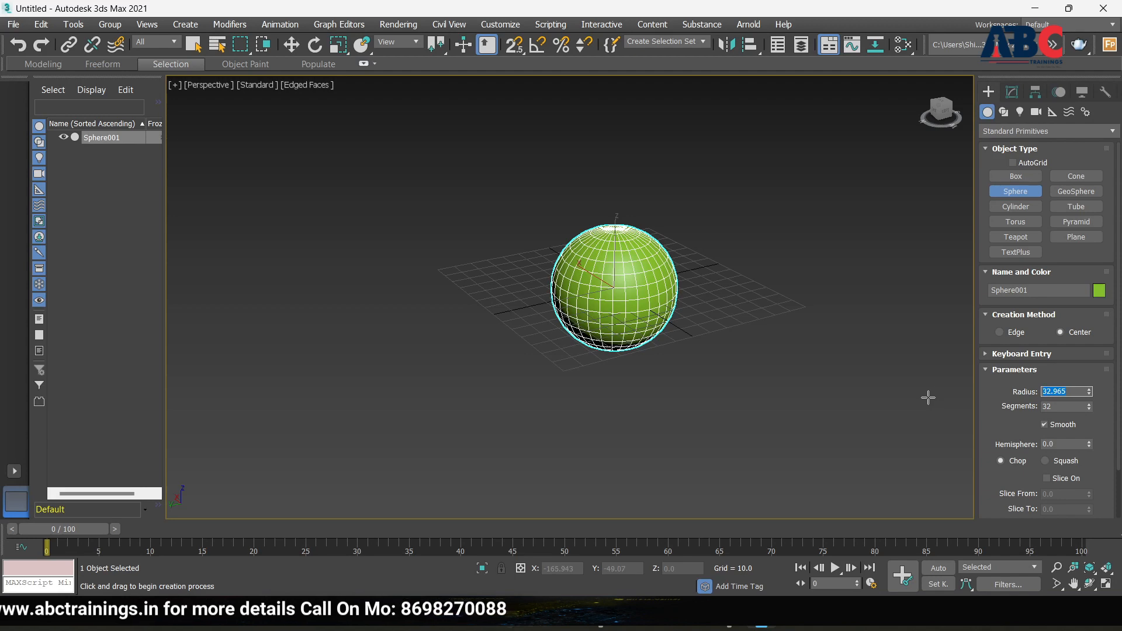
key(Return)
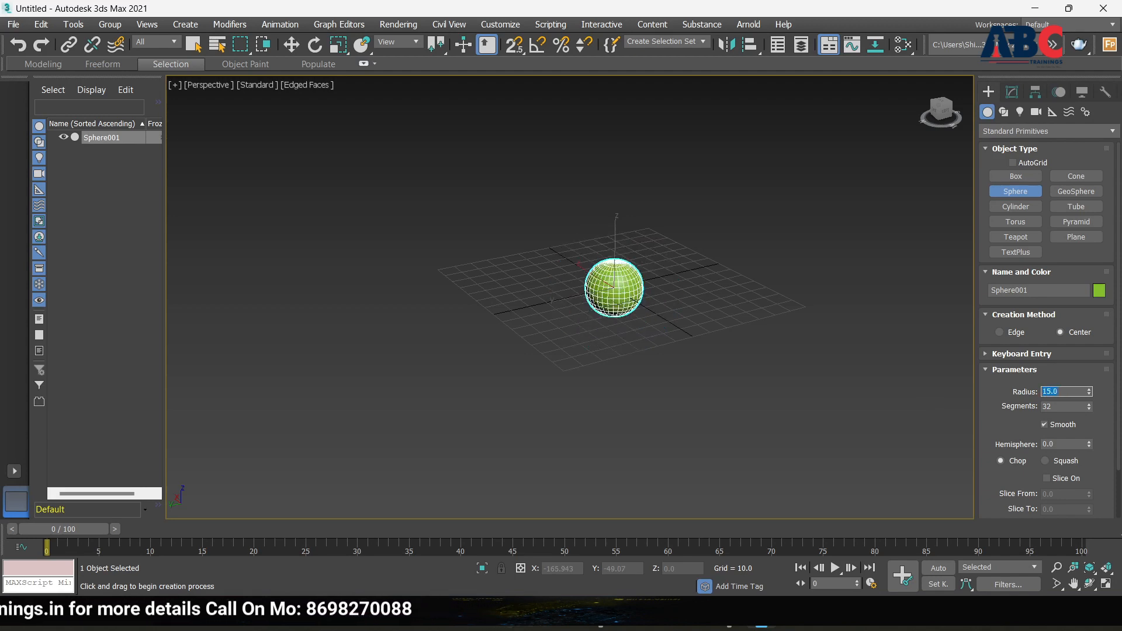
scroll(566, 240, up, 5)
scroll(566, 240, down, 5)
scroll(499, 210, up, 6)
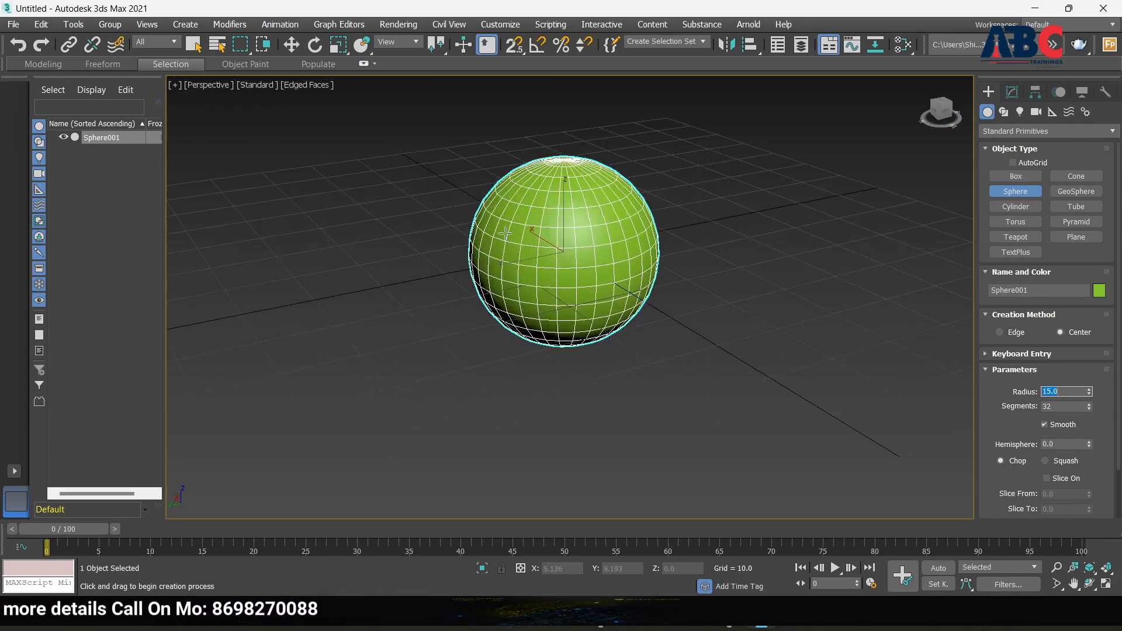
scroll(499, 211, down, 4)
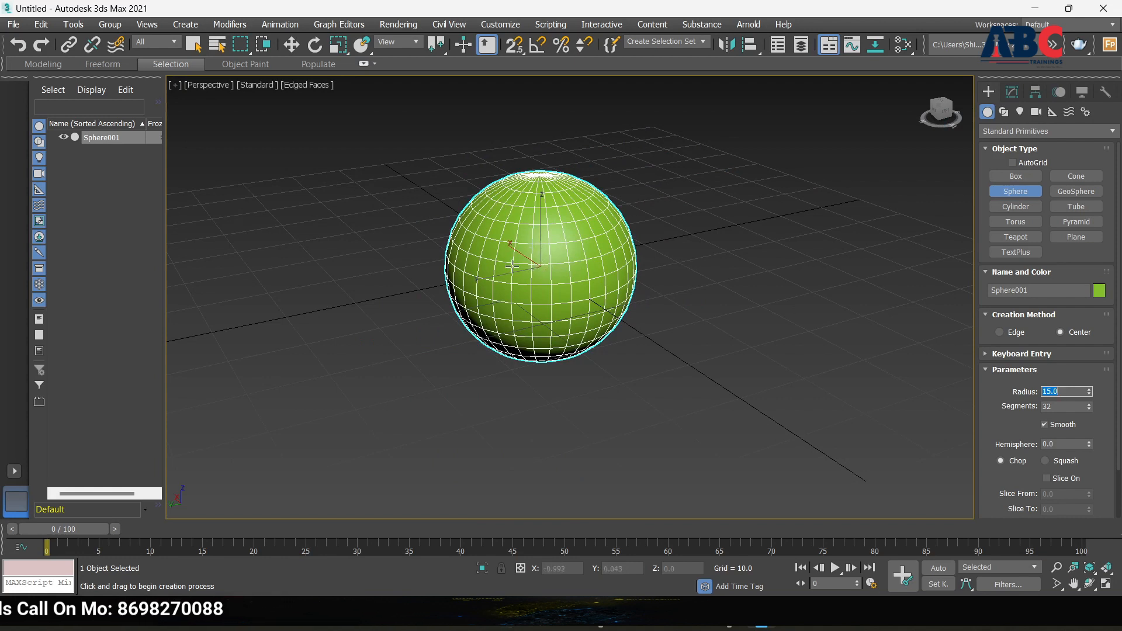
scroll(545, 276, down, 4)
scroll(601, 303, up, 4)
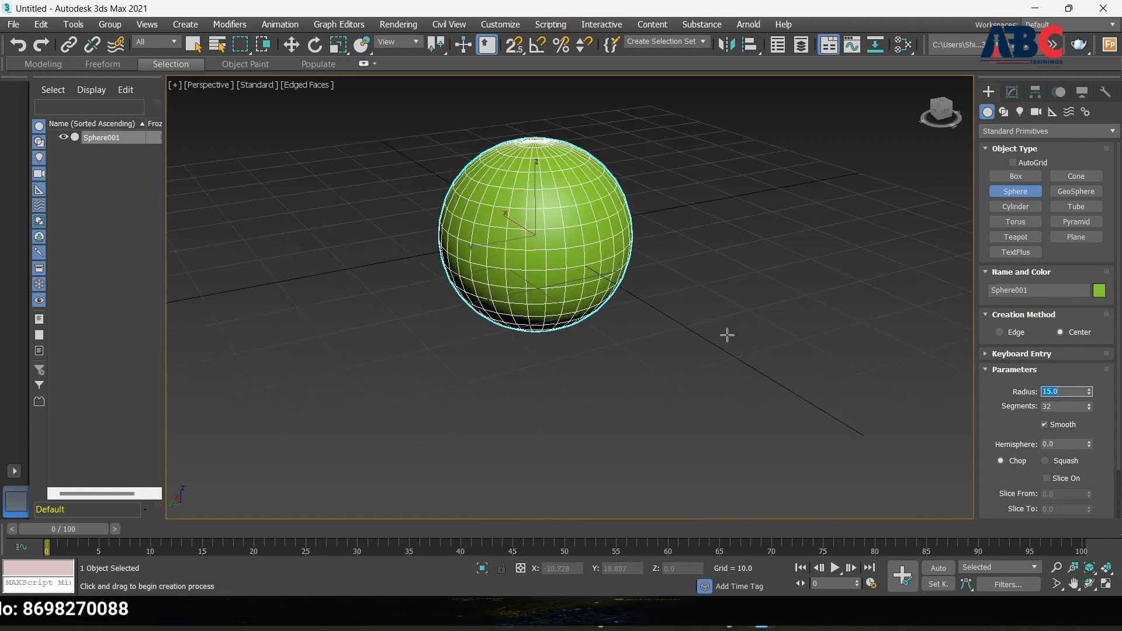
Lower the sphere's Segments to 16
click(1089, 409)
click(1088, 409)
click(1089, 409)
click(1089, 410)
click(1089, 409)
click(1089, 410)
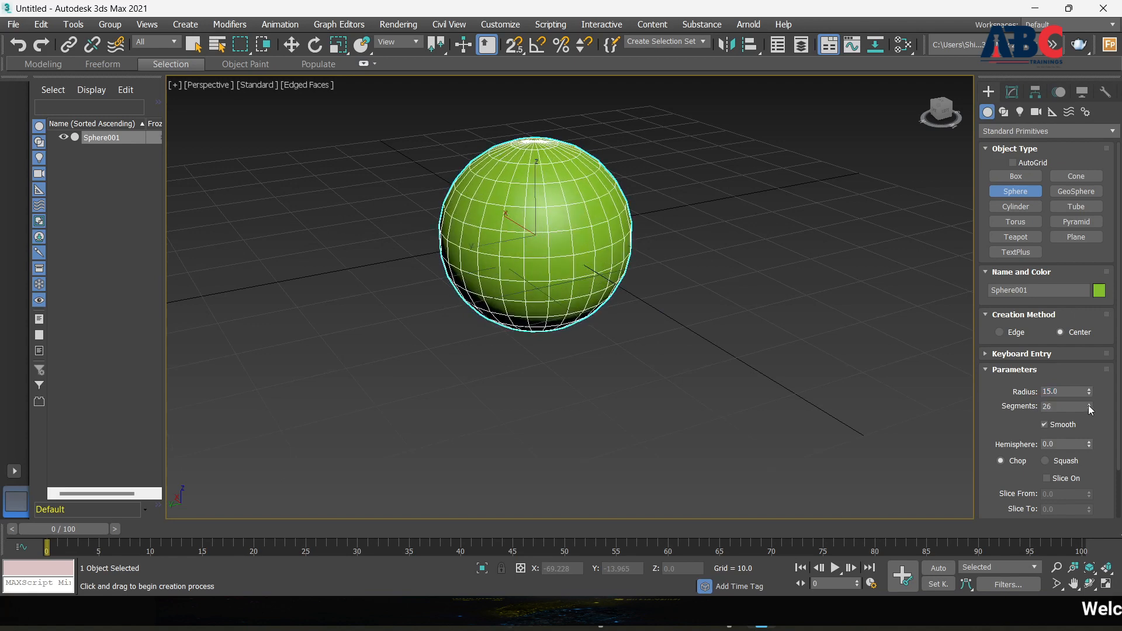
click(1089, 409)
click(1089, 410)
click(1089, 409)
click(1089, 410)
click(1089, 409)
click(1089, 409)
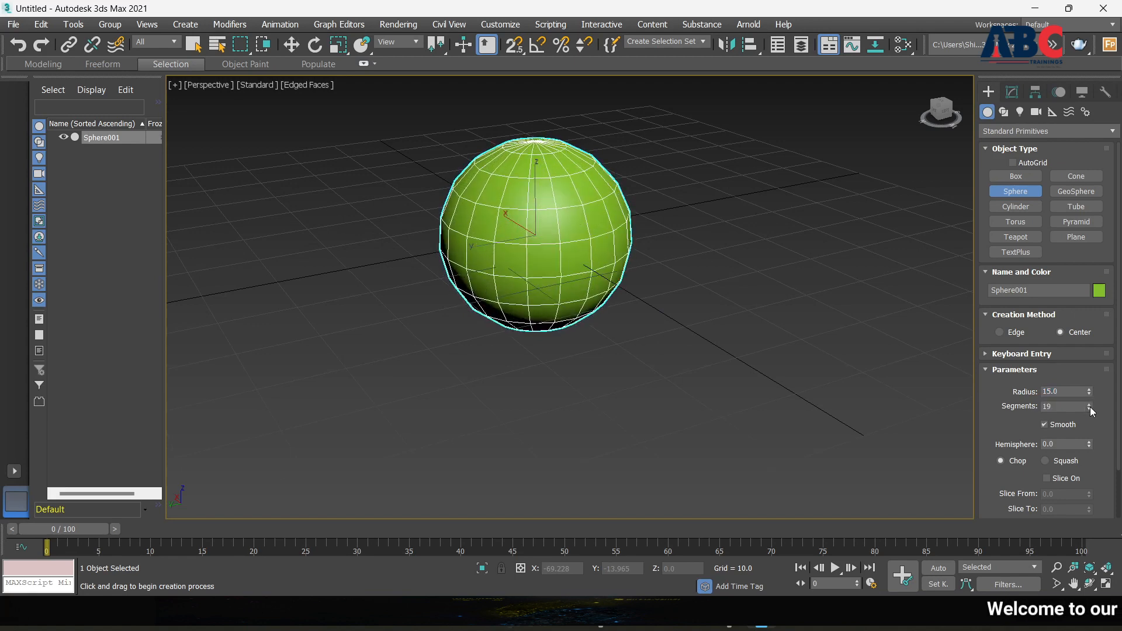
click(1089, 409)
click(1089, 409)
click(1089, 409)
alt+middle_drag(598, 360, 566, 317)
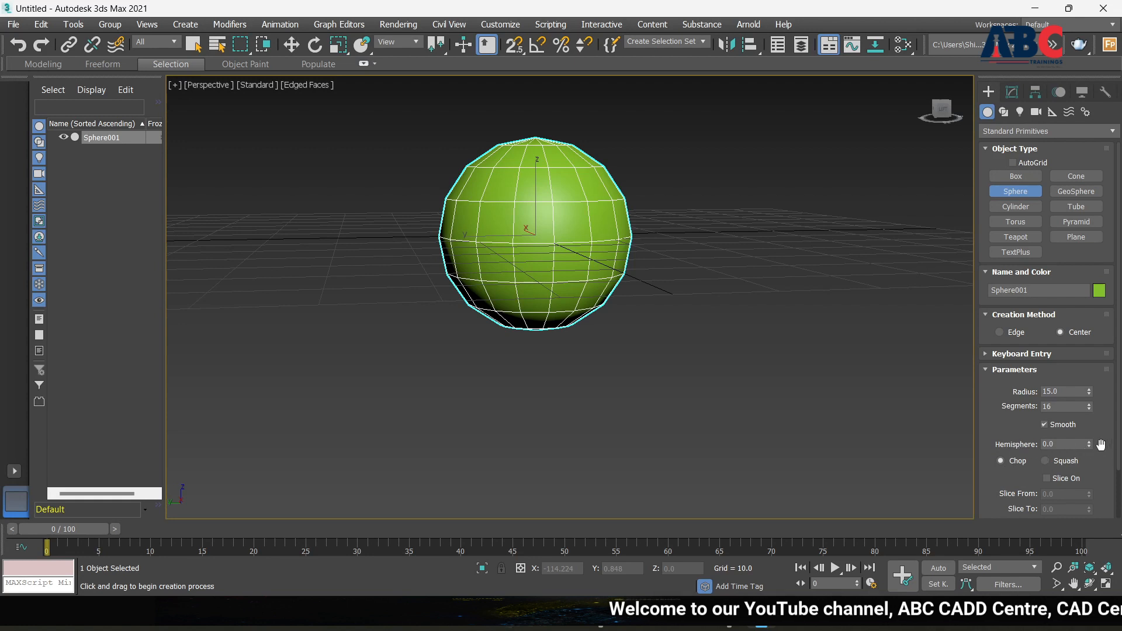
Drag Hemisphere into a dome, reset it to 0, then test it in Squash mode
drag(1090, 437, 1090, 399)
alt+middle_drag(611, 230, 660, 351)
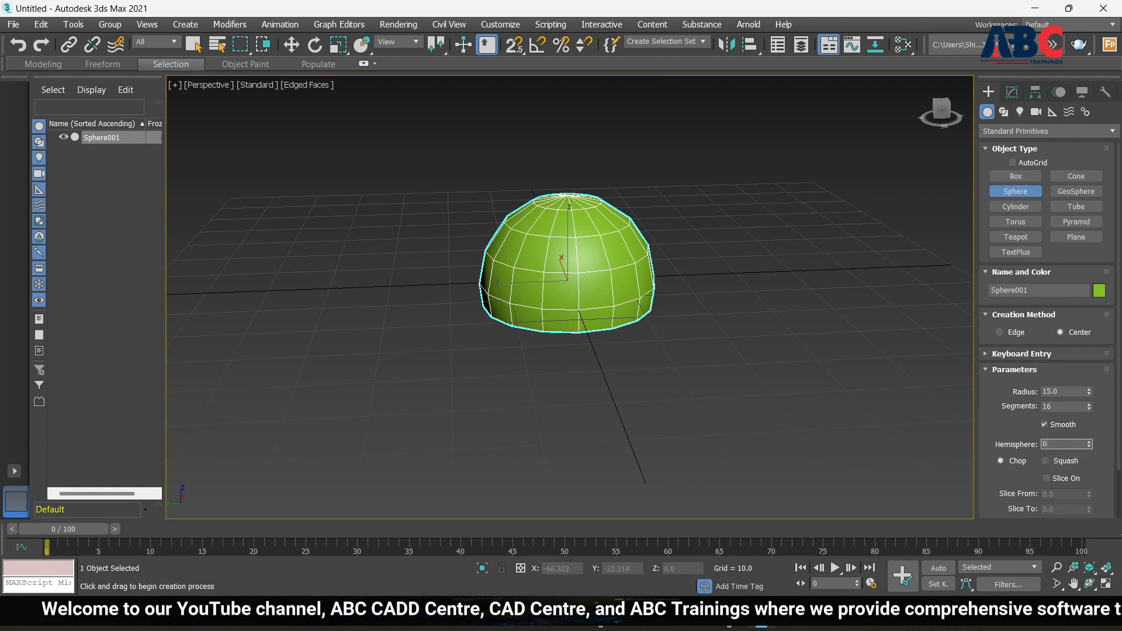
text(0)
key(Return)
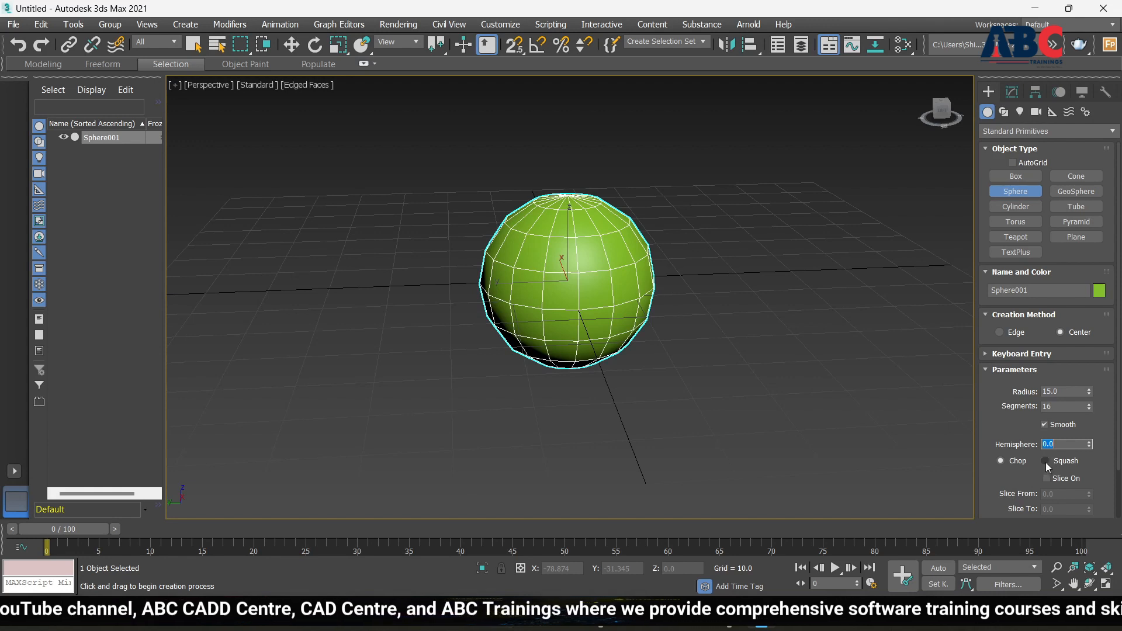
scroll(1050, 465, down, 1)
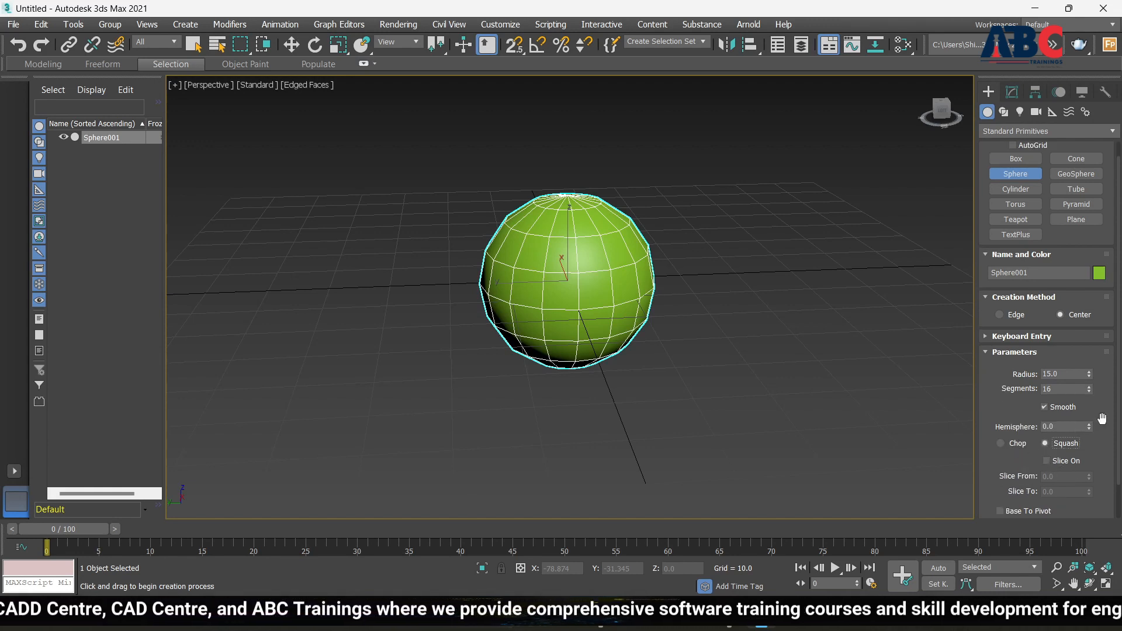
mouse_move(1089, 426)
mouse_down()
mouse_move(1088, 330)
mouse_move(1090, 409)
mouse_move(1098, 345)
mouse_move(1104, 436)
mouse_up()
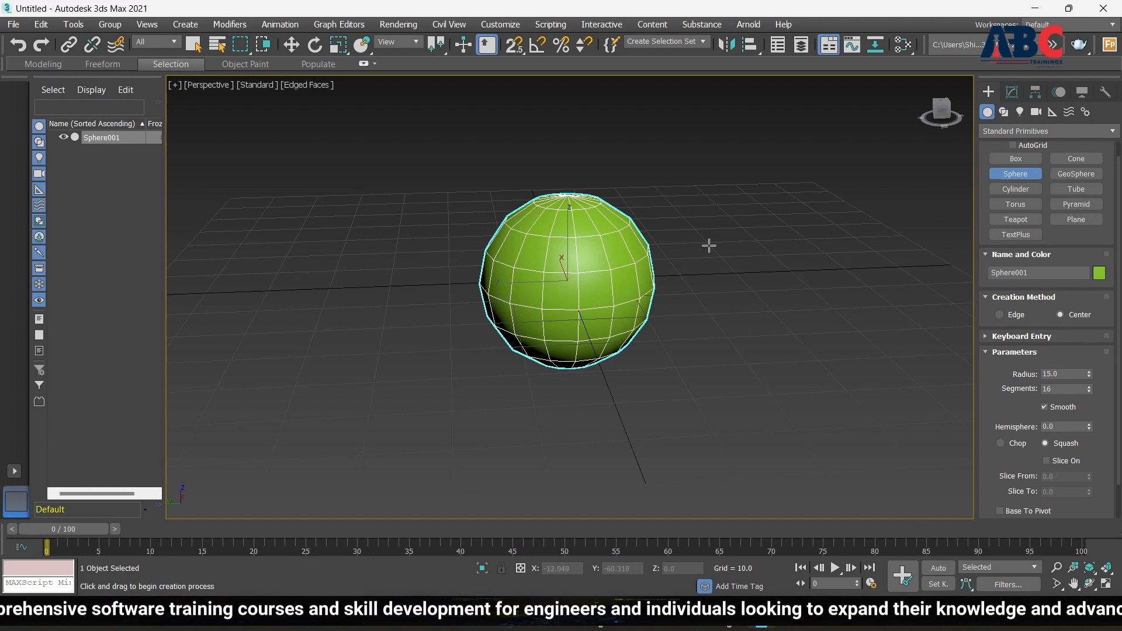
click(1047, 461)
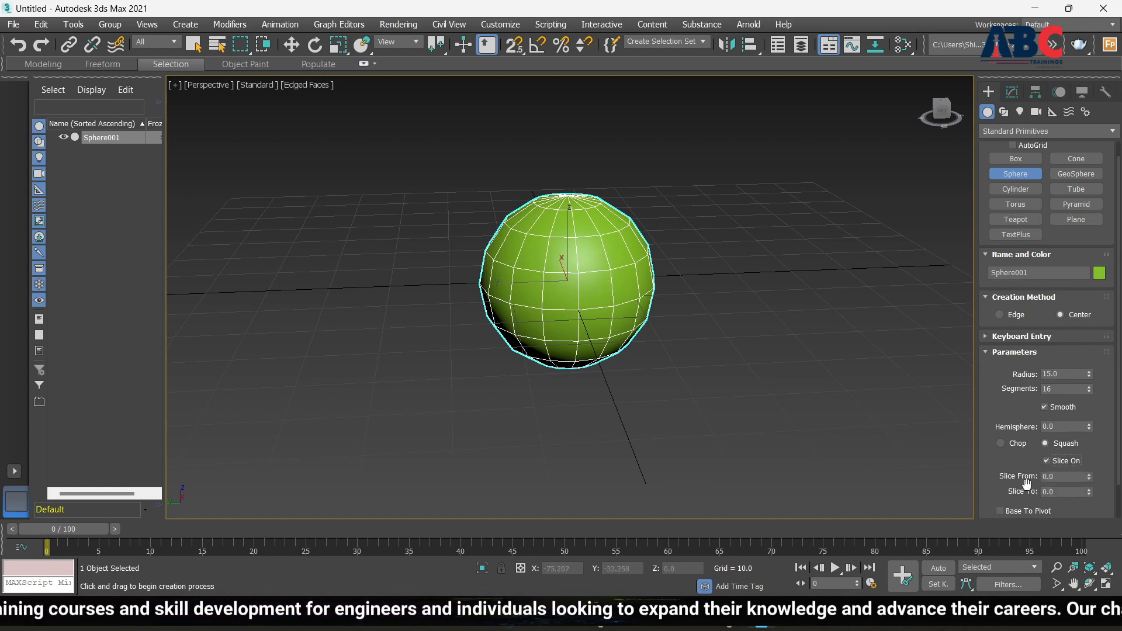
mouse_move(1090, 476)
mouse_down()
mouse_move(1097, 88)
mouse_move(1073, 587)
mouse_move(1075, 117)
mouse_move(1034, 367)
mouse_move(1079, 469)
mouse_up()
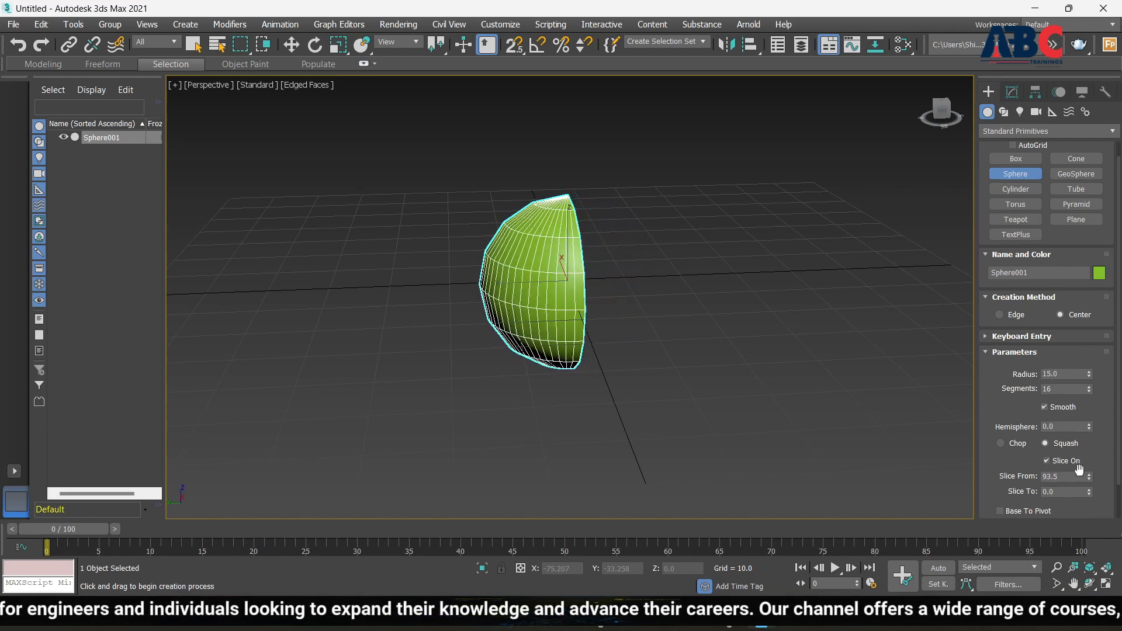
click(1047, 462)
scroll(970, 443, down, 2)
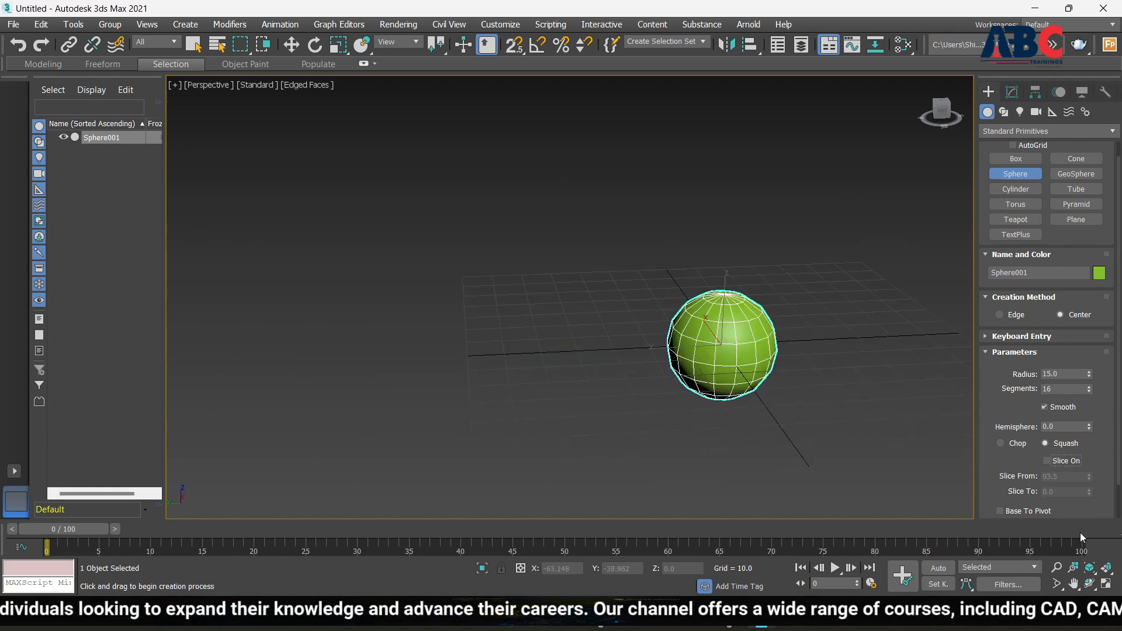
scroll(1039, 498, down, 1)
scroll(1040, 498, down, 1)
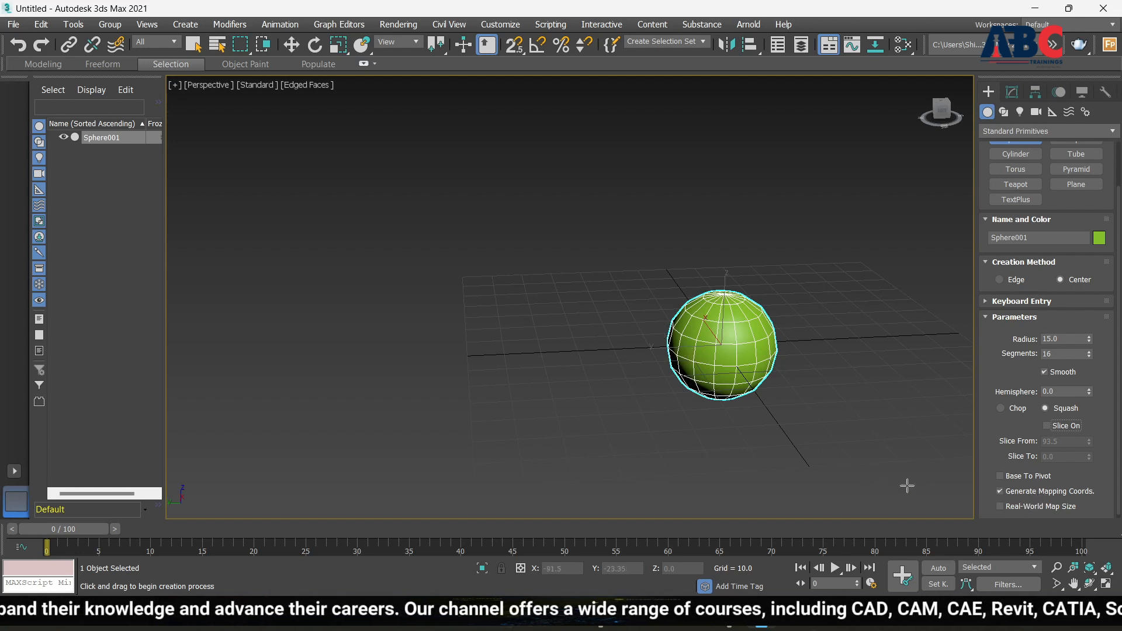
Raise Sphere001's segment count to 52 for a denser, smoother mesh
scroll(748, 388, up, 5)
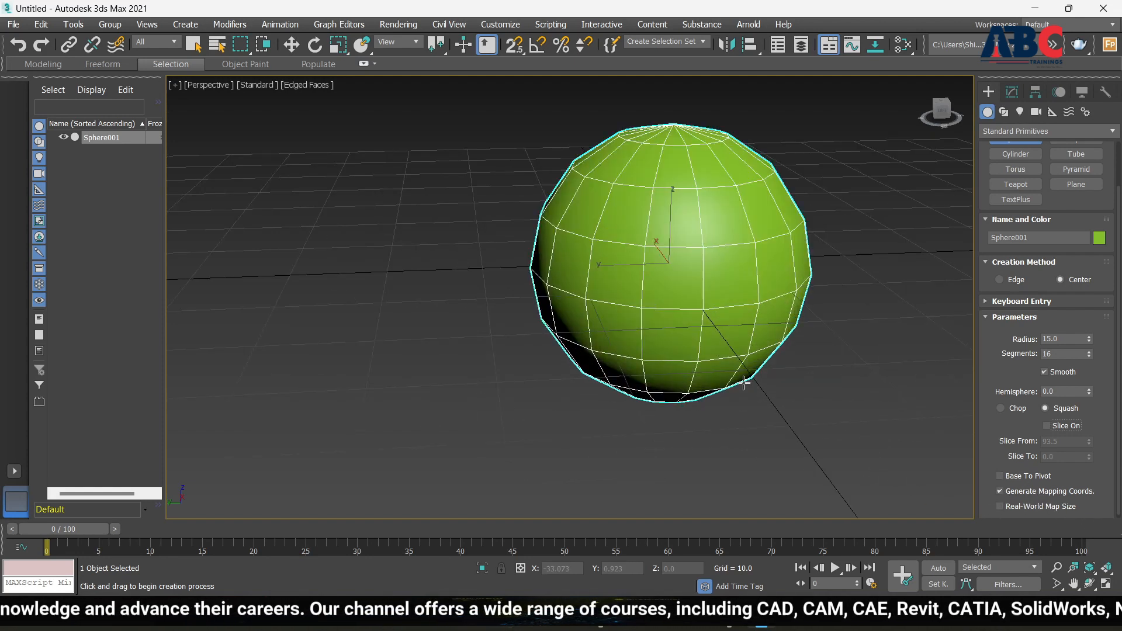
scroll(717, 374, down, 4)
alt+middle_drag(776, 420, 761, 388)
alt+middle_drag(696, 293, 694, 320)
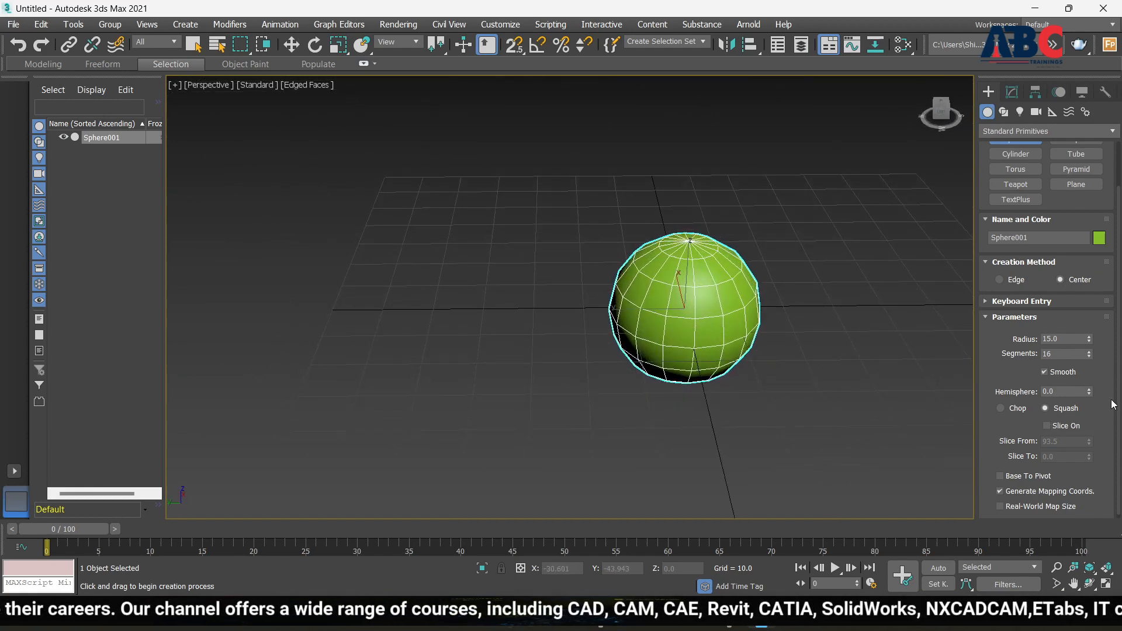
drag(1089, 354, 1092, 299)
alt+middle_drag(787, 381, 817, 401)
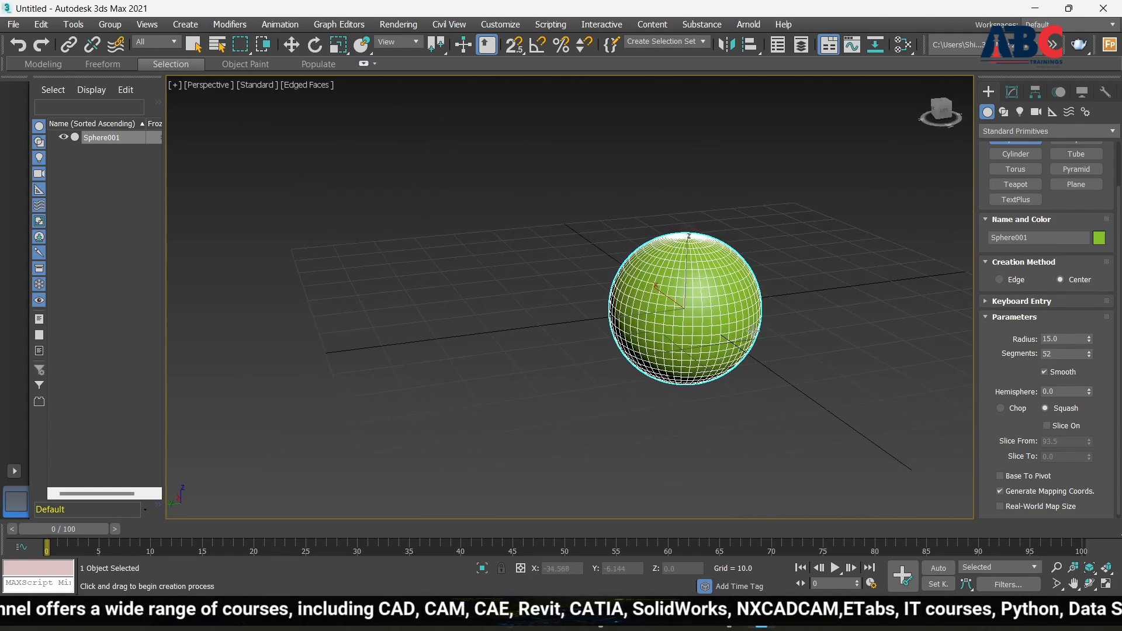
scroll(686, 295, up, 4)
scroll(649, 284, down, 4)
scroll(731, 374, down, 4)
alt+middle_drag(762, 378, 742, 362)
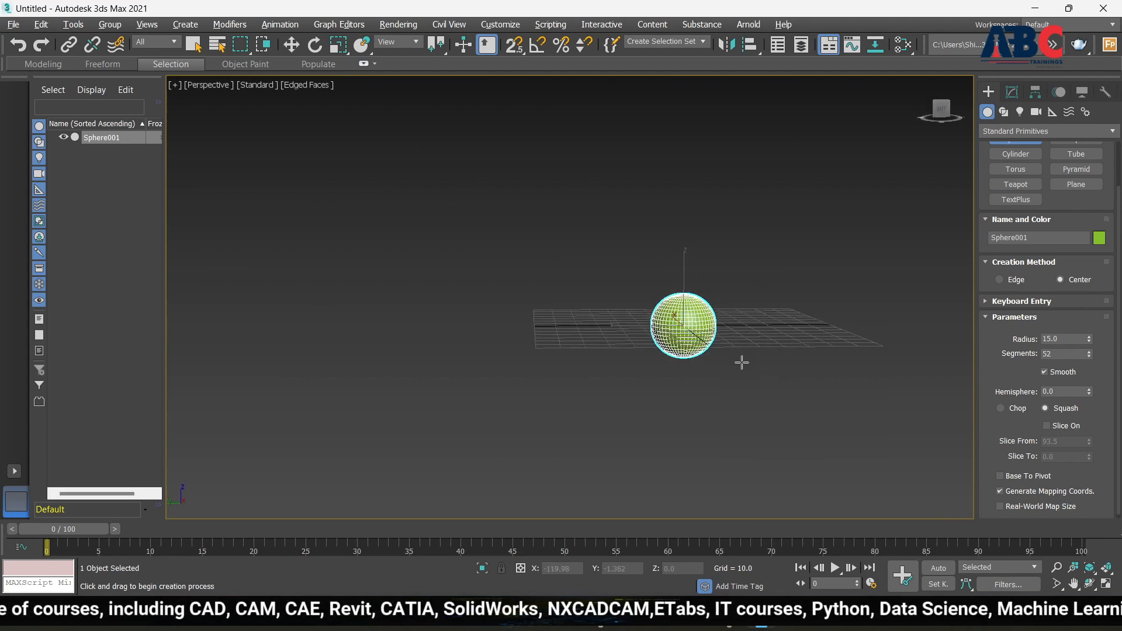
scroll(694, 325, up, 5)
scroll(672, 328, down, 2)
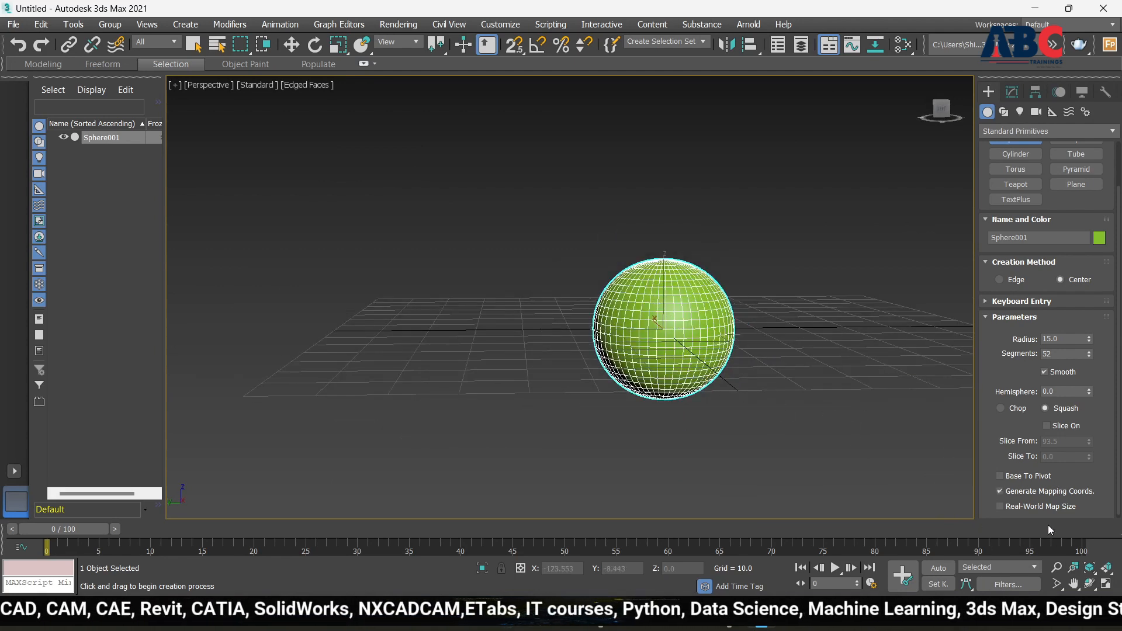
Turn on Base To Pivot so the sphere rests on the grid, viewing it from below
click(1000, 476)
scroll(607, 285, up, 4)
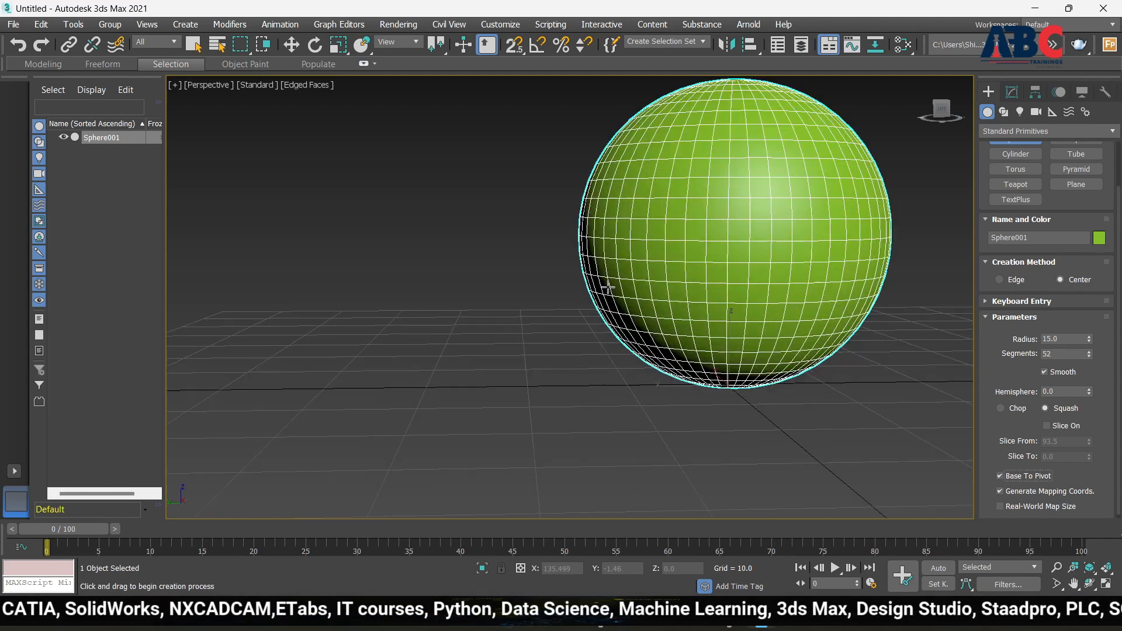
scroll(649, 394, down, 5)
alt+middle_drag(649, 394, 842, 353)
scroll(714, 406, up, 5)
scroll(491, 274, down, 4)
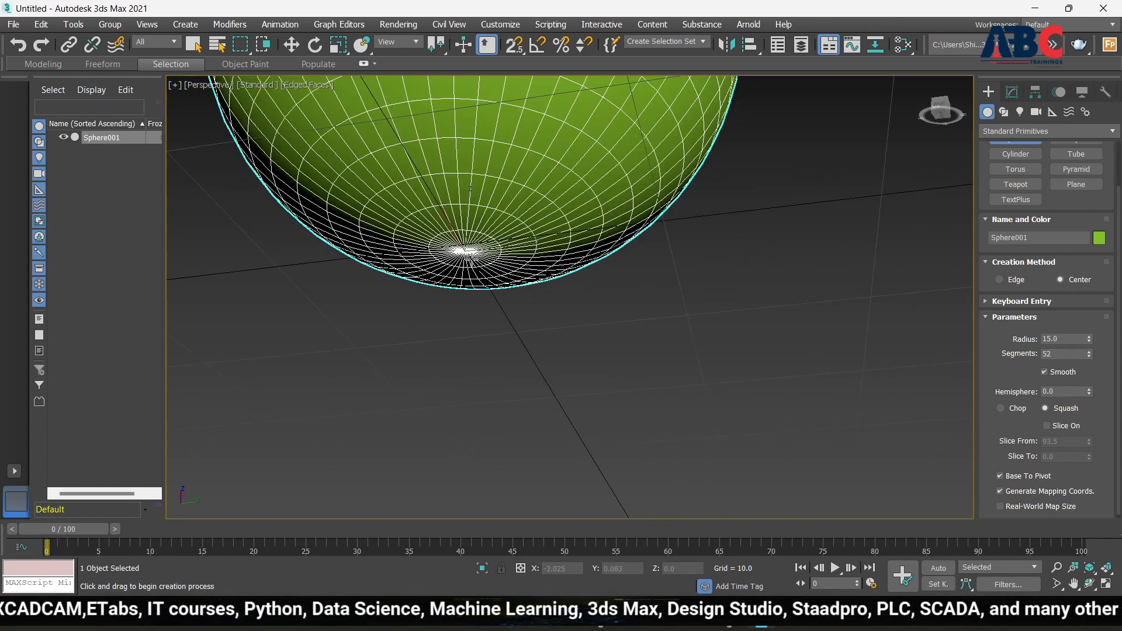
scroll(469, 255, up, 2)
scroll(469, 255, down, 4)
alt+middle_drag(470, 254, 459, 293)
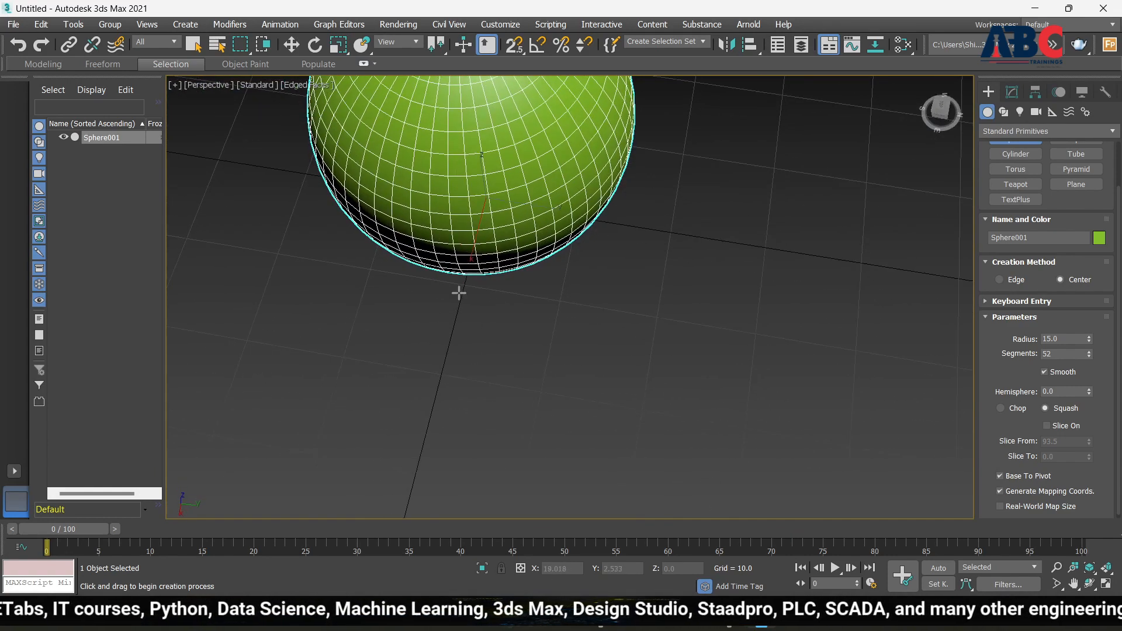
scroll(458, 292, down, 4)
alt+middle_drag(612, 363, 574, 310)
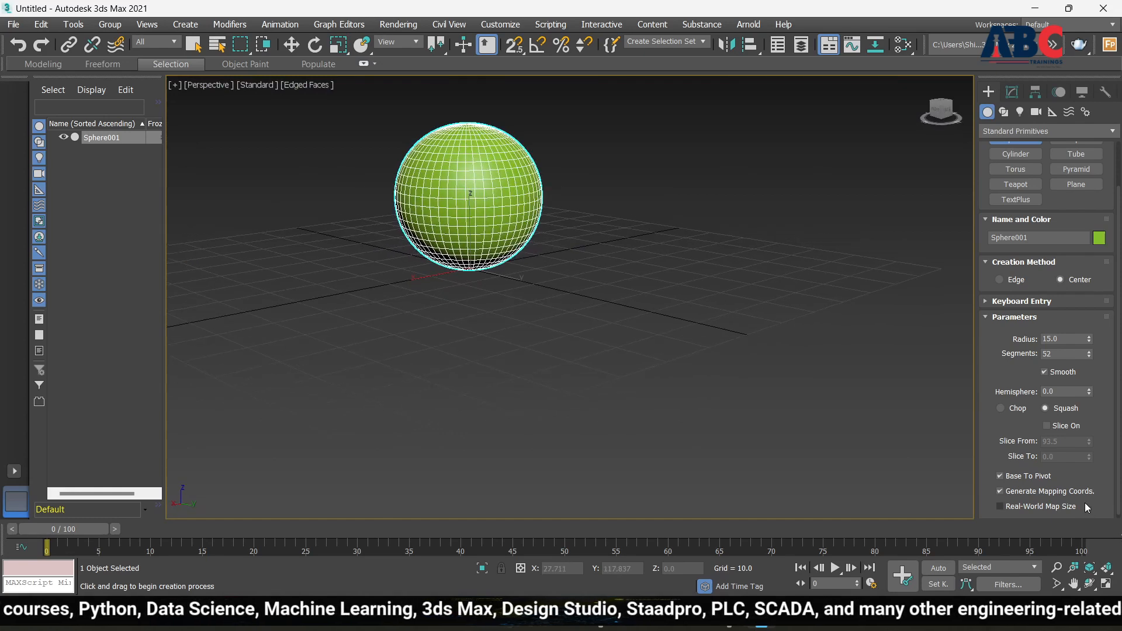
Turn Base To Pivot off again so the sphere is centred on the origin
click(999, 476)
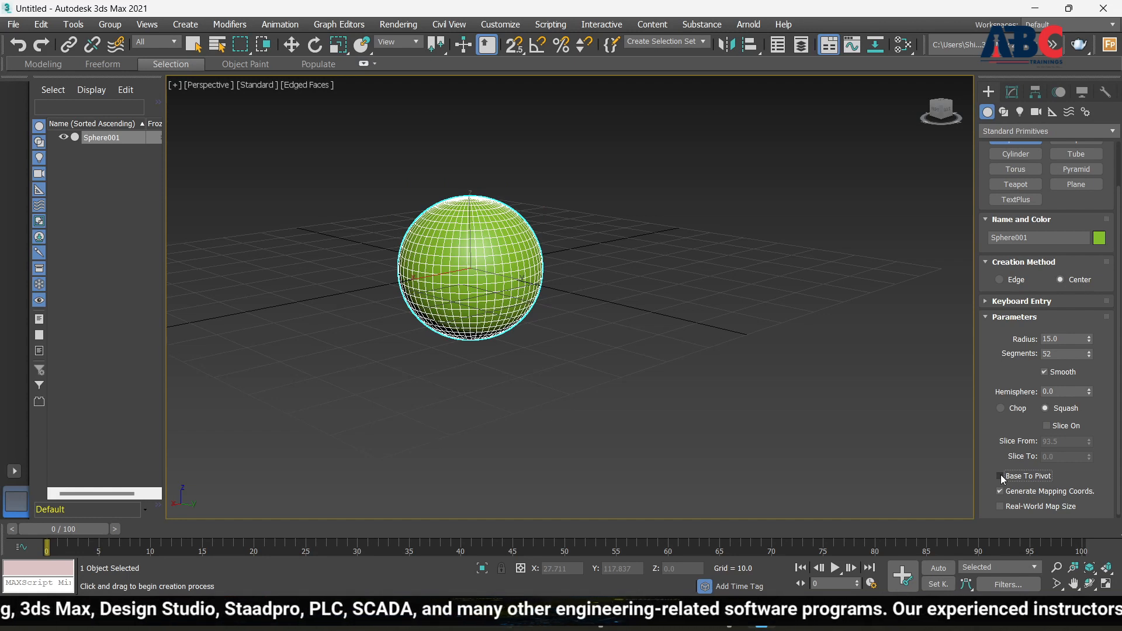
scroll(675, 330, down, 5)
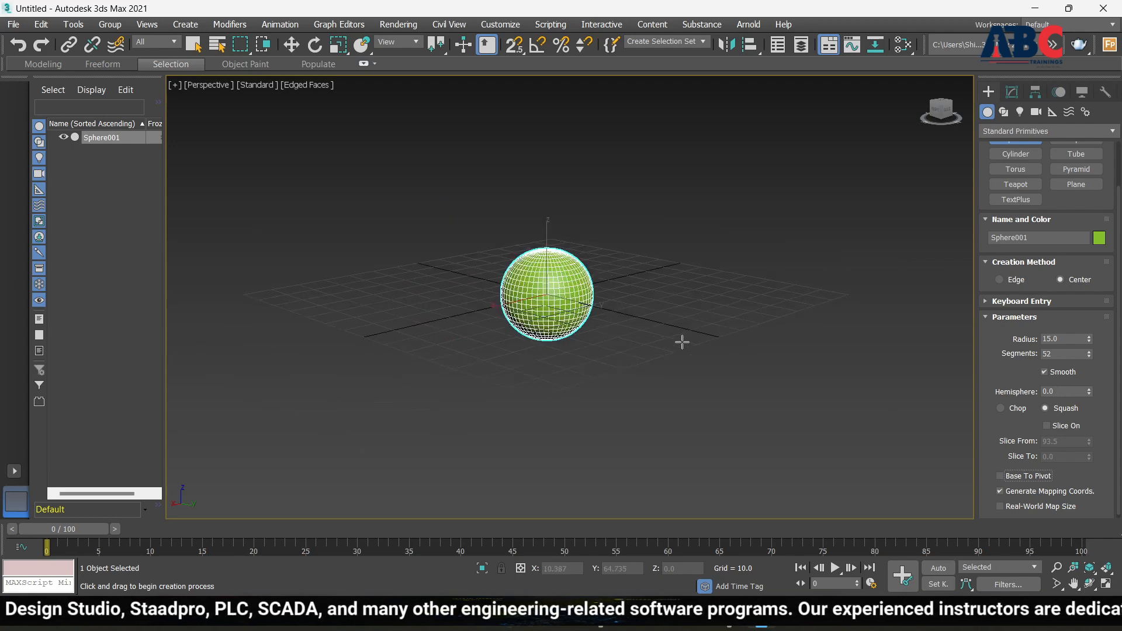
alt+middle_drag(907, 388, 788, 378)
scroll(642, 337, up, 5)
scroll(613, 313, down, 5)
alt+middle_drag(613, 315, 657, 328)
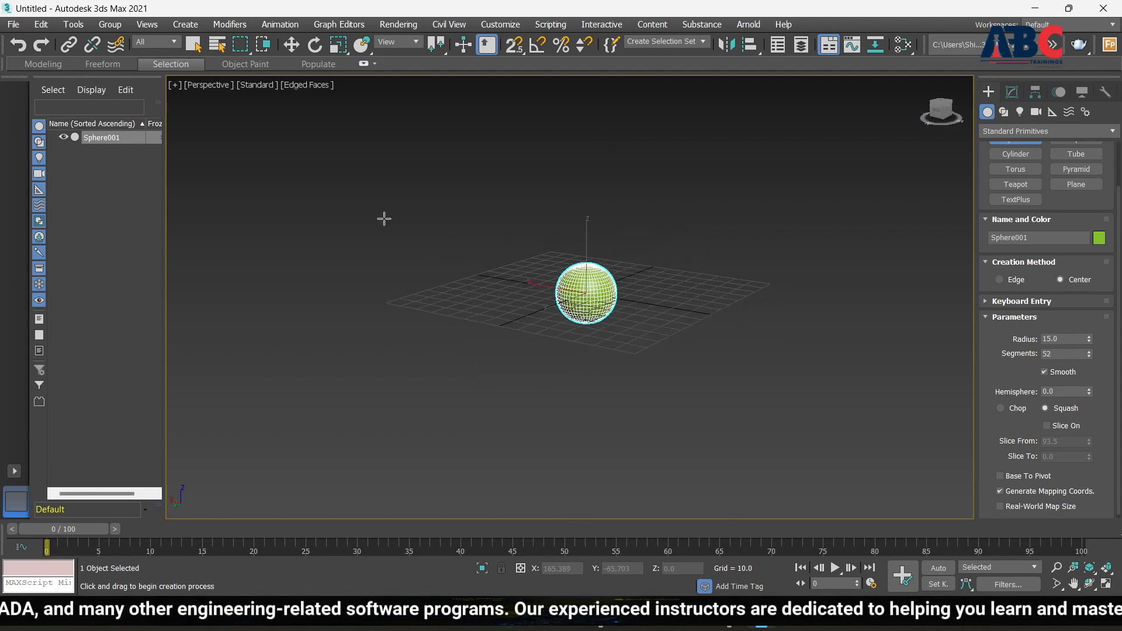
scroll(565, 287, up, 5)
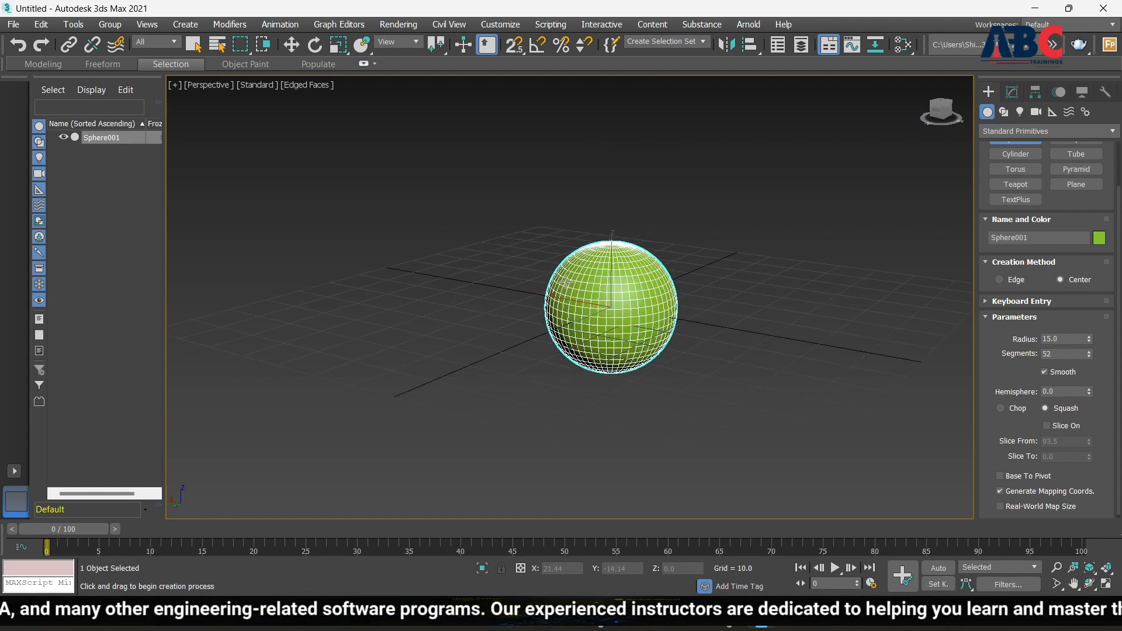
With Select and Move, raise the sphere along Z to about 25.638 above the grid
click(293, 50)
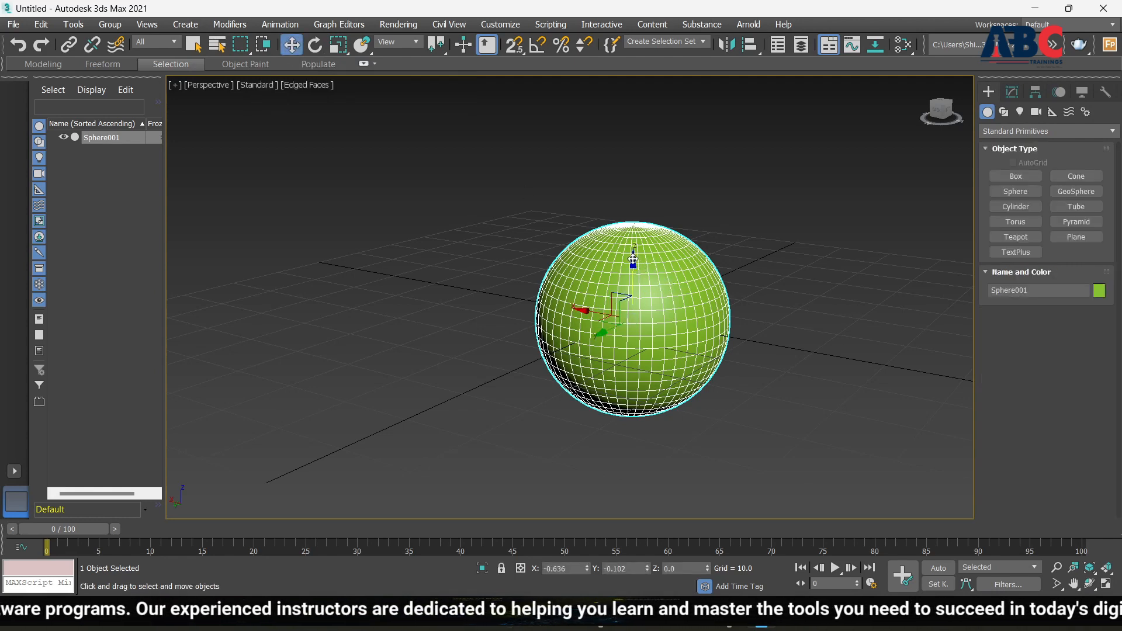
drag(633, 260, 635, 151)
scroll(689, 224, down, 5)
middle_drag(668, 313, 686, 329)
drag(683, 171, 683, 133)
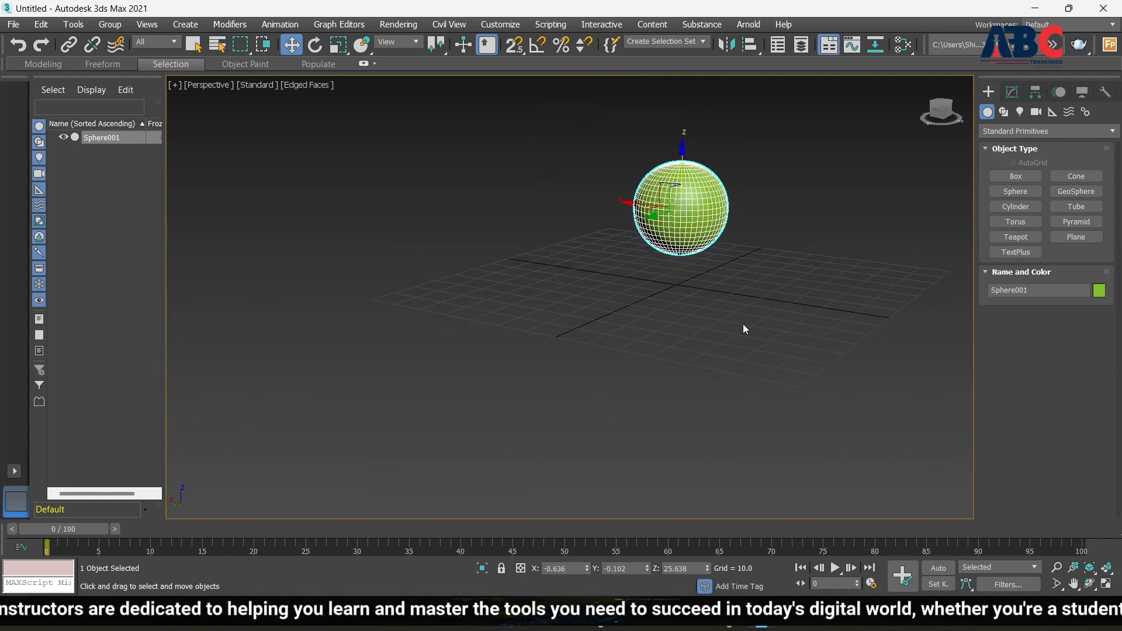
alt+middle_drag(742, 338, 662, 348)
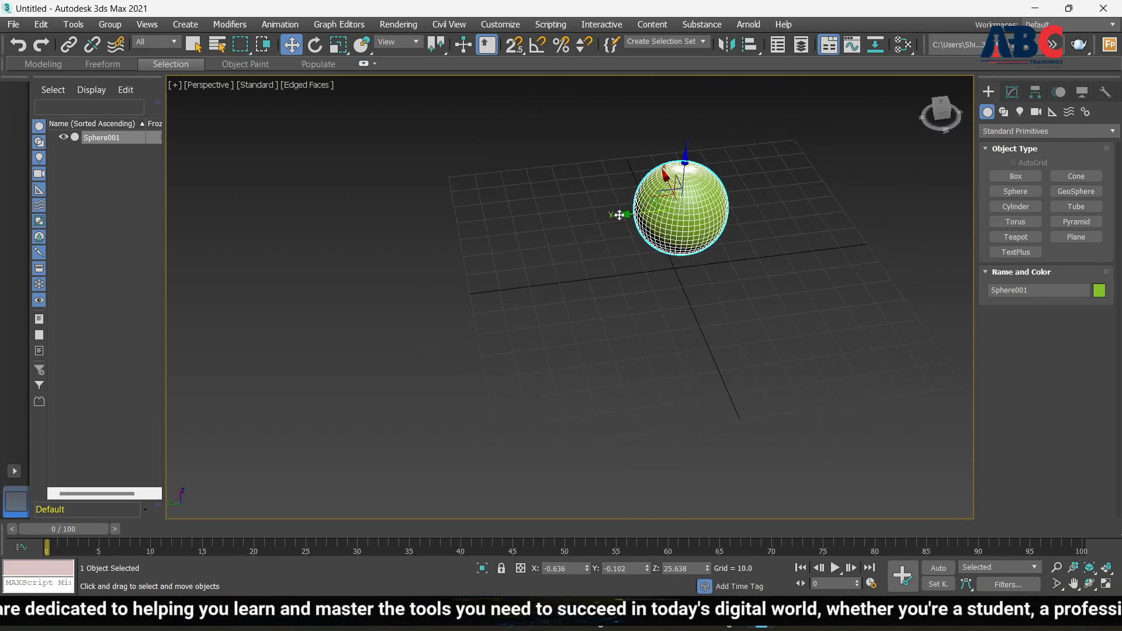
Slide the sphere along Y and X to about Y 22.406, X 9.999, then delete it
drag(621, 215, 604, 213)
drag(604, 221, 579, 233)
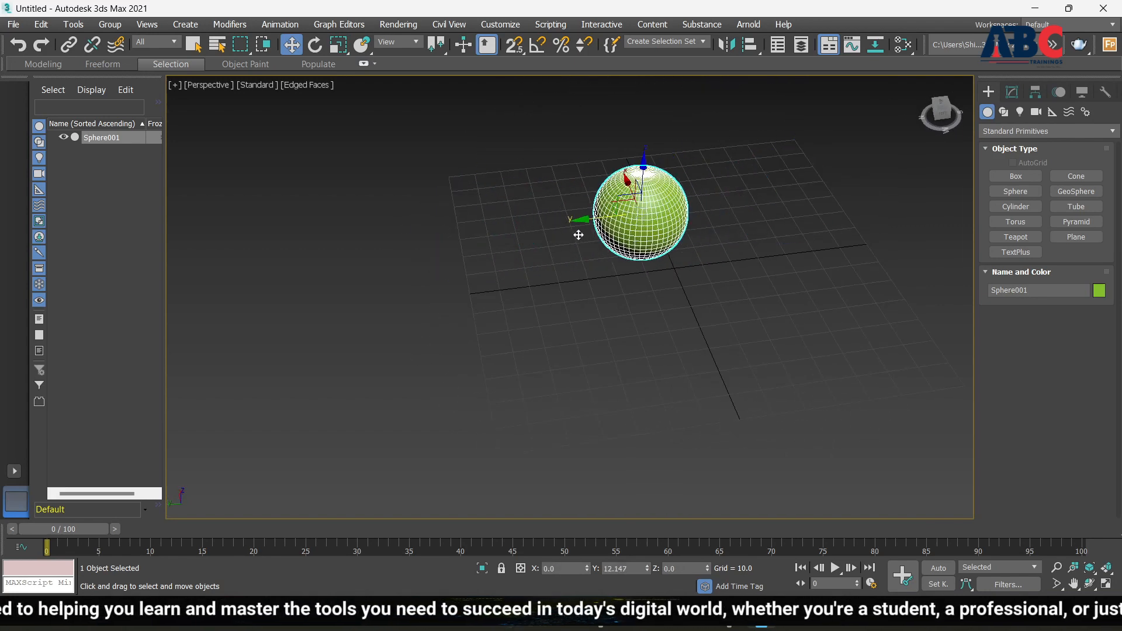
alt+middle_drag(576, 343, 586, 285)
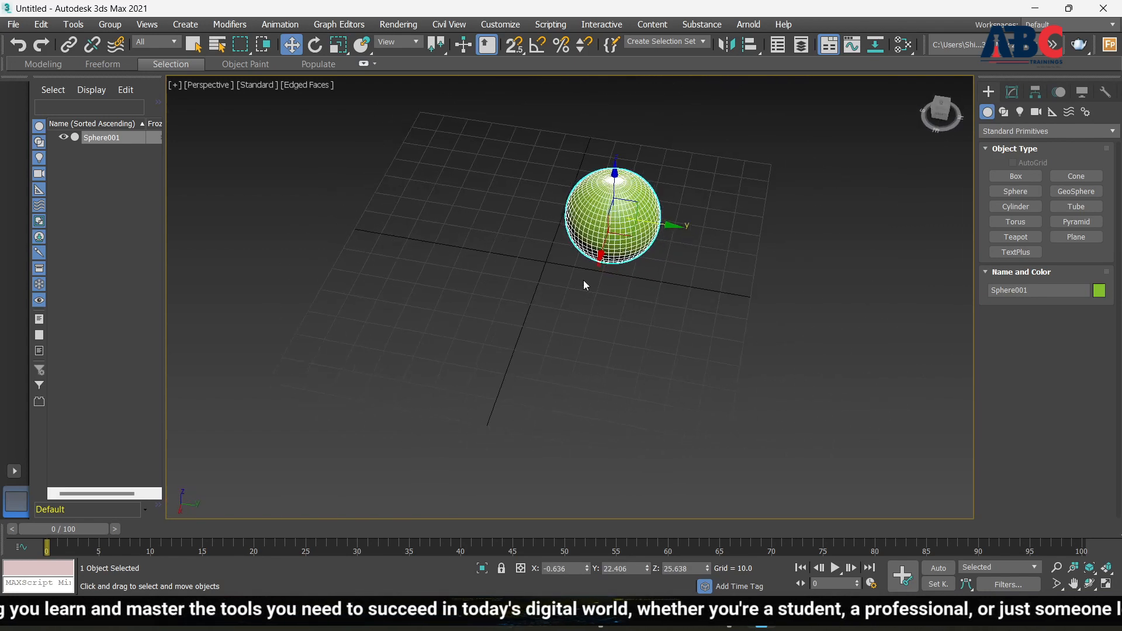
drag(600, 256, 594, 280)
alt+middle_drag(725, 336, 638, 308)
middle_drag(607, 266, 585, 295)
scroll(585, 295, down, 3)
alt+middle_drag(667, 304, 641, 301)
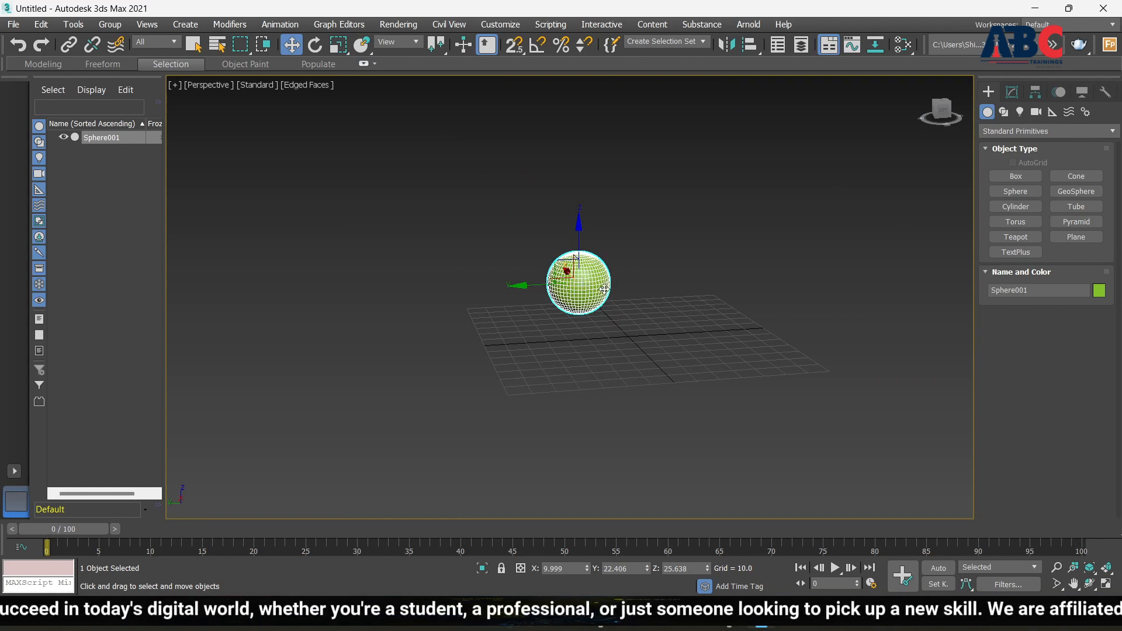
key(Delete)
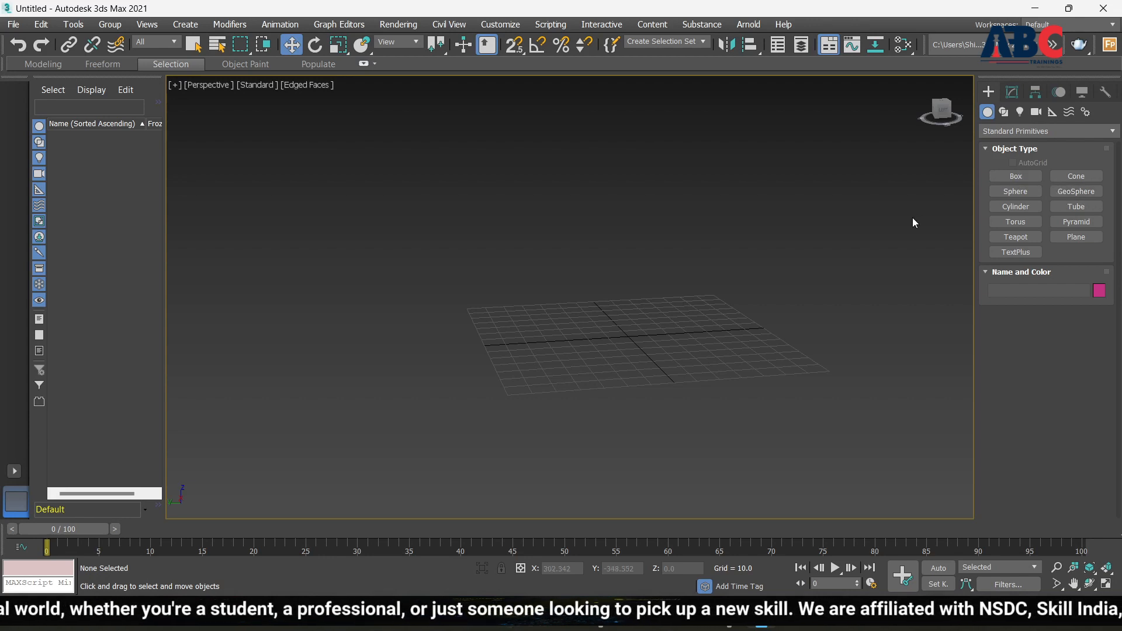
Draw GeoSphere001 at the grid centre: radius 34.446, 8 segments, Icosa base type
click(1076, 191)
drag(633, 334, 669, 354)
scroll(681, 353, down, 4)
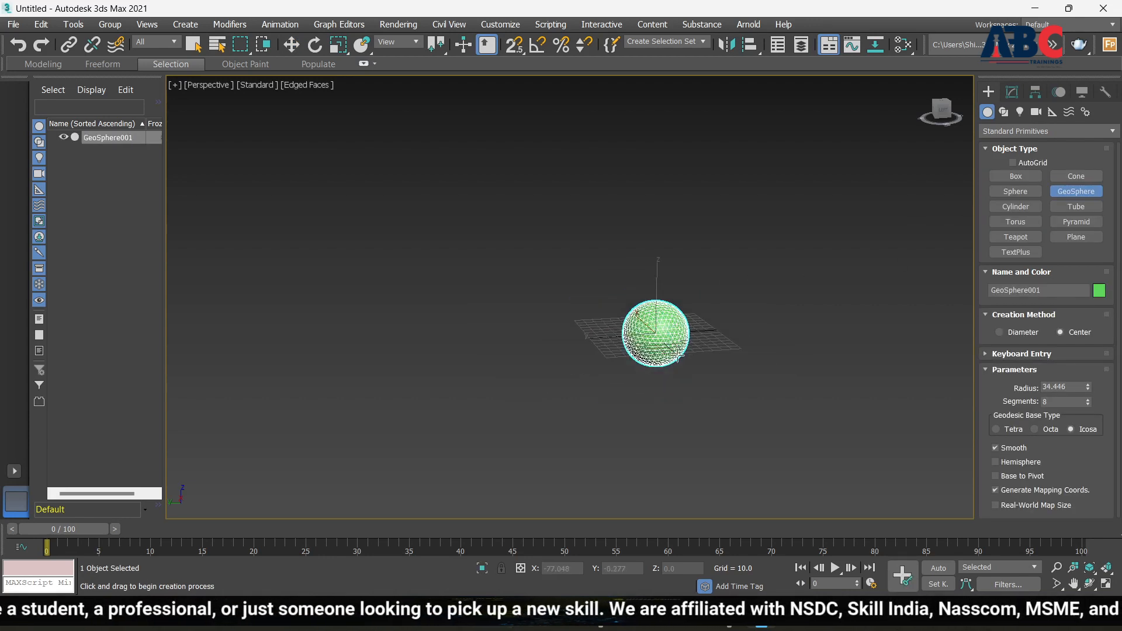
scroll(655, 333, up, 8)
scroll(647, 334, down, 5)
alt+middle_drag(712, 321, 670, 321)
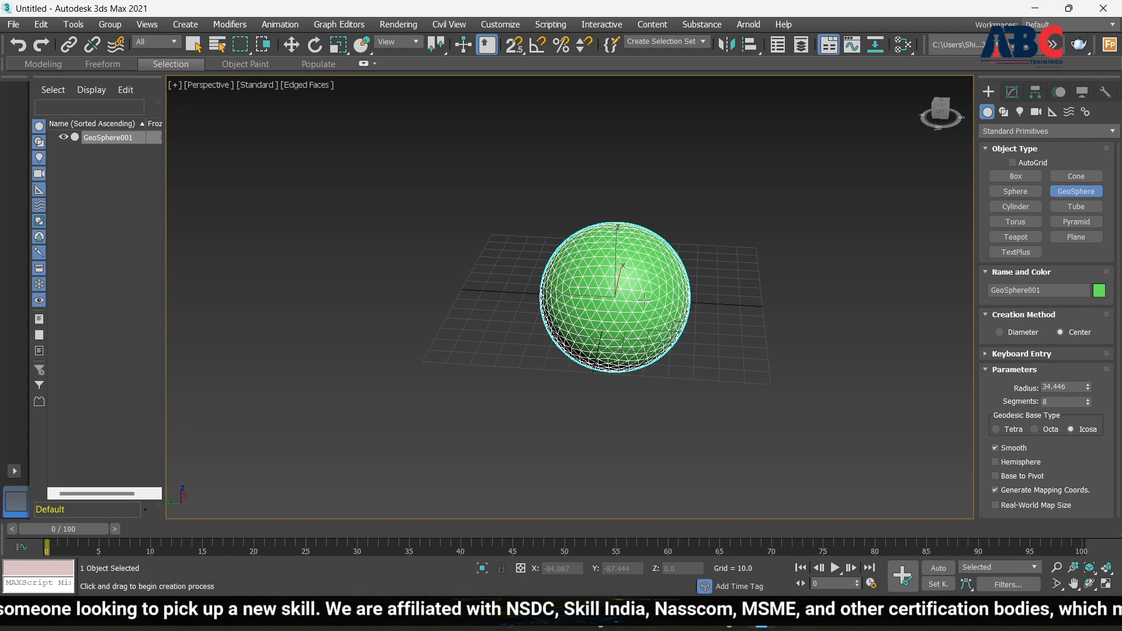
alt+middle_drag(605, 258, 643, 309)
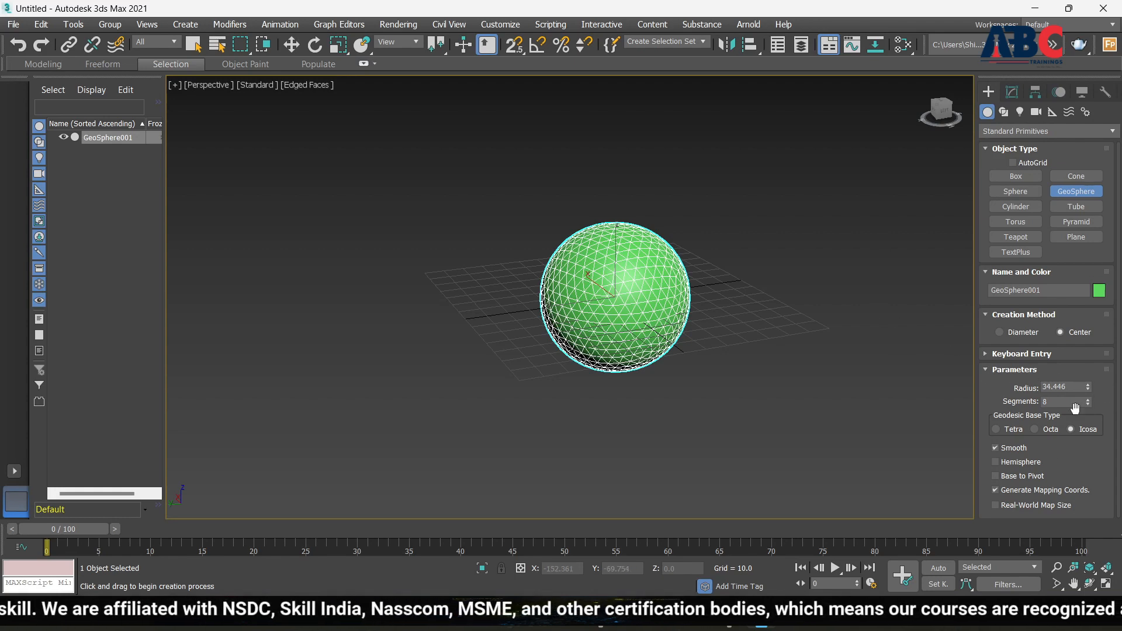
scroll(605, 279, up, 4)
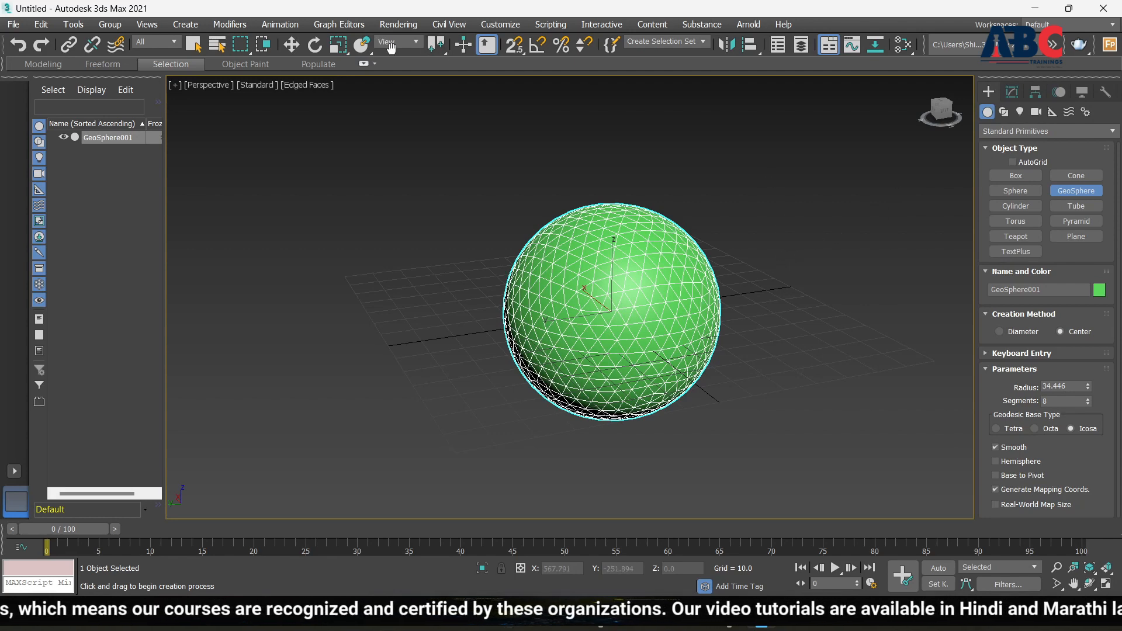
Move the geosphere straight up to Z 39.429
click(291, 49)
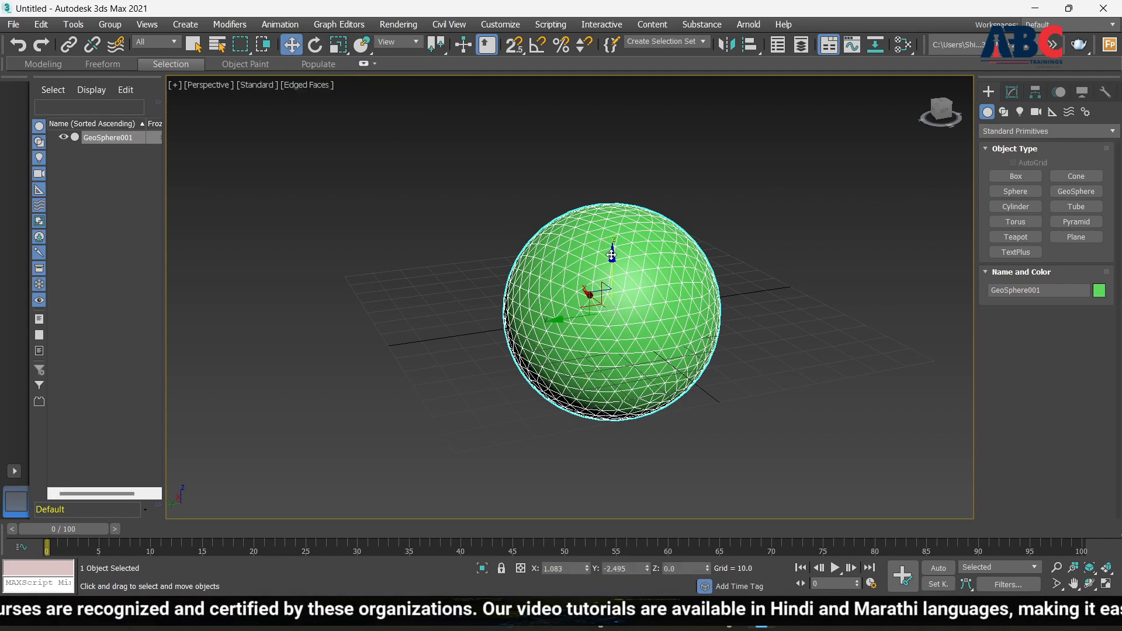
drag(611, 256, 608, 105)
scroll(686, 377, down, 4)
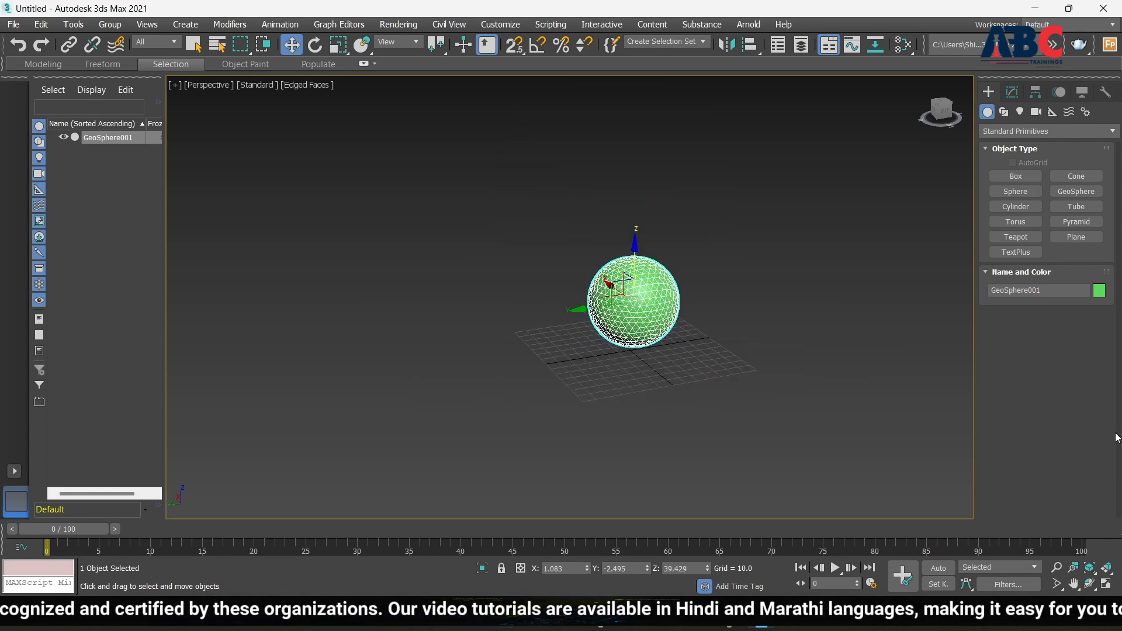
scroll(523, 325, up, 5)
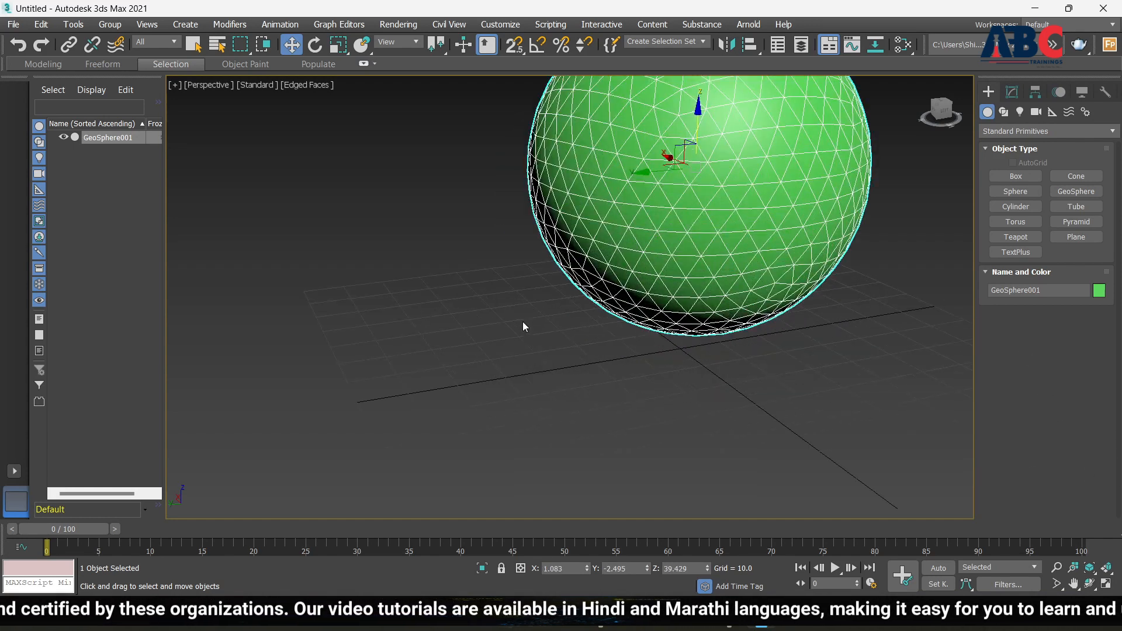
scroll(523, 323, down, 5)
scroll(501, 316, up, 4)
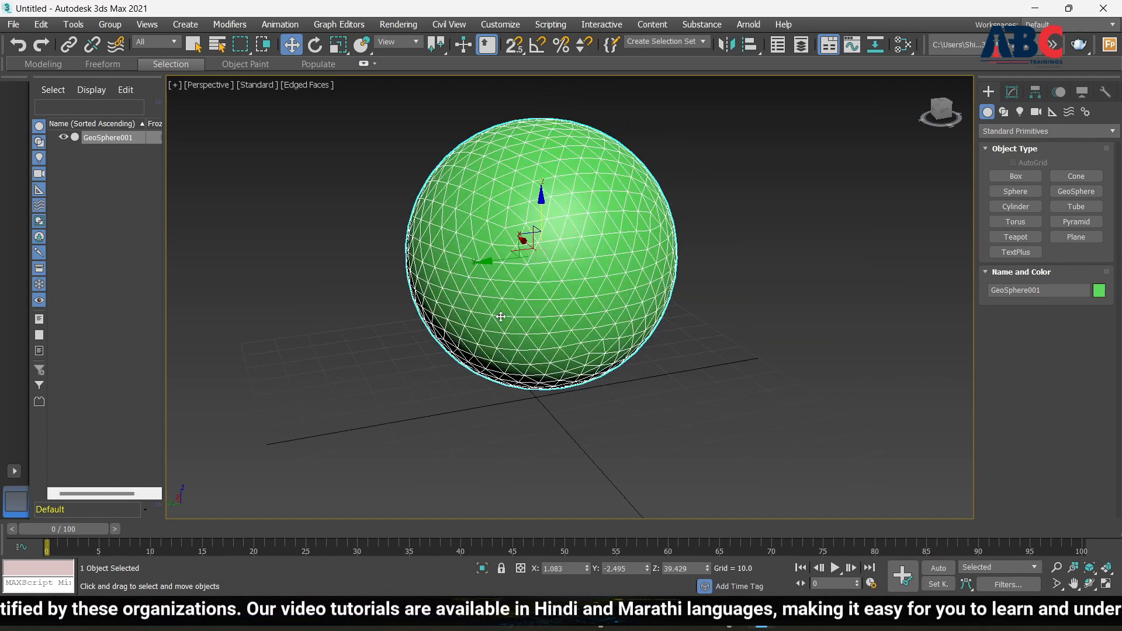
Delete GeoSphere001 from the Modify panel and return to the Standard Primitives list
click(1014, 92)
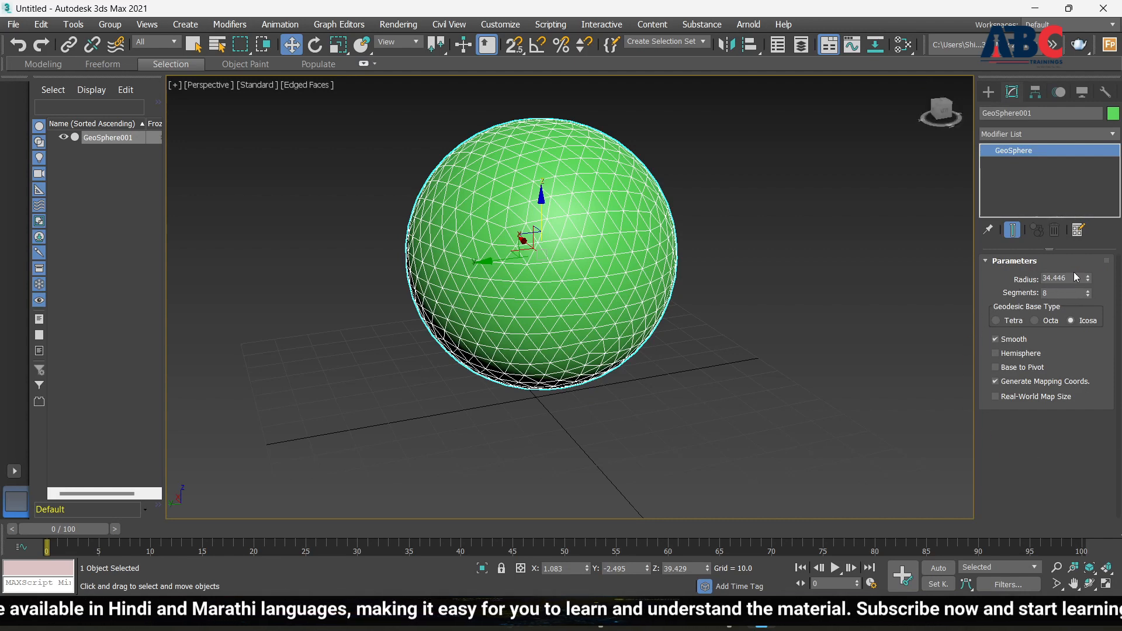
scroll(572, 313, down, 2)
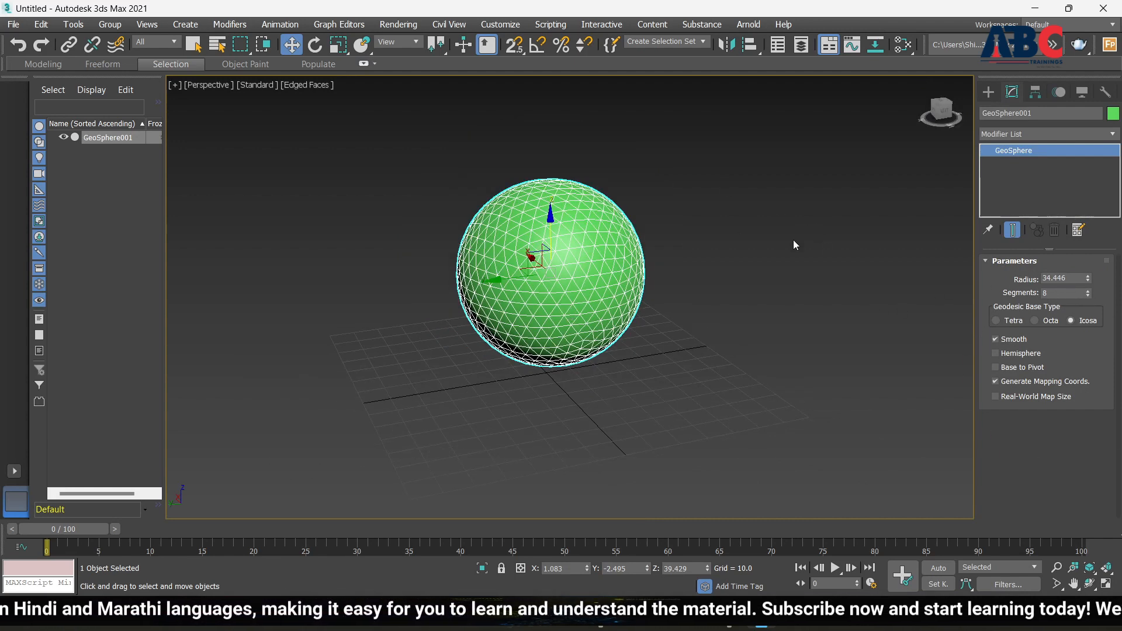
key(Delete)
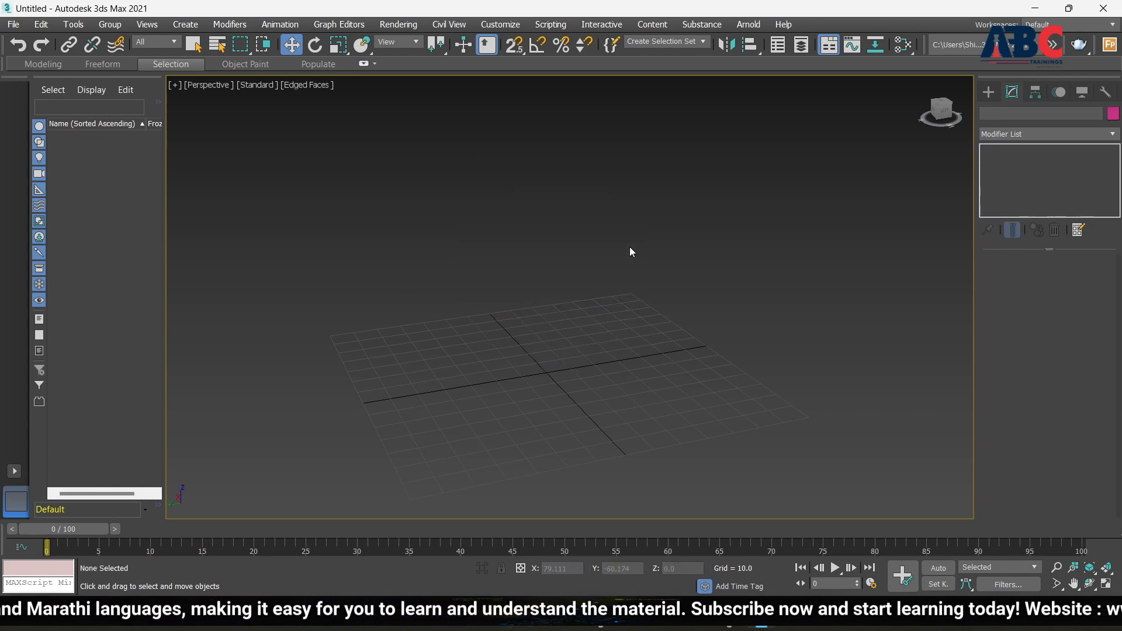
click(989, 91)
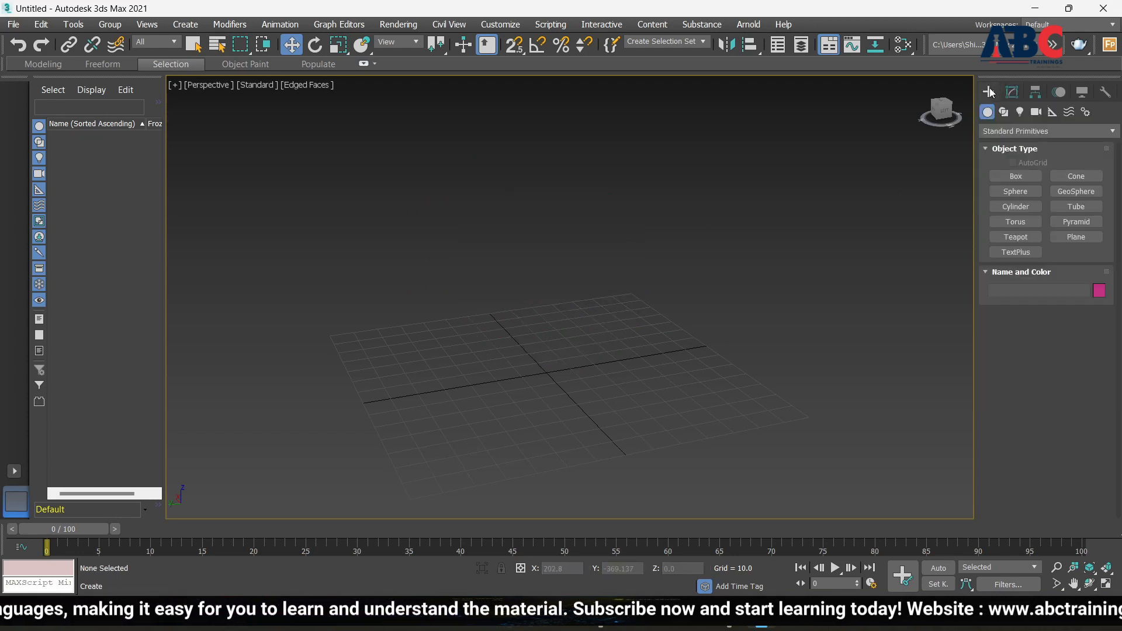
Draw a magenta cylinder at the grid centre, radius 13.205, and shorten it to height 47.609
click(1028, 209)
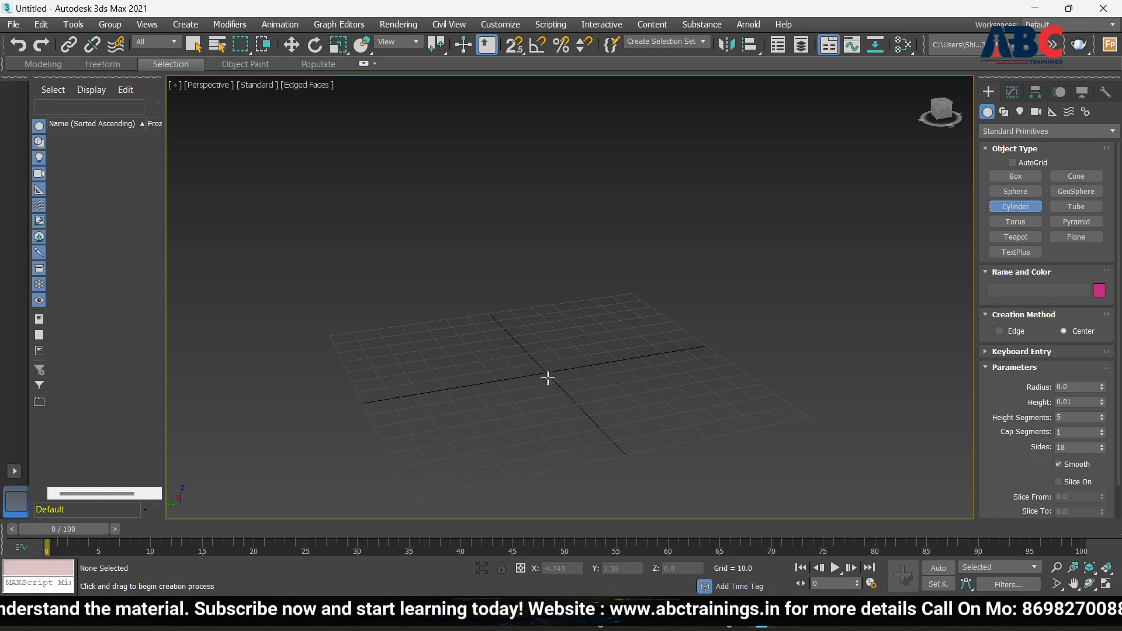
drag(547, 378, 599, 409)
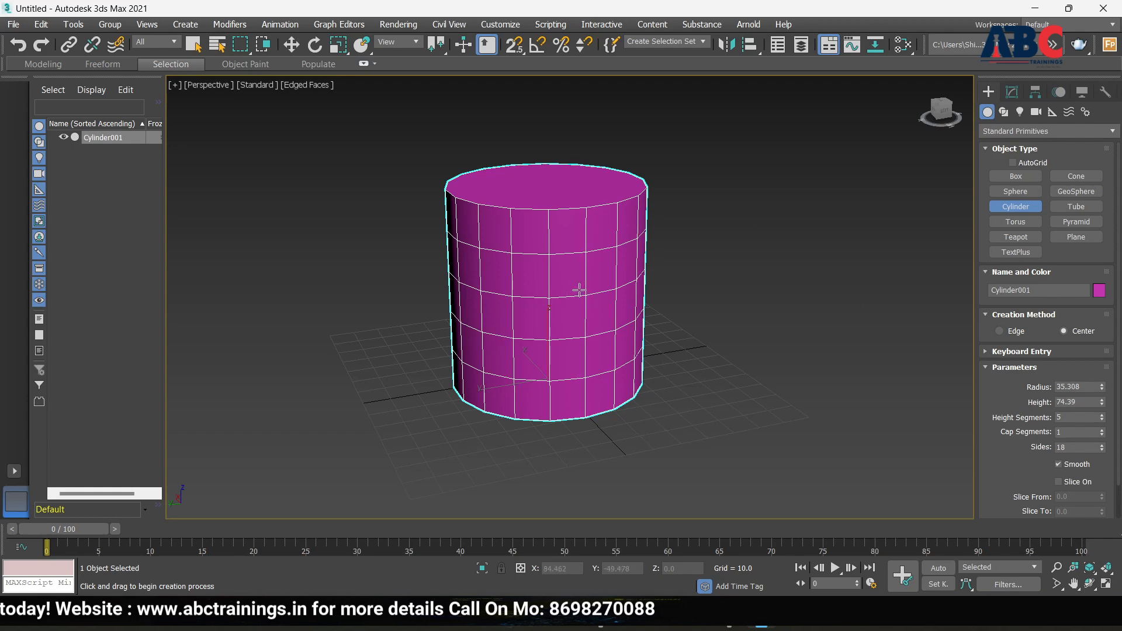
alt+middle_drag(642, 354, 655, 376)
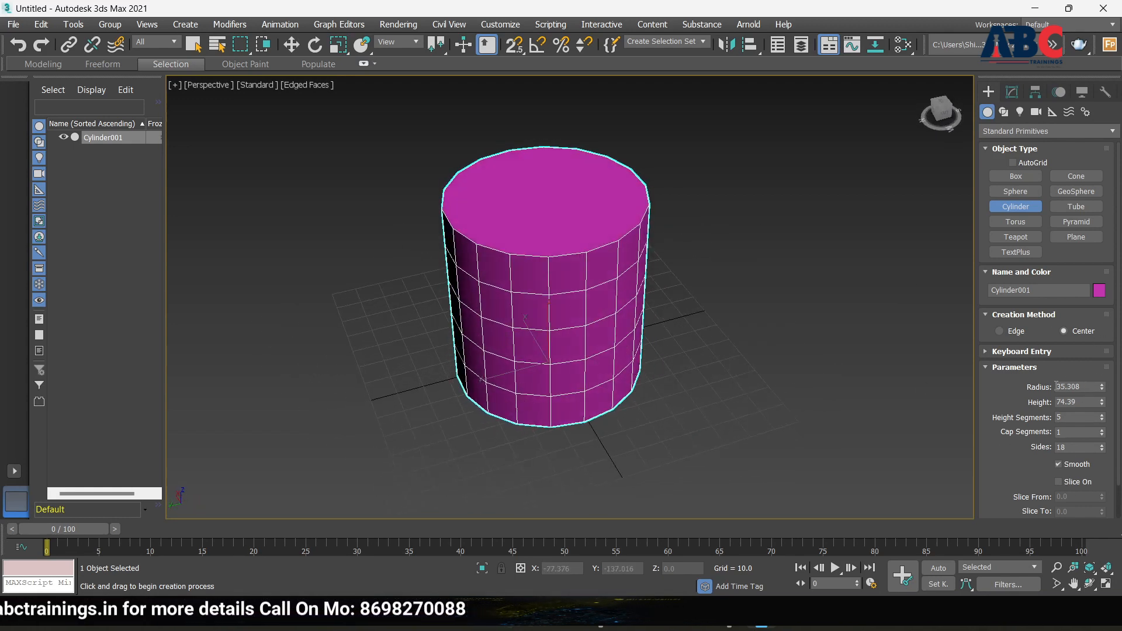
scroll(1025, 438, down, 1)
scroll(1027, 436, down, 1)
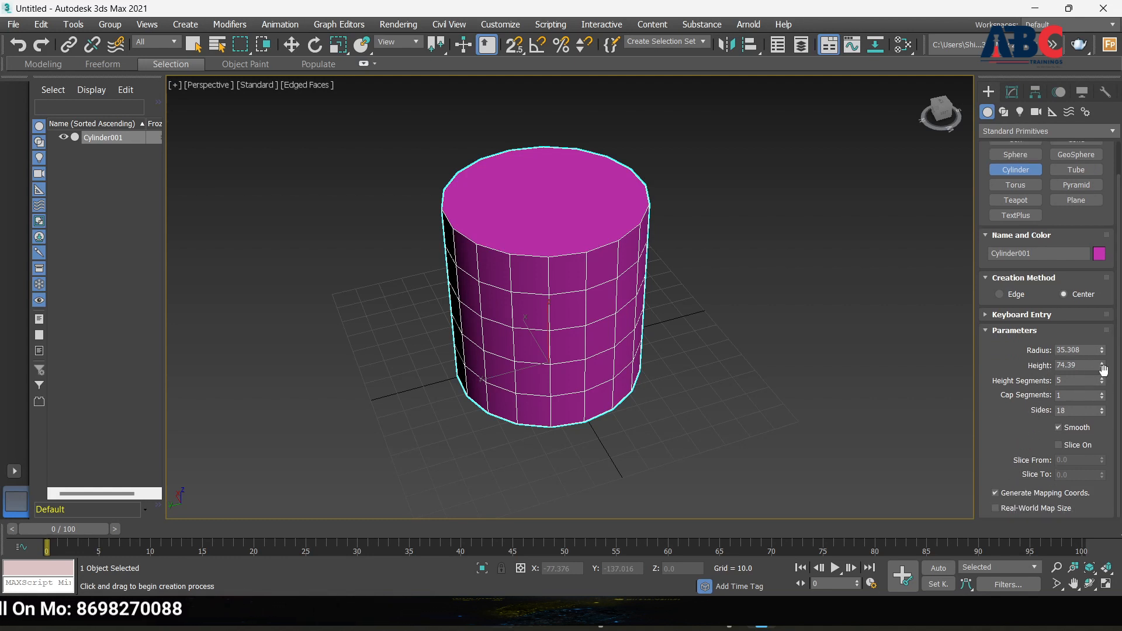
drag(1103, 369, 1107, 395)
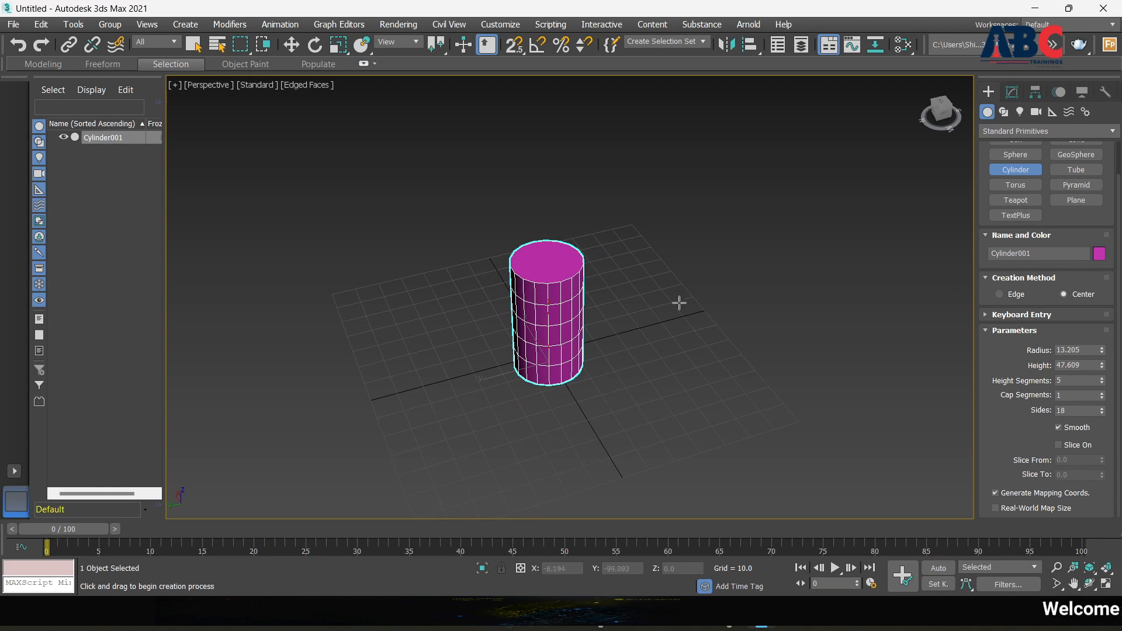
click(553, 316)
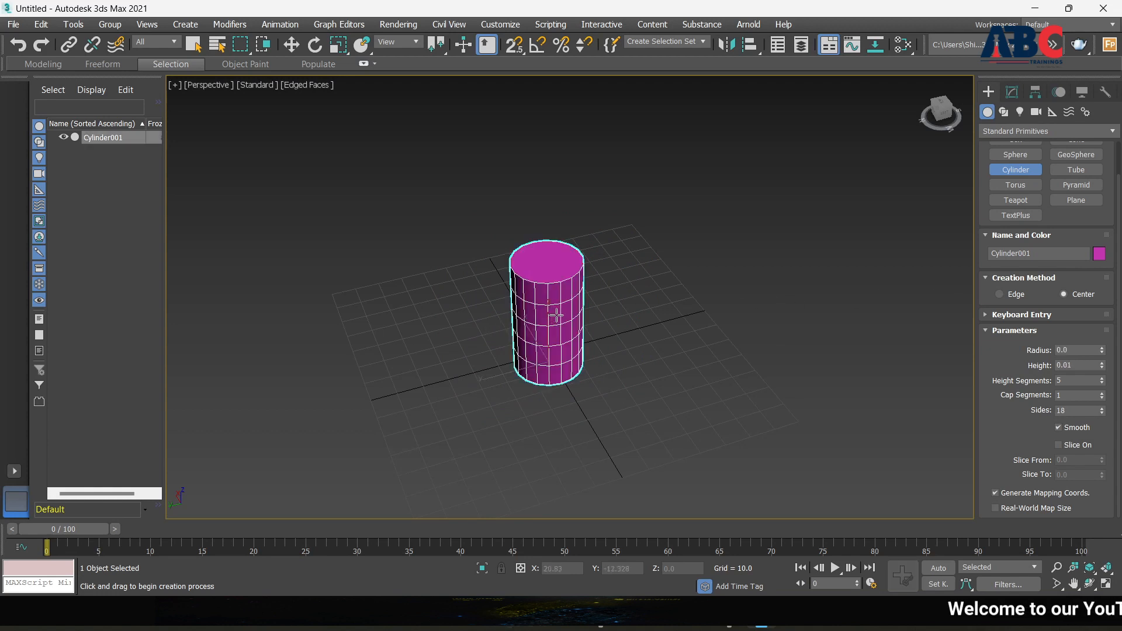
Draw a tube ring, set its inner radius, and raise it to about 90 high
click(1076, 170)
drag(474, 372, 507, 395)
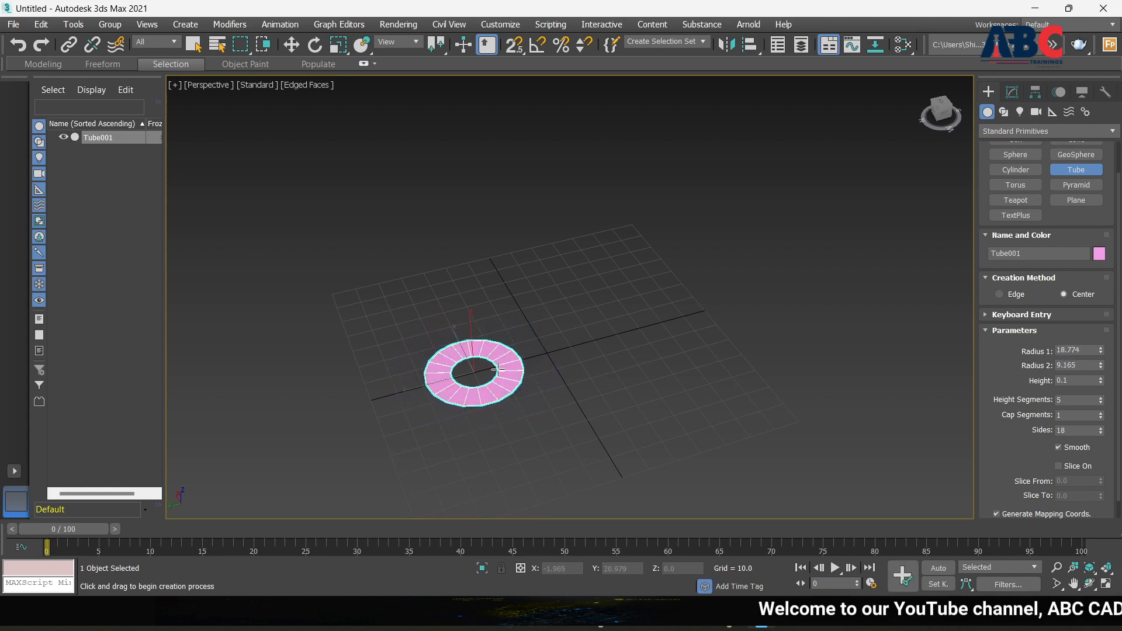
click(510, 373)
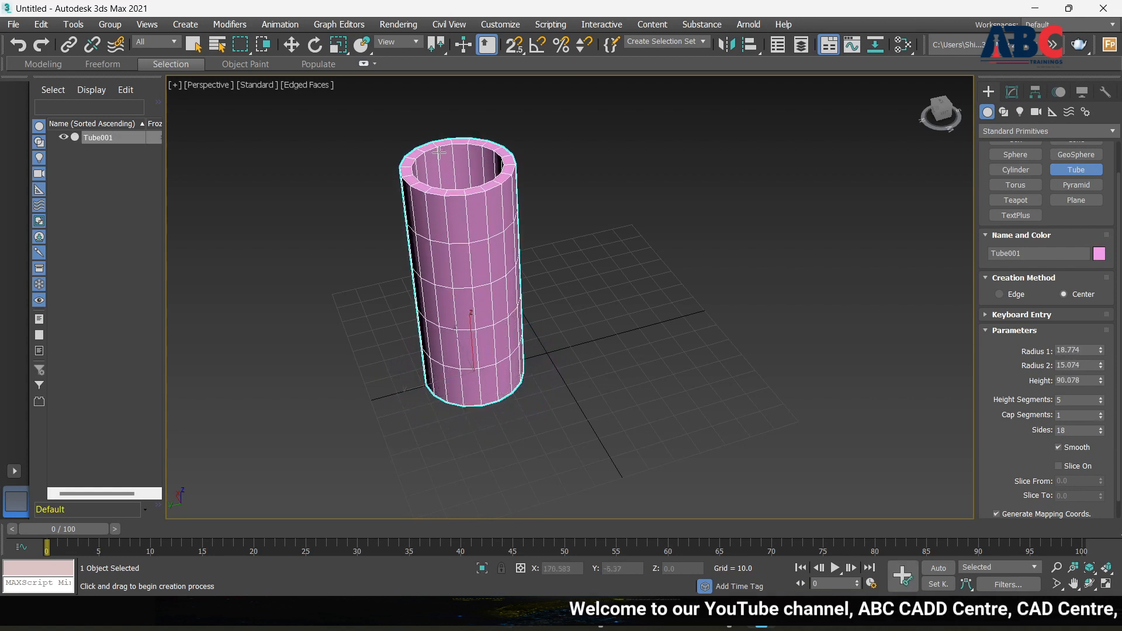
click(465, 168)
Inspect Tube001 from low and top-down angles, then delete it
scroll(564, 343, down, 4)
alt+middle_drag(608, 421, 576, 376)
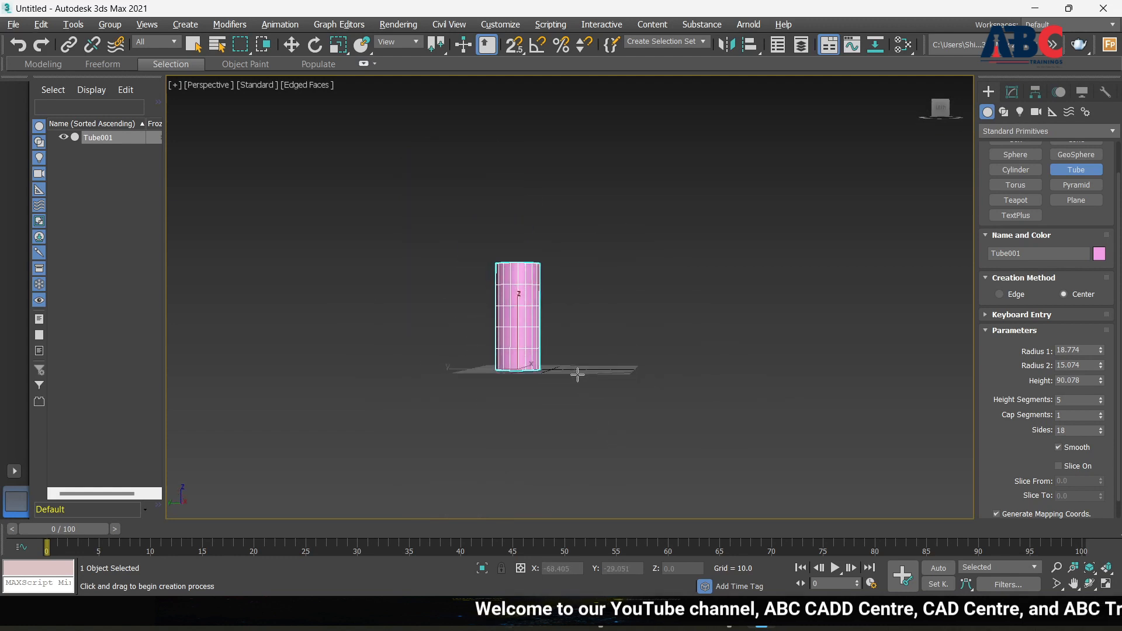
scroll(1050, 412, down, 1)
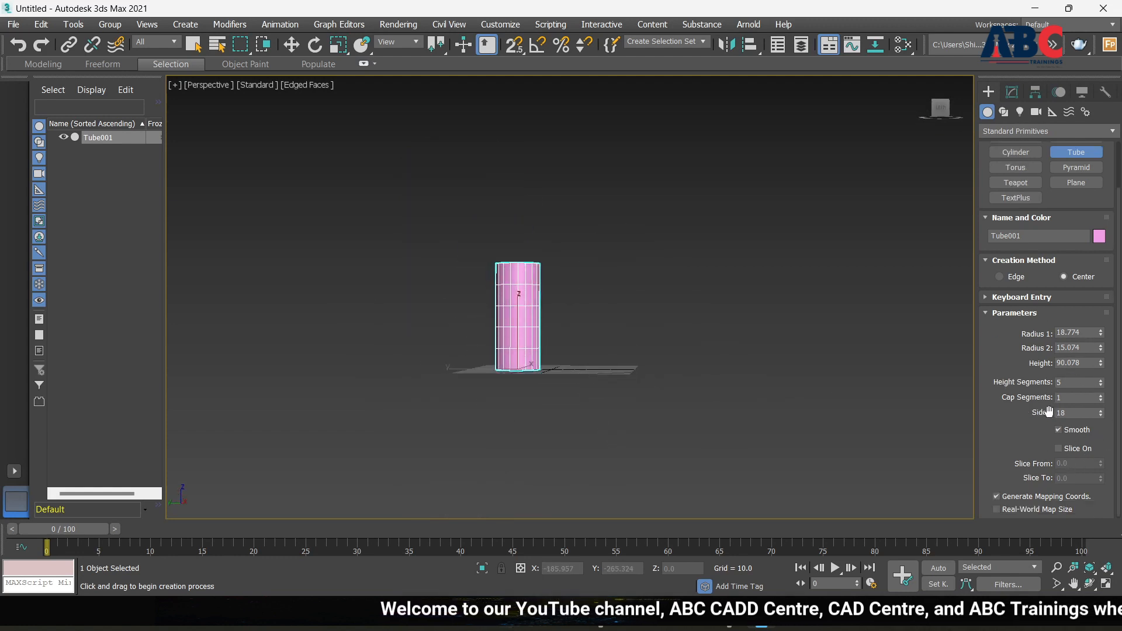
scroll(1055, 458, down, 1)
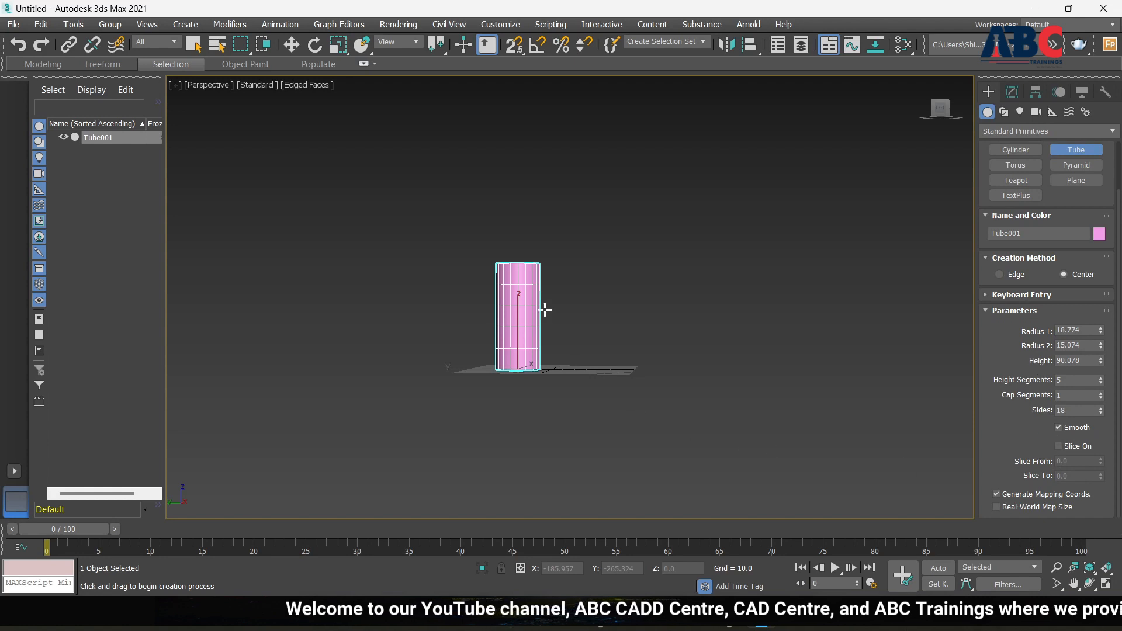
scroll(538, 357, up, 5)
scroll(538, 358, down, 5)
alt+middle_drag(586, 384, 586, 476)
click(560, 396)
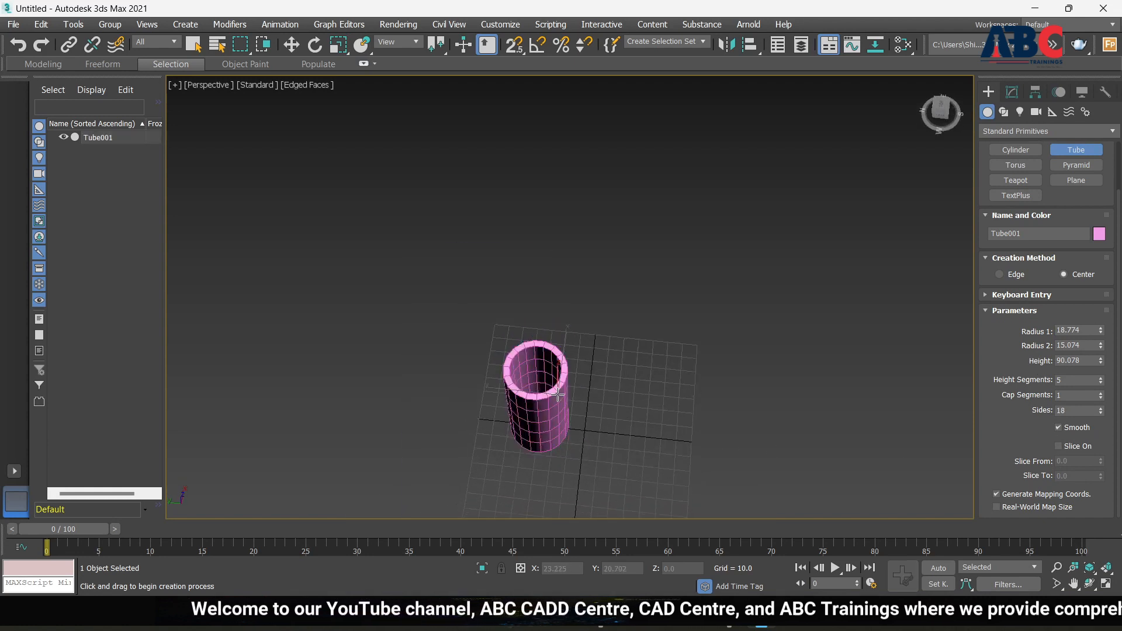
key(Delete)
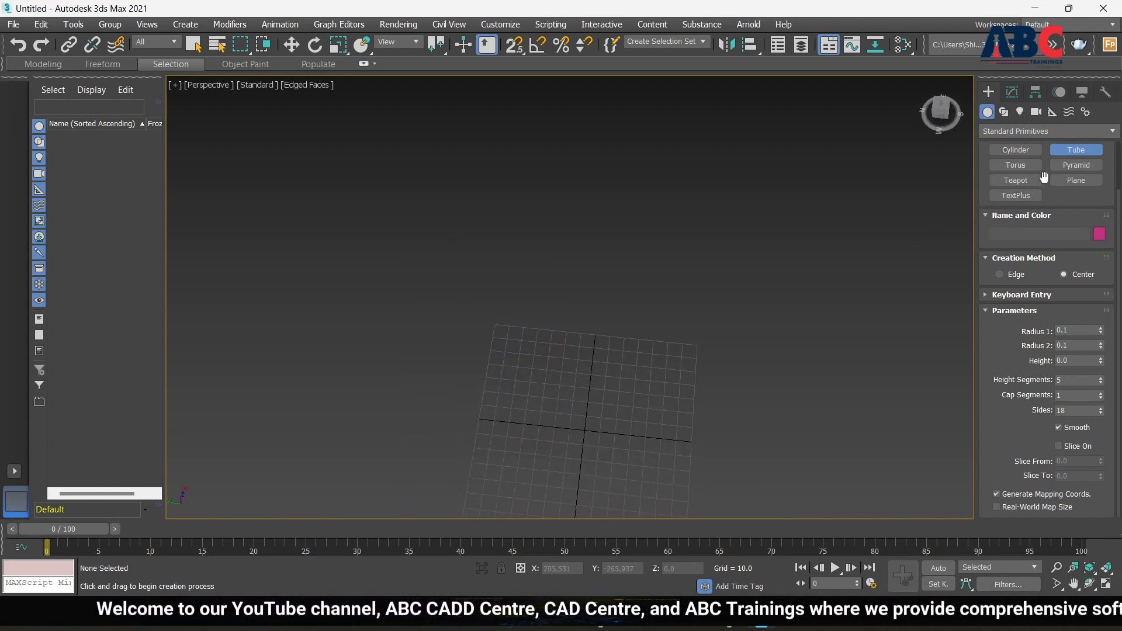
Reset the view to Home and build Pyramid001: width 26.873, depth 31.558, height 39.916
click(1084, 168)
scroll(604, 369, down, 5)
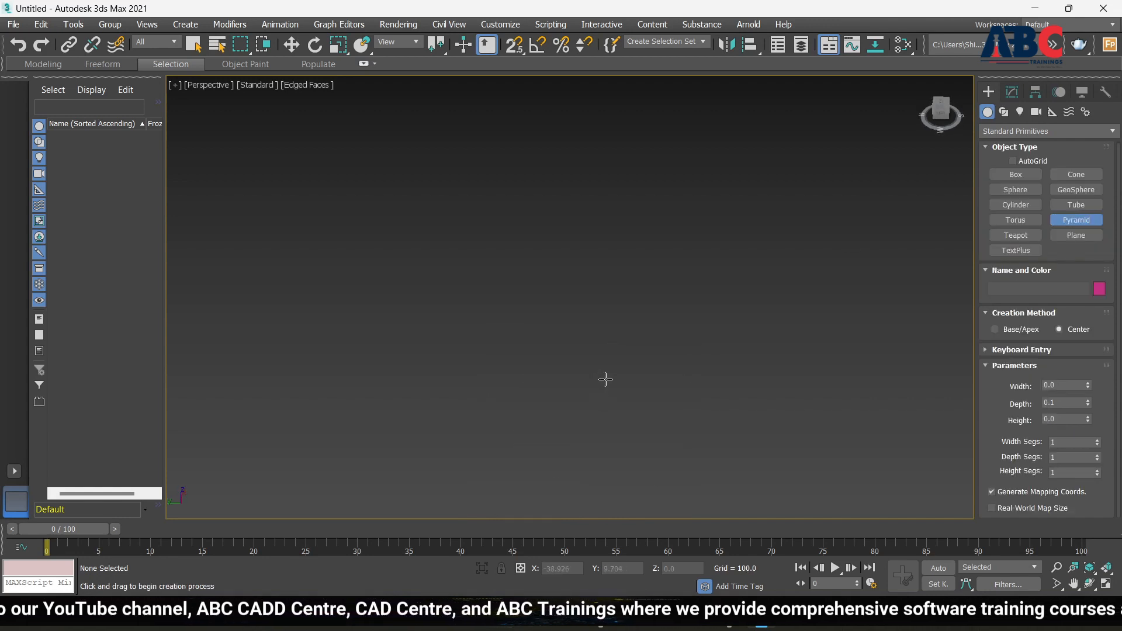
scroll(605, 380, down, 3)
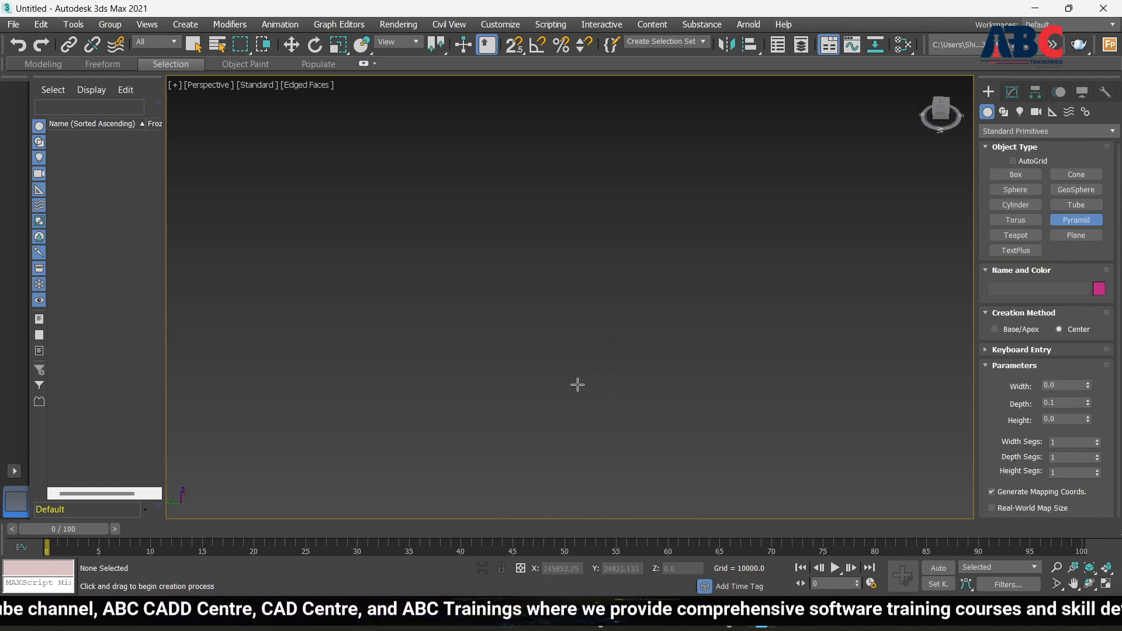
click(924, 85)
scroll(603, 364, down, 3)
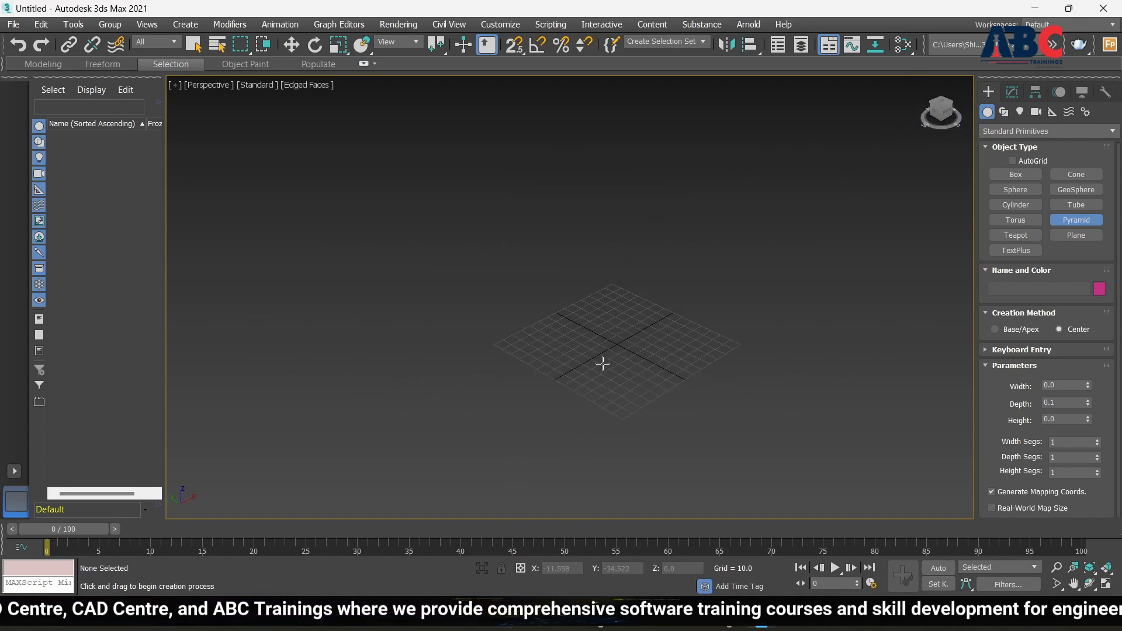
scroll(603, 363, down, 3)
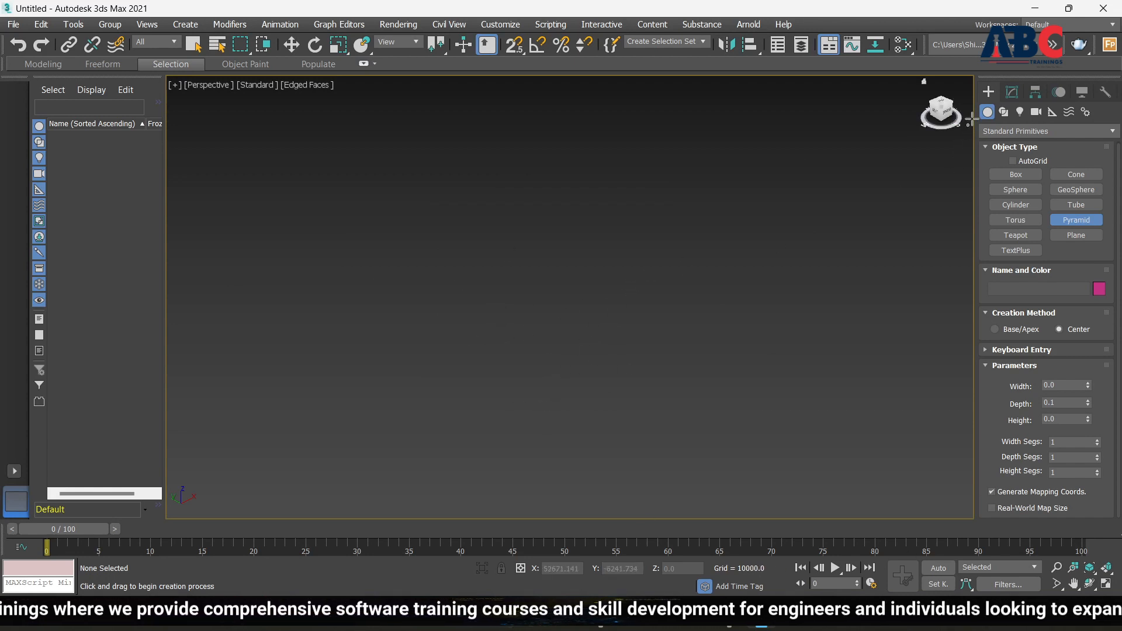
click(925, 80)
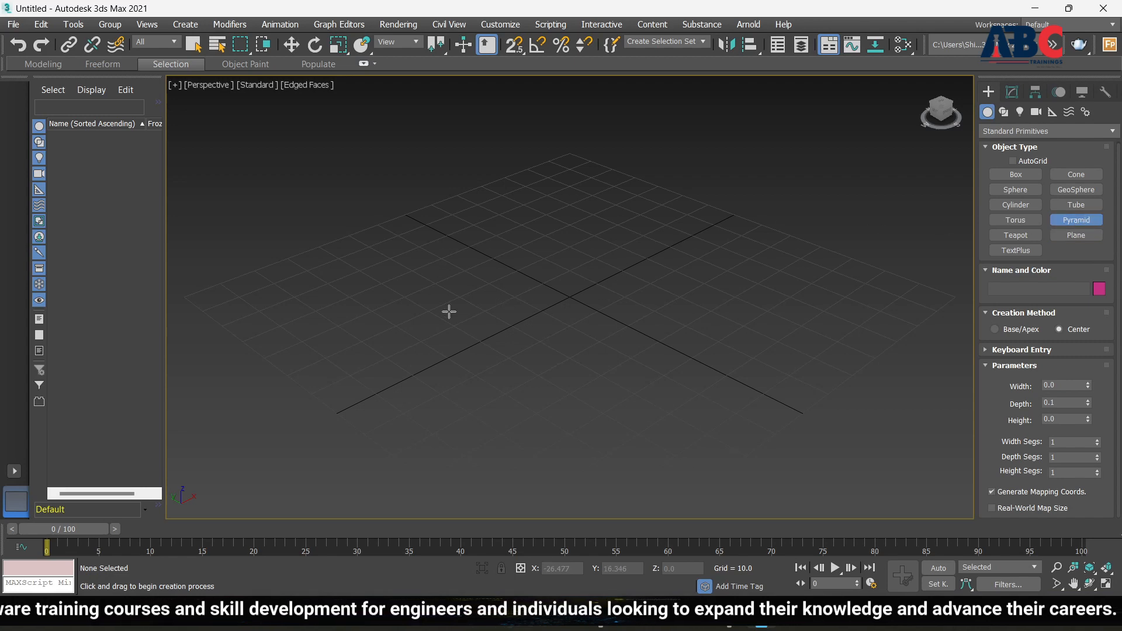
drag(449, 312, 443, 411)
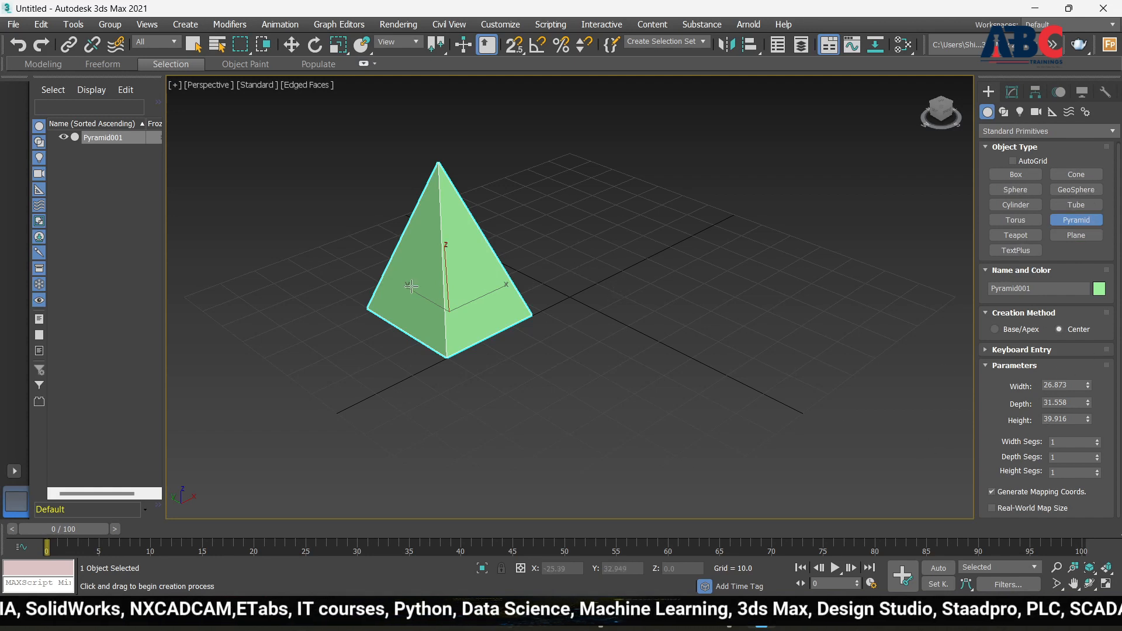
click(1025, 235)
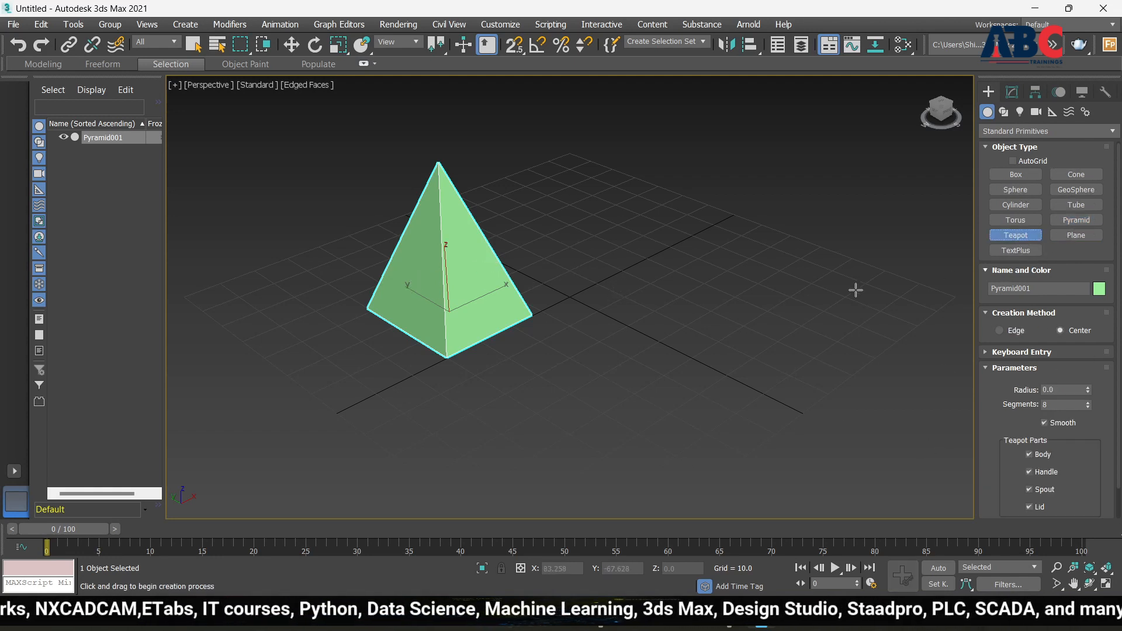
Create a pink teapot of radius 26.154 to the right of the pyramid
click(737, 309)
drag(738, 309, 769, 363)
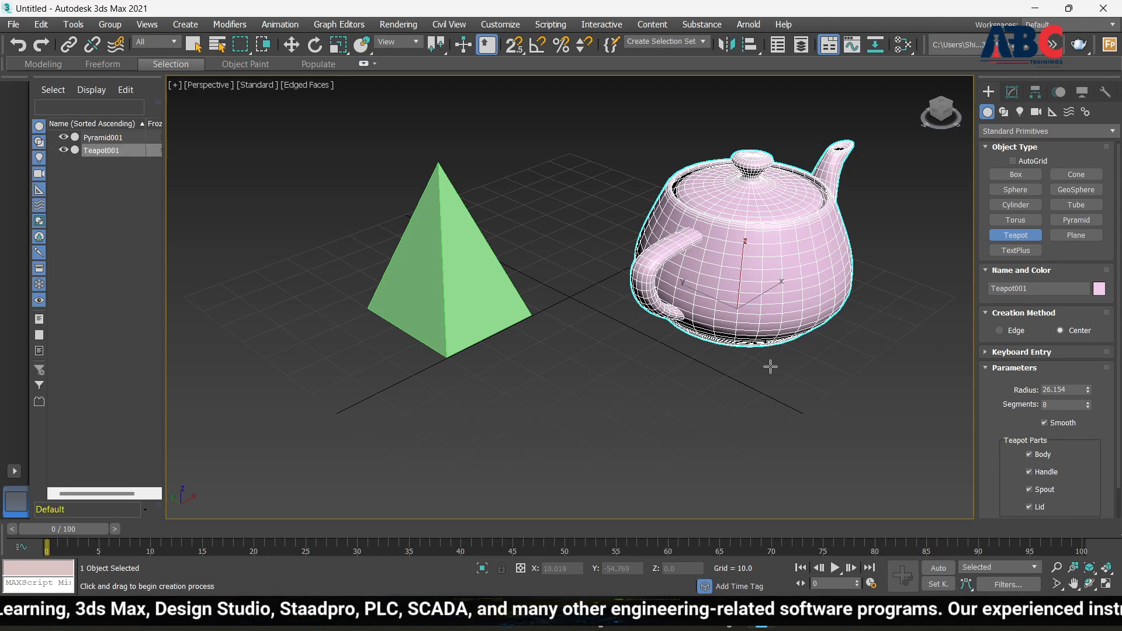
scroll(685, 261, down, 3)
alt+middle_drag(816, 275, 789, 273)
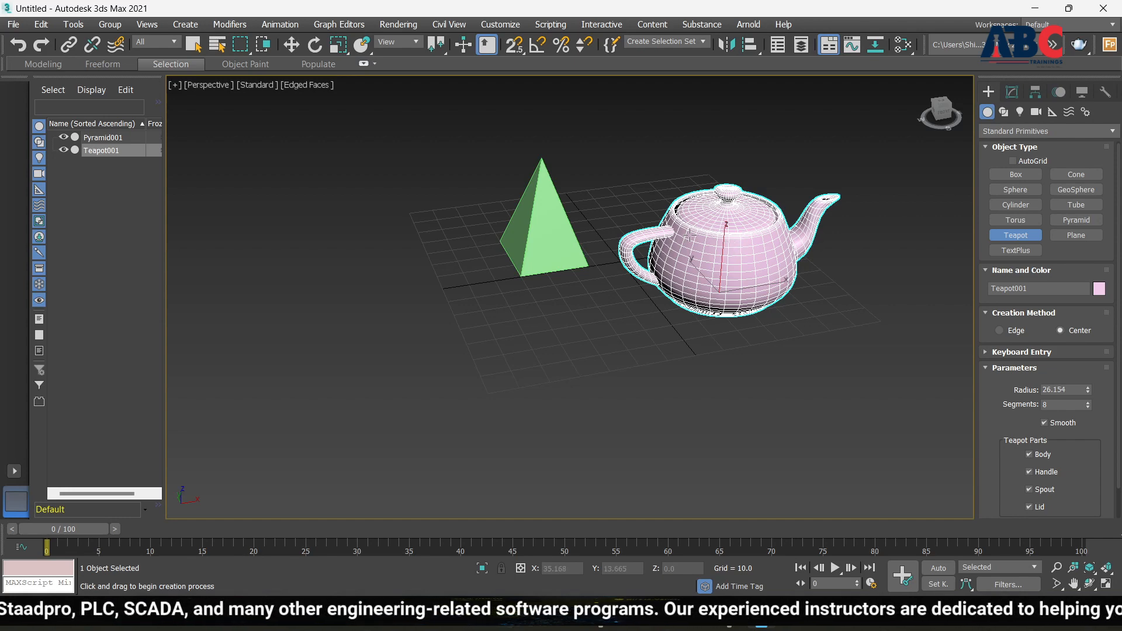
Turn off Edged Faces with F4 for smooth shading and orbit around the teapot
key(F4)
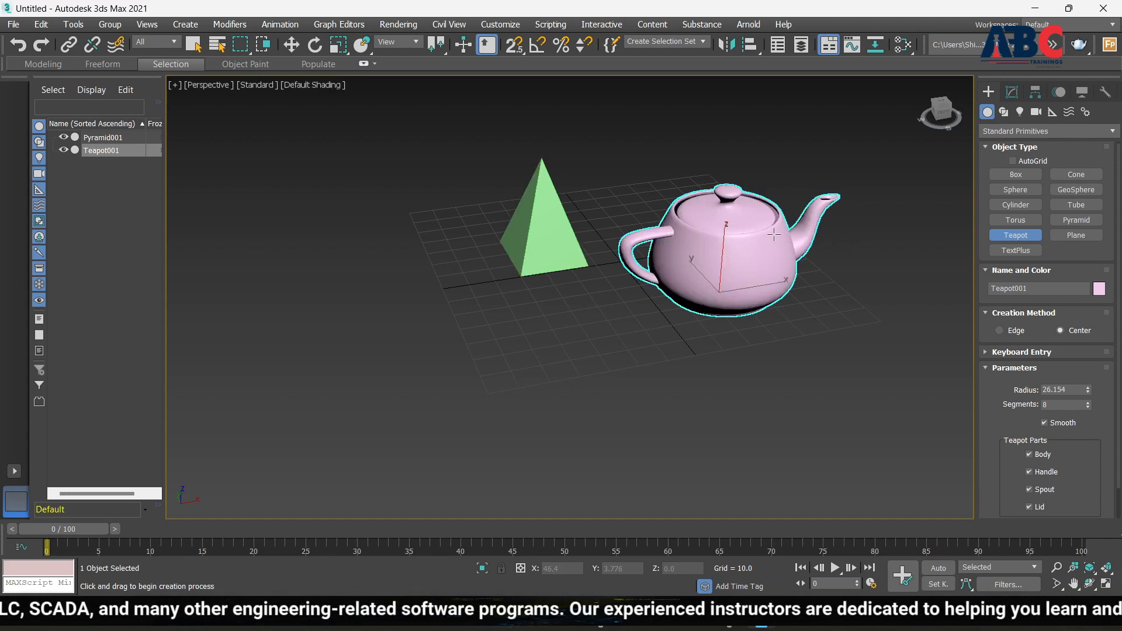
scroll(725, 239, up, 5)
scroll(605, 259, down, 3)
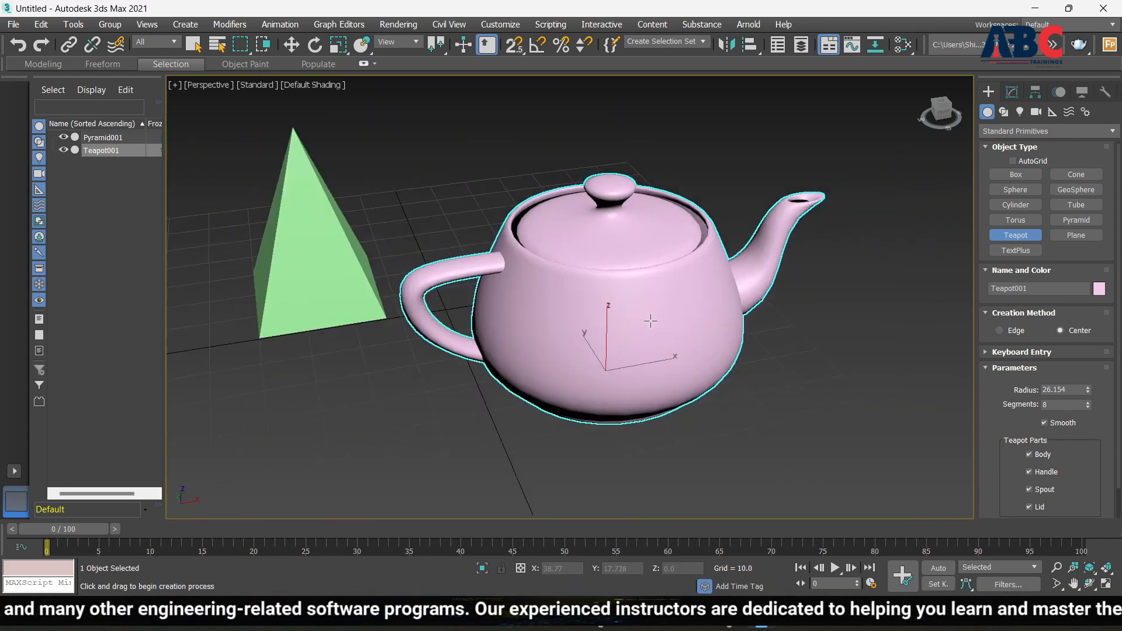
alt+middle_drag(675, 294, 649, 319)
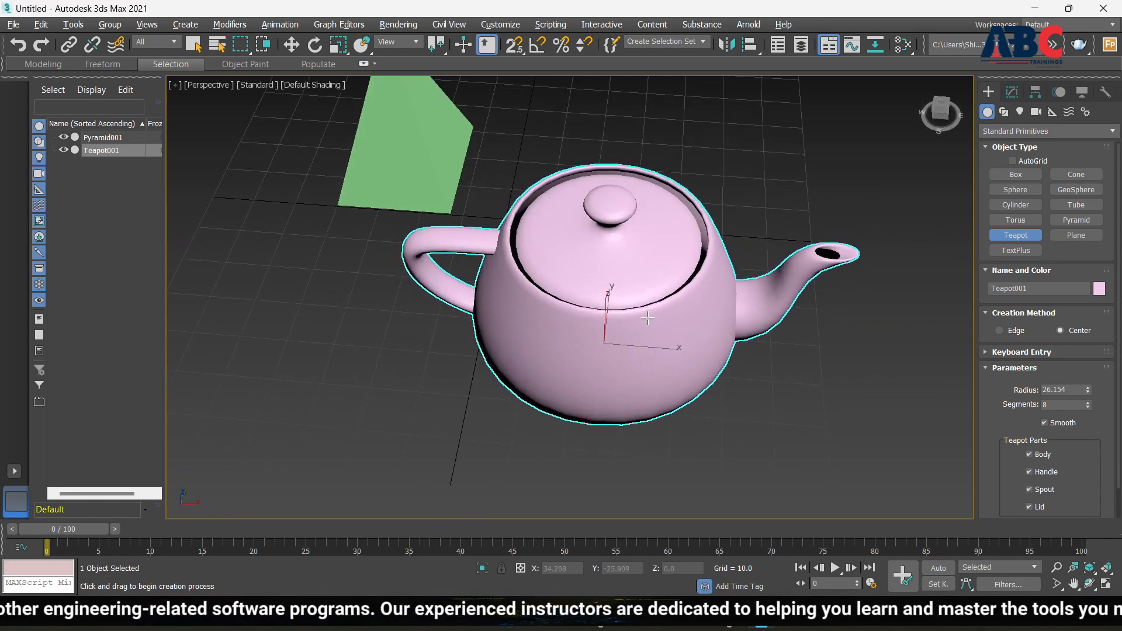
scroll(558, 242, up, 5)
scroll(559, 242, down, 5)
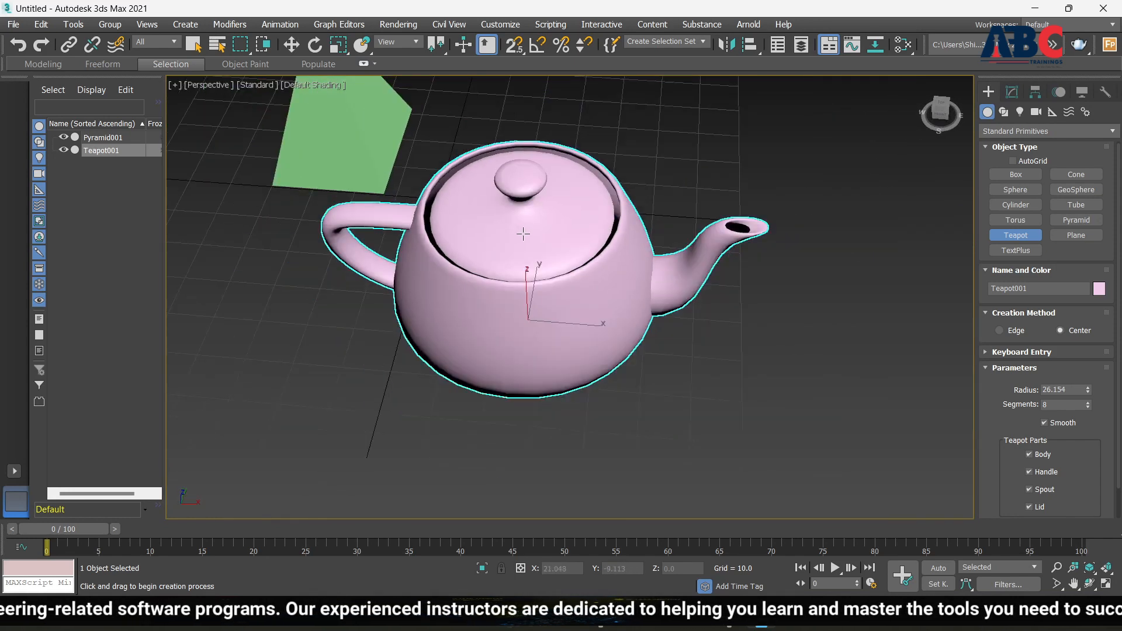
scroll(538, 230, up, 2)
scroll(539, 230, down, 2)
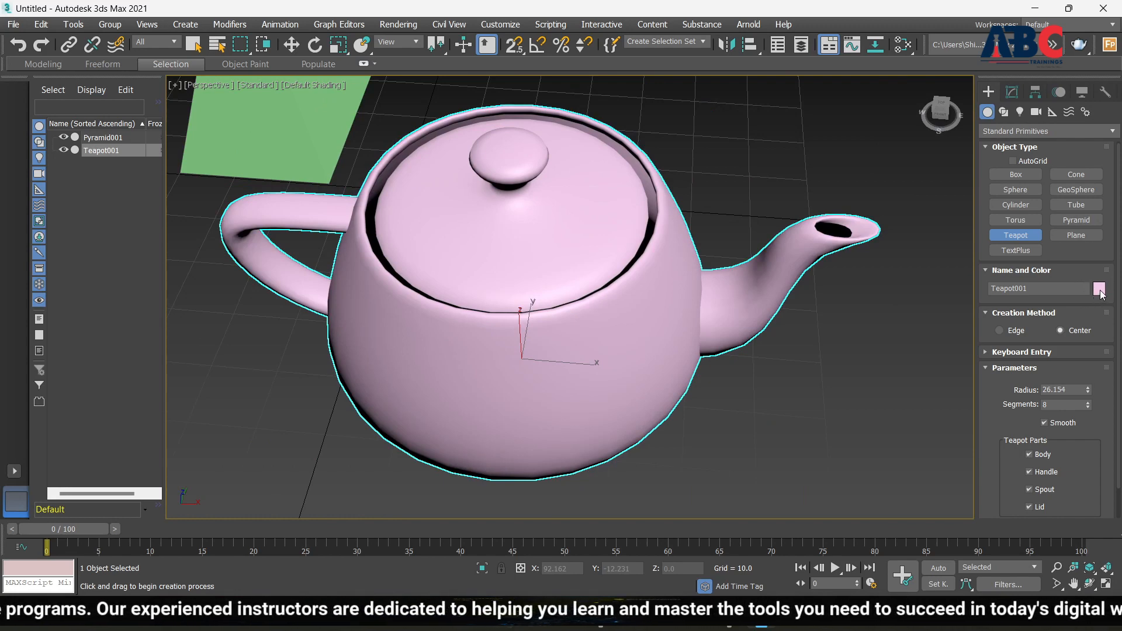
Change the teapot's object colour to cyan
click(1099, 290)
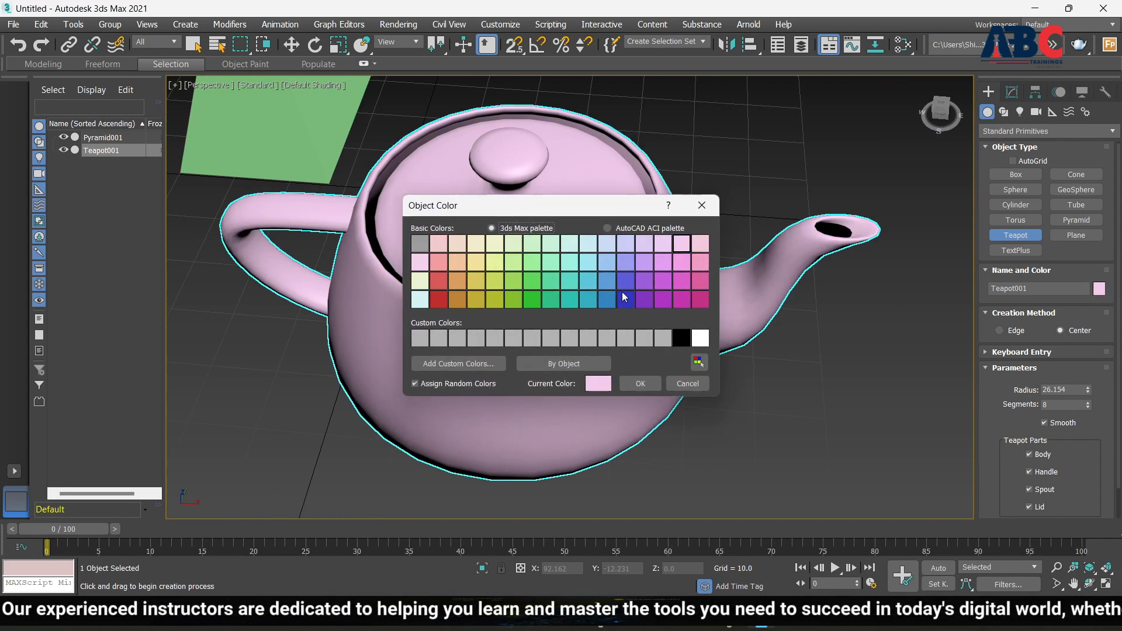
click(590, 281)
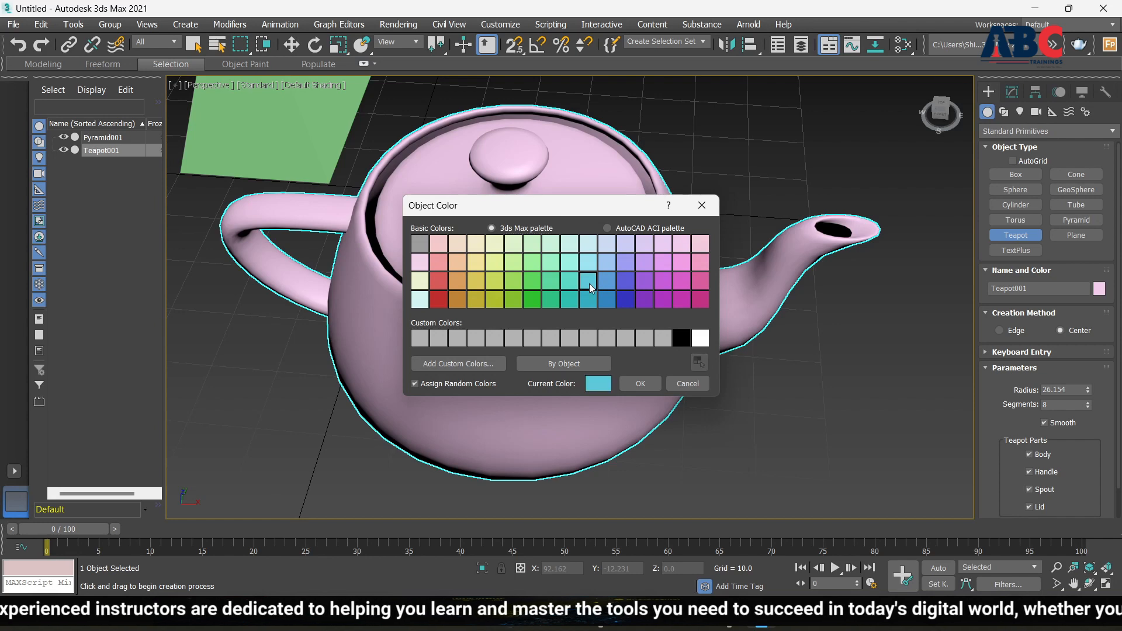
click(641, 383)
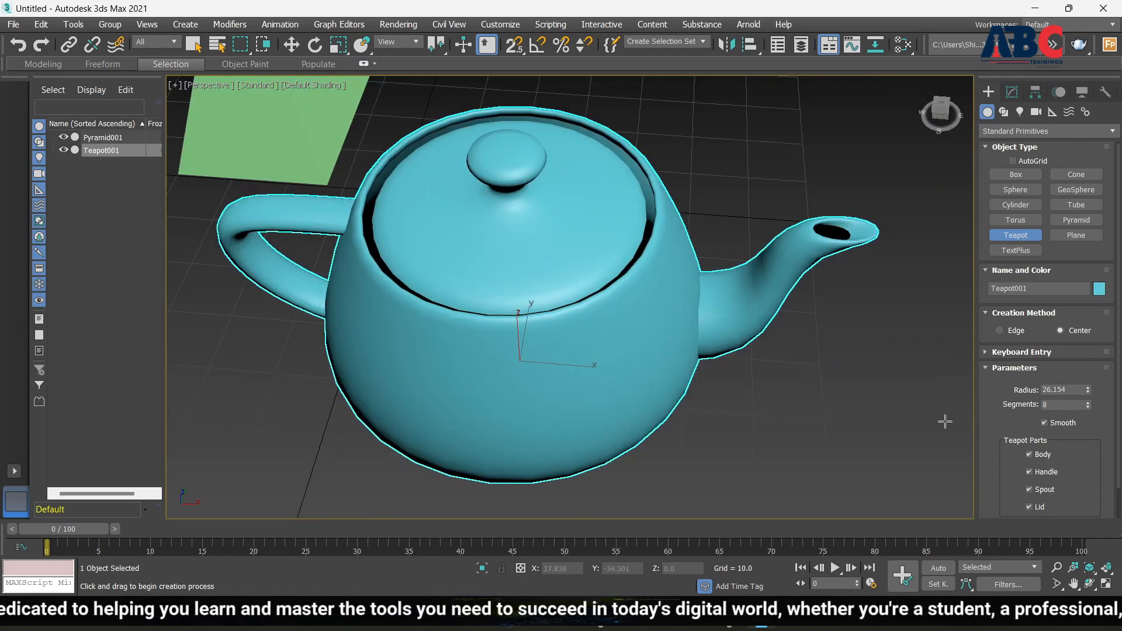
scroll(1013, 451, down, 2)
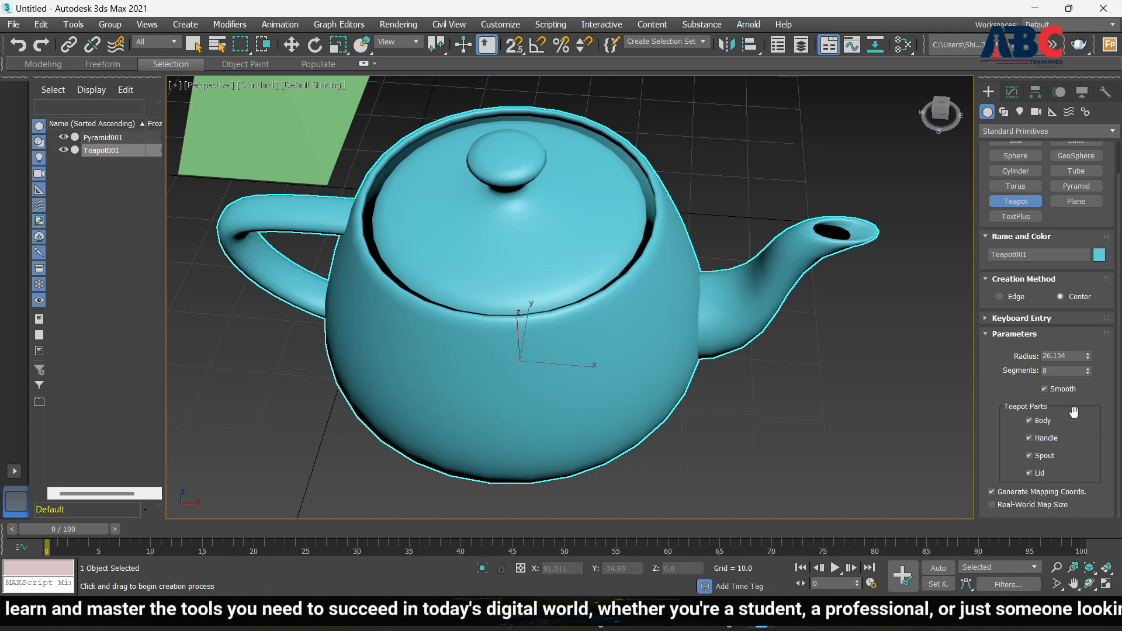
Toggle the teapot's Body, Handle and Spout parts off and on, ending with spout and handle removed
click(1030, 421)
click(1029, 420)
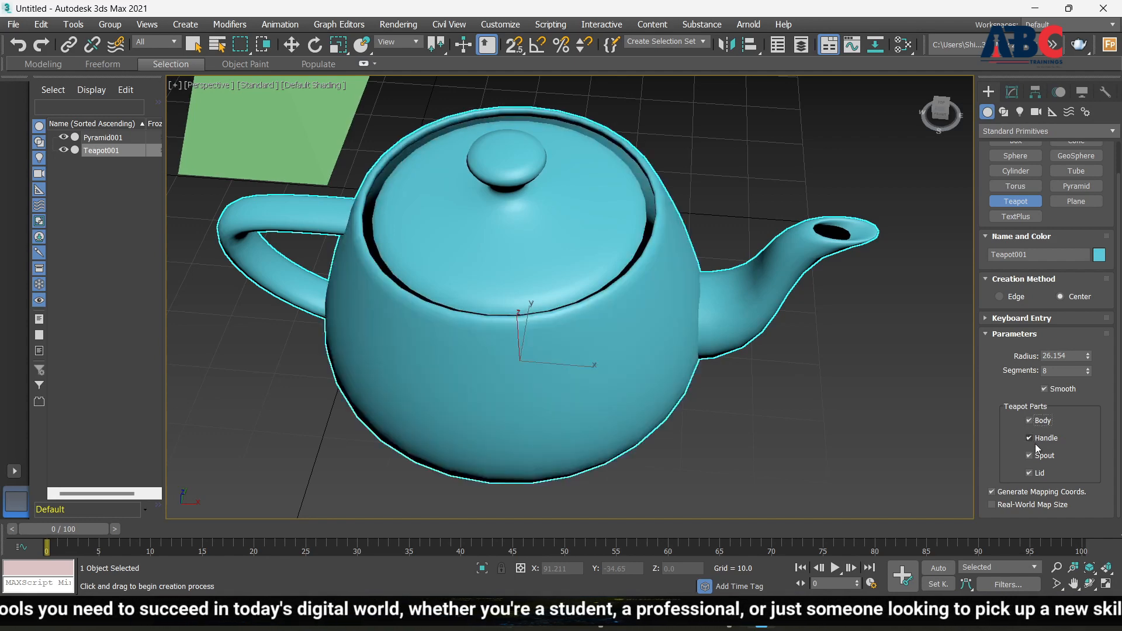
click(1030, 440)
click(1030, 440)
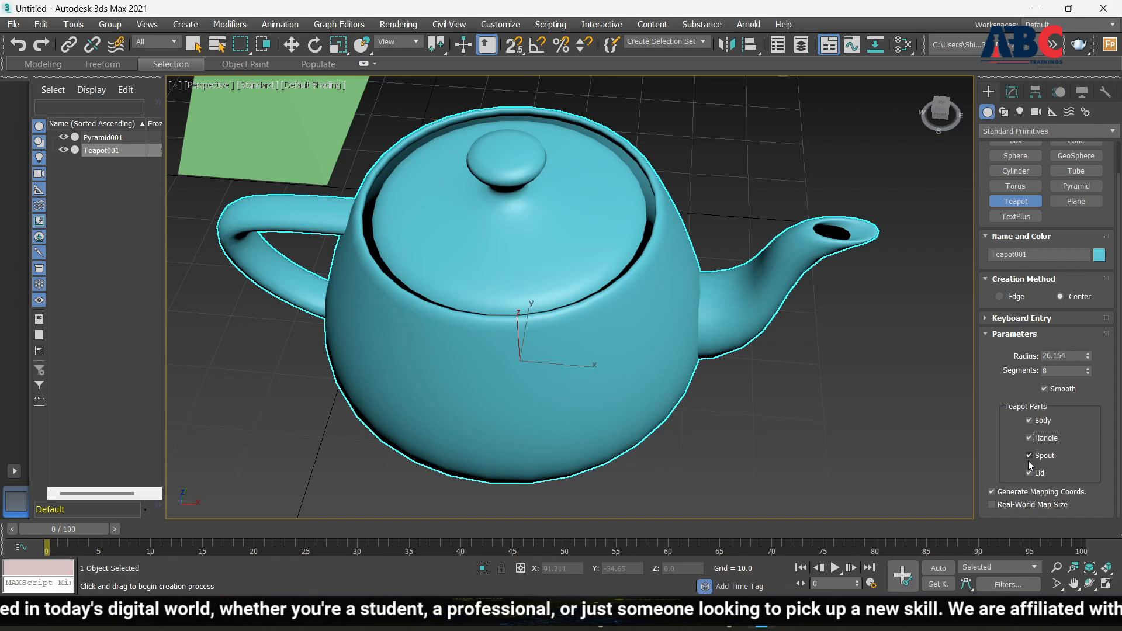
click(1030, 457)
click(1030, 457)
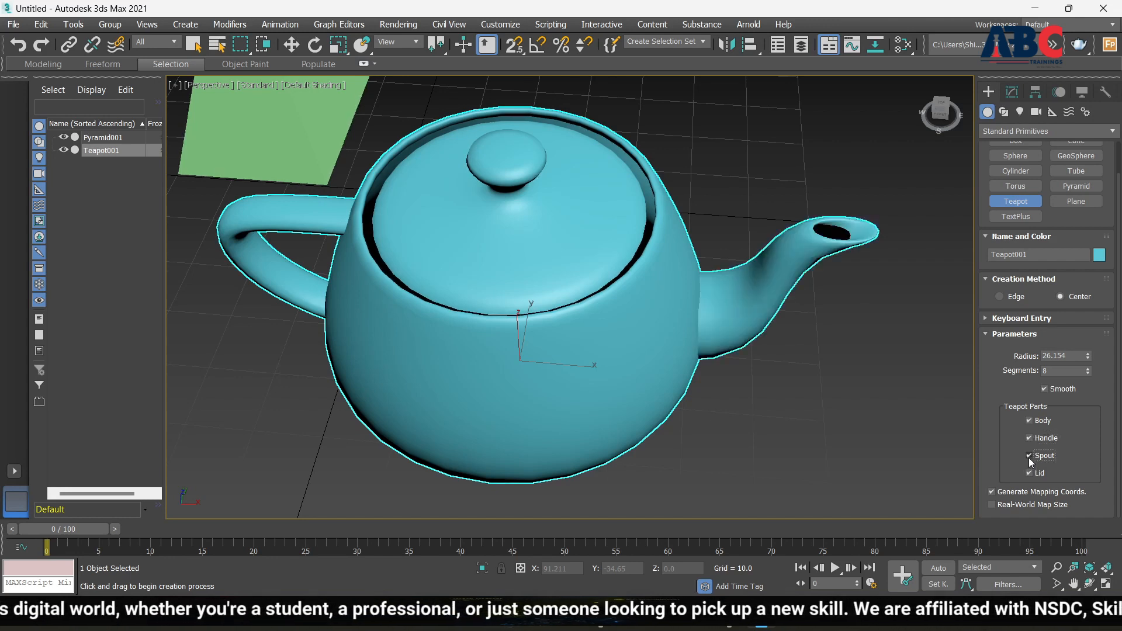
click(1030, 456)
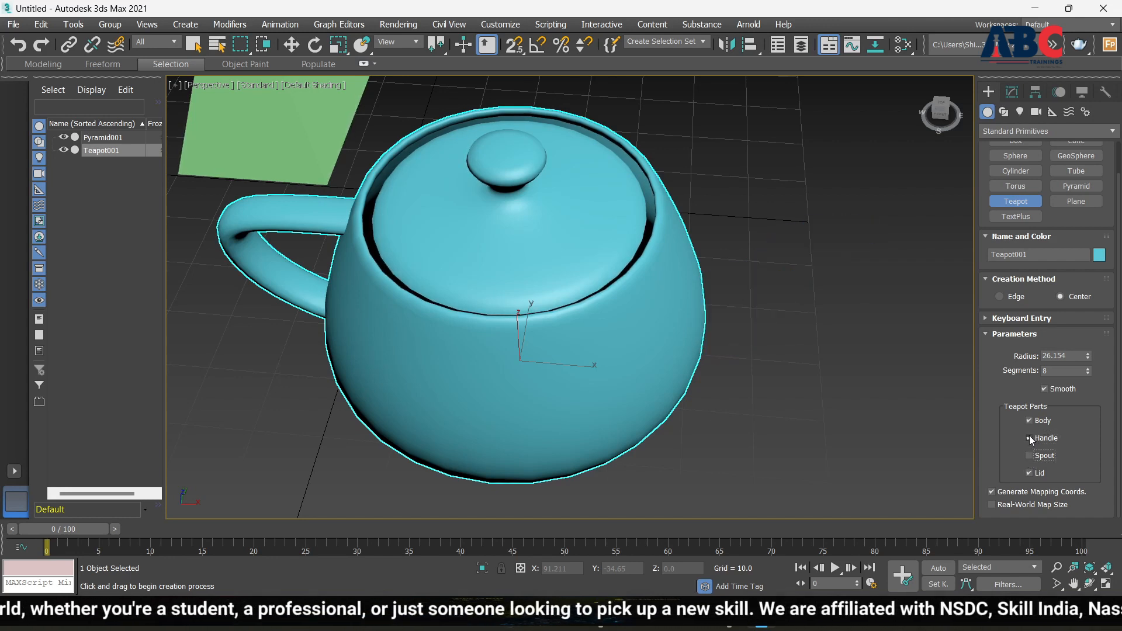
click(1030, 439)
Restore the teapot's handle and spout, then switch to Select and Move with W
alt+middle_drag(654, 357, 938, 390)
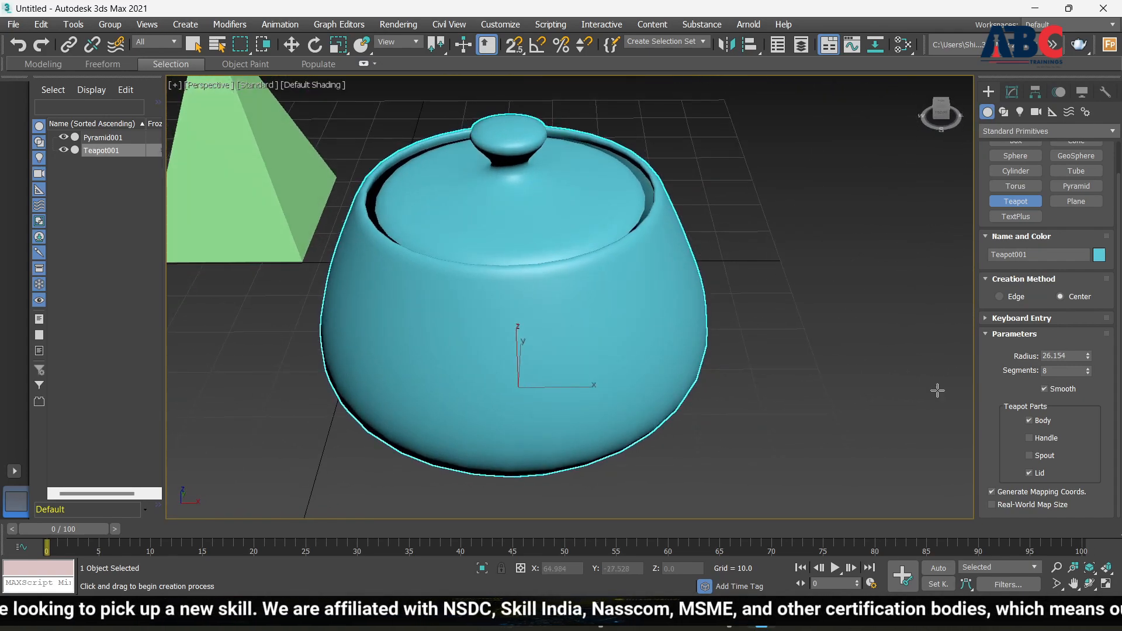
click(1030, 437)
click(1029, 455)
scroll(789, 388, down, 4)
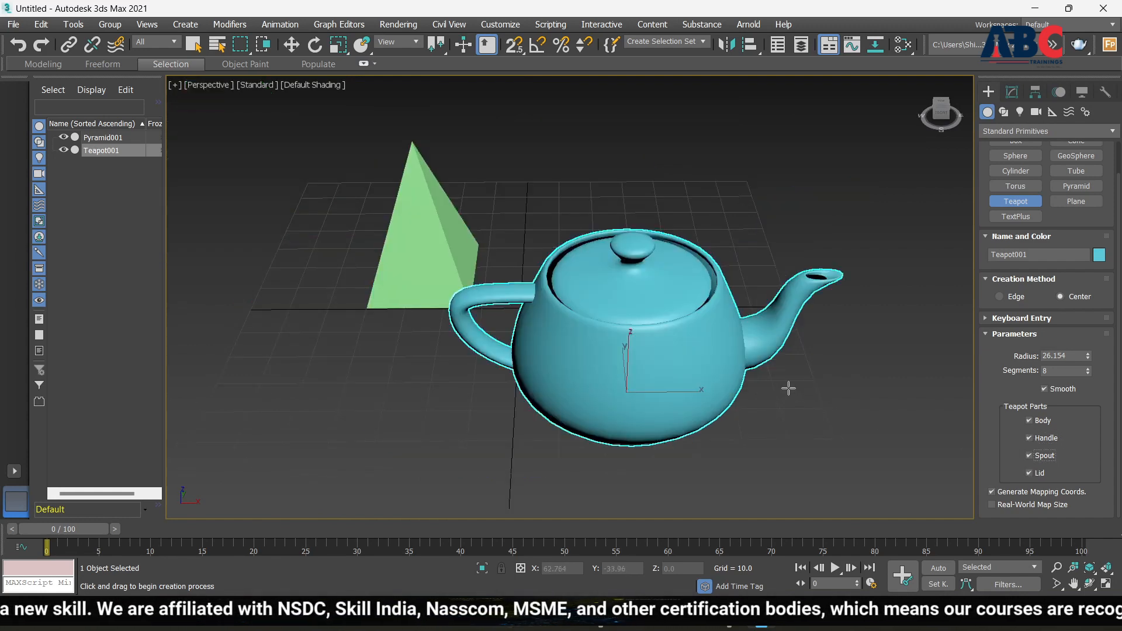
scroll(783, 385, up, 5)
scroll(780, 383, down, 3)
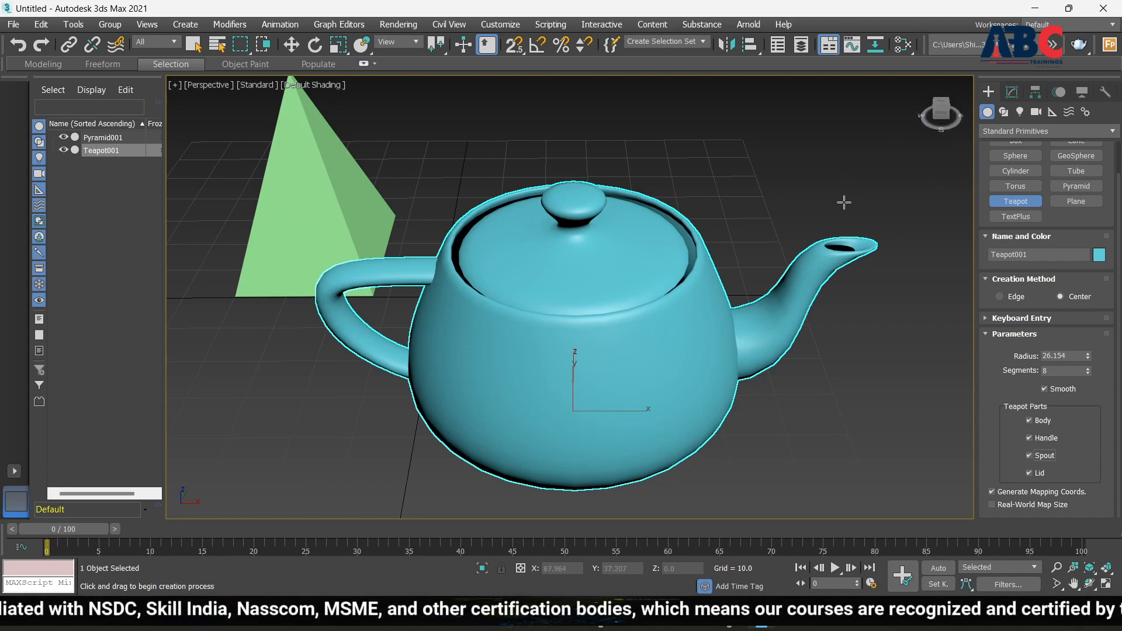
key(w)
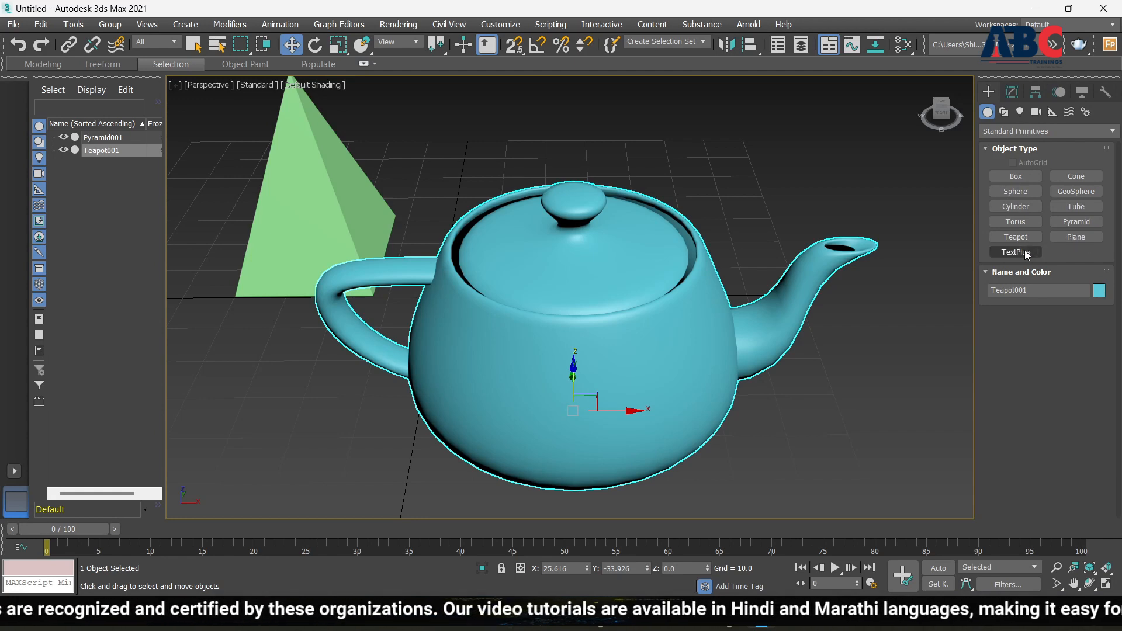
Draw a TextPlus region above the teapot and replace its wording with a name beginning 'ER.'
scroll(405, 334, down, 5)
scroll(678, 344, down, 5)
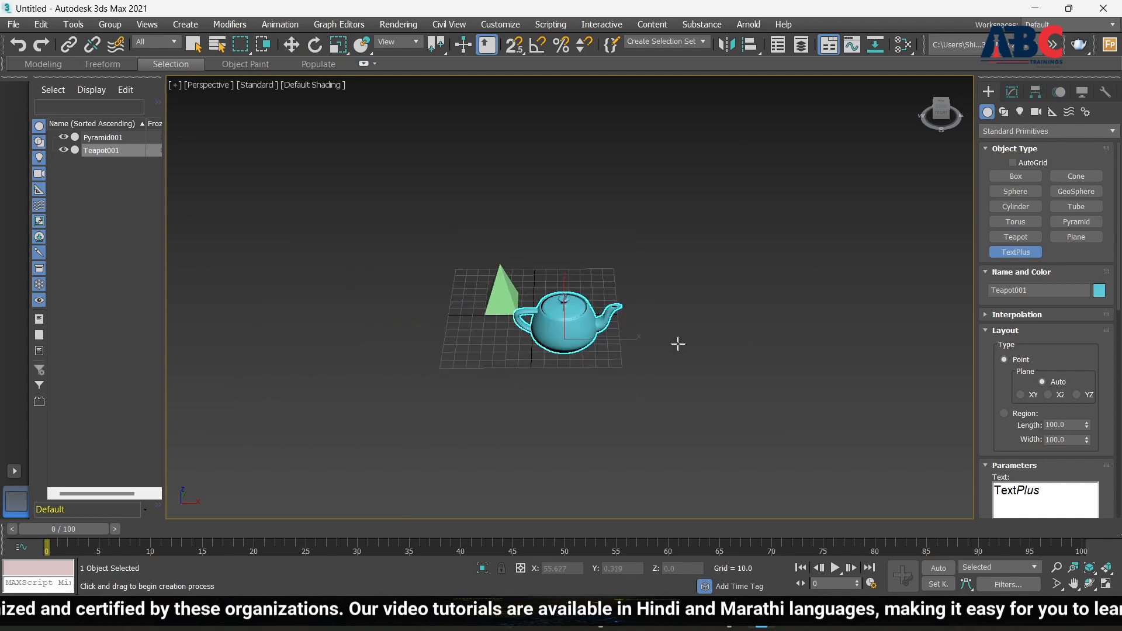
scroll(678, 345, up, 4)
scroll(678, 346, down, 2)
scroll(394, 276, up, 4)
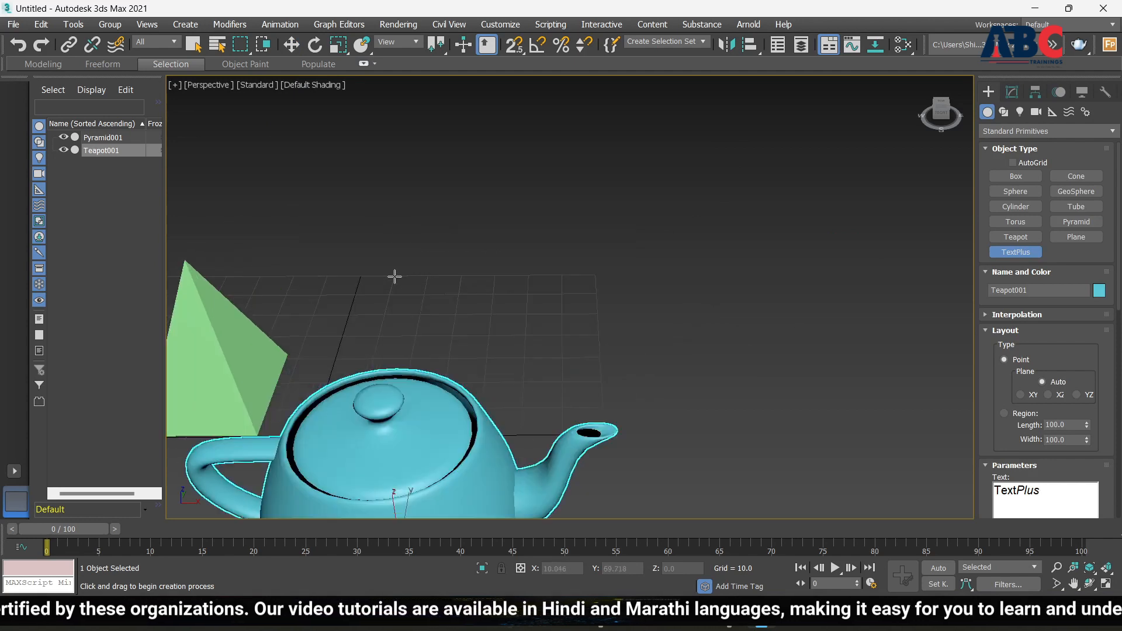
drag(461, 240, 874, 319)
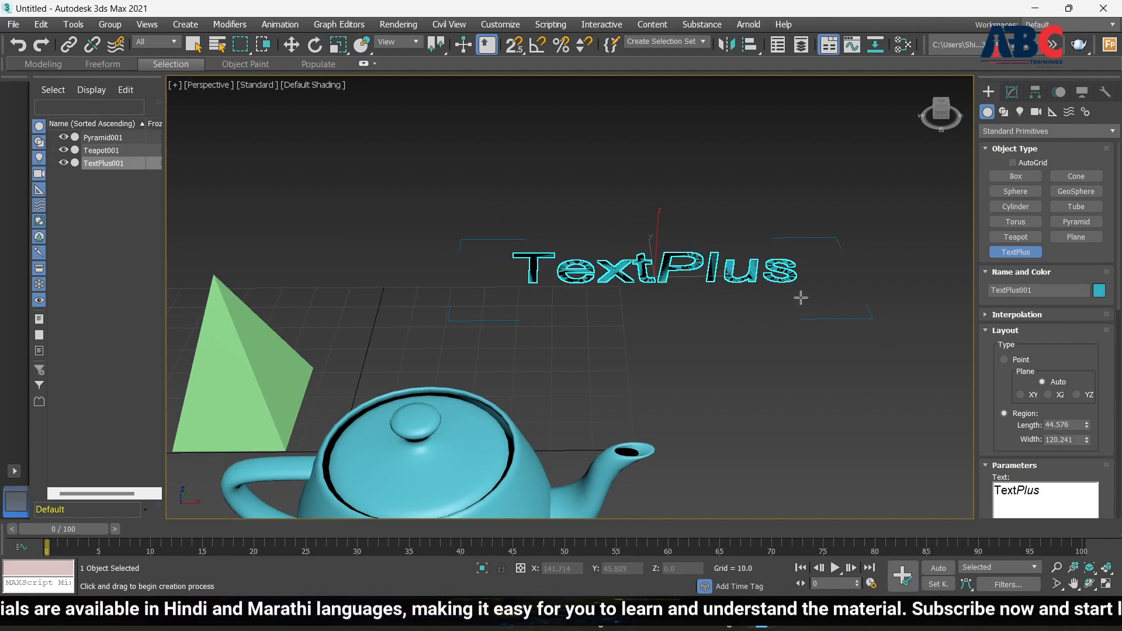
scroll(783, 297, up, 2)
scroll(529, 283, down, 2)
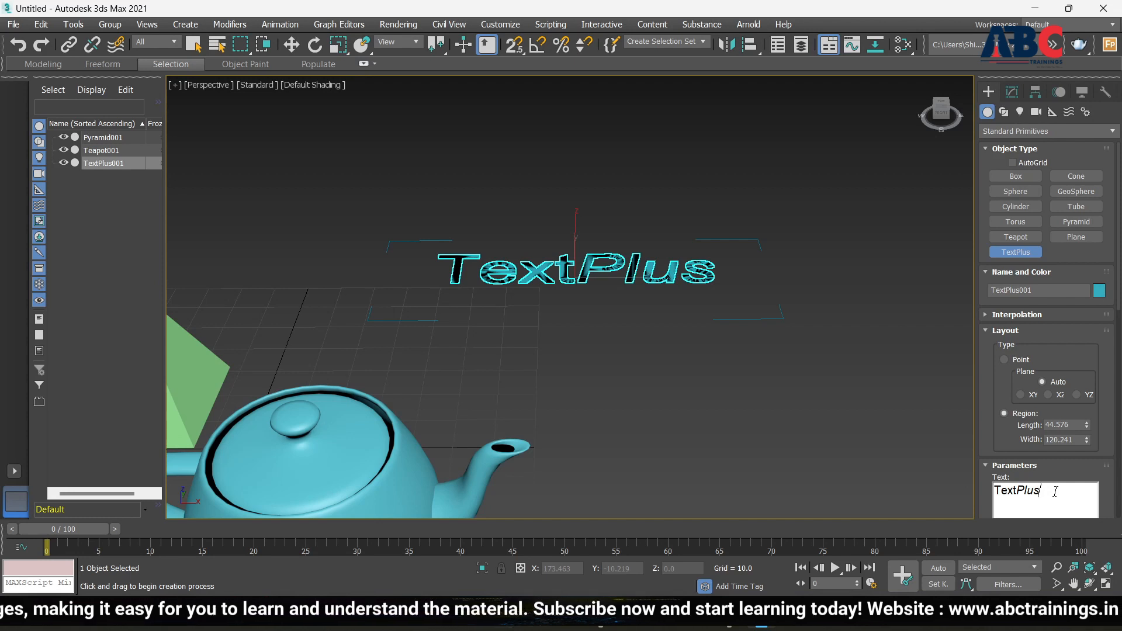
key(BackSpace)
key(BackSpace)
key(BackSpace)
key(BackSpace)
key(BackSpace)
key(BackSpace)
key(BackSpace)
key(BackSpace)
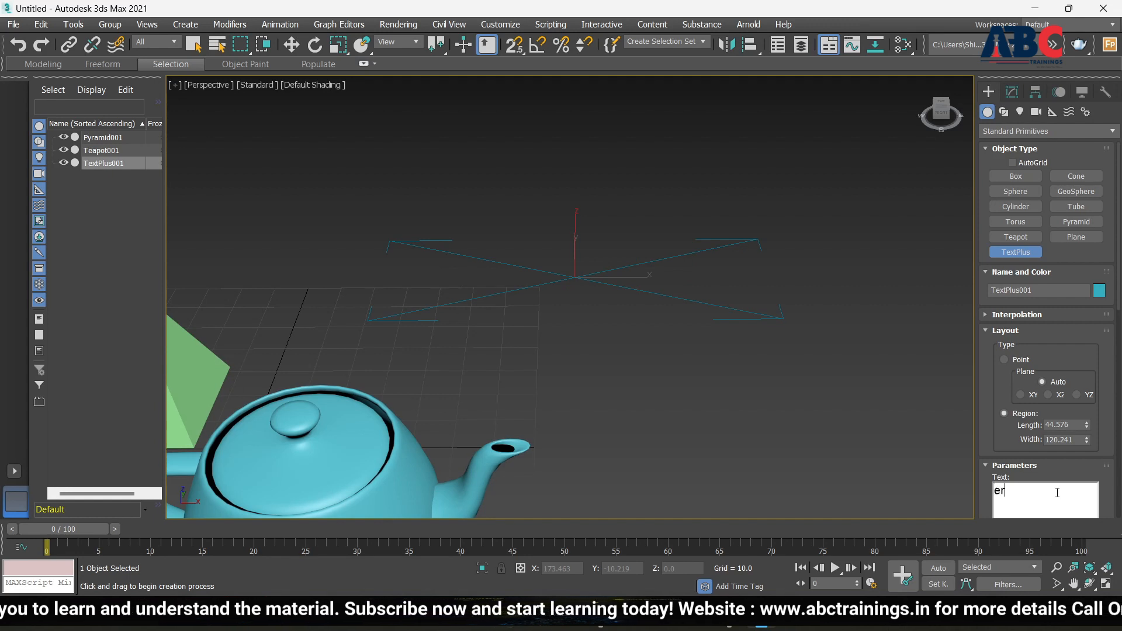
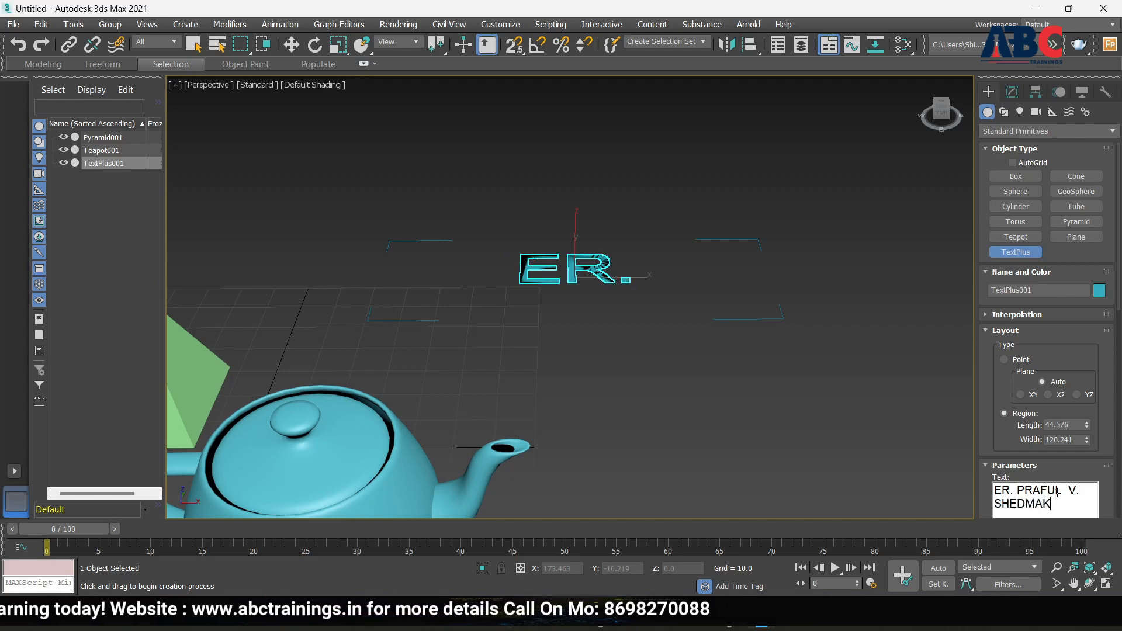
Place two more text objects, delete the stray TextPlus003, and reselect the ER. text
click(811, 445)
scroll(564, 368, down, 2)
scroll(589, 328, up, 4)
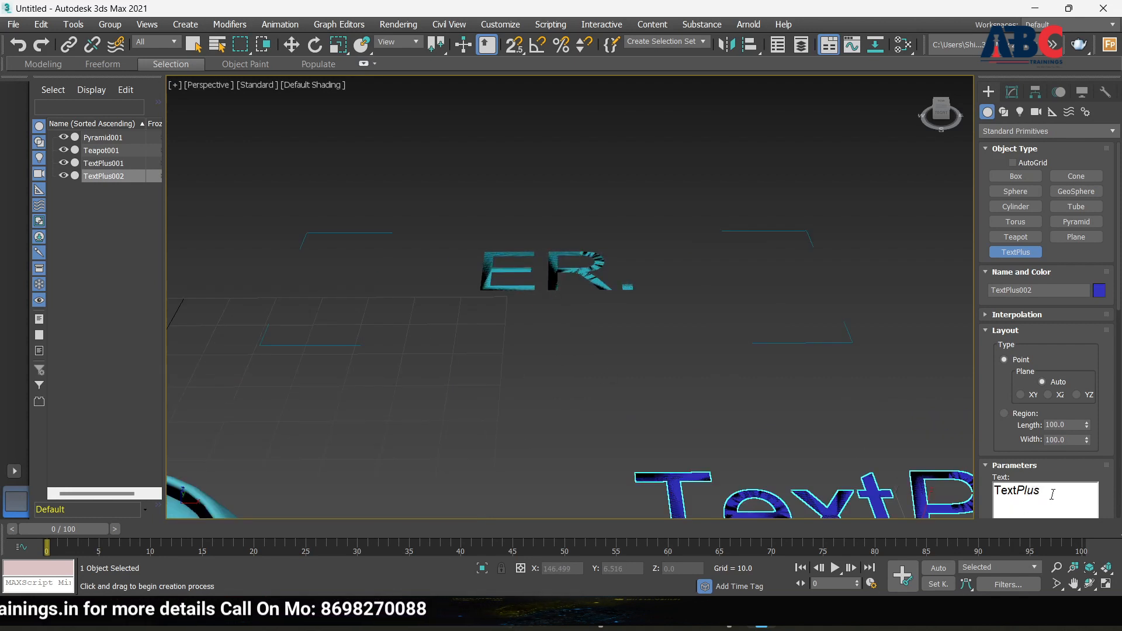
click(567, 270)
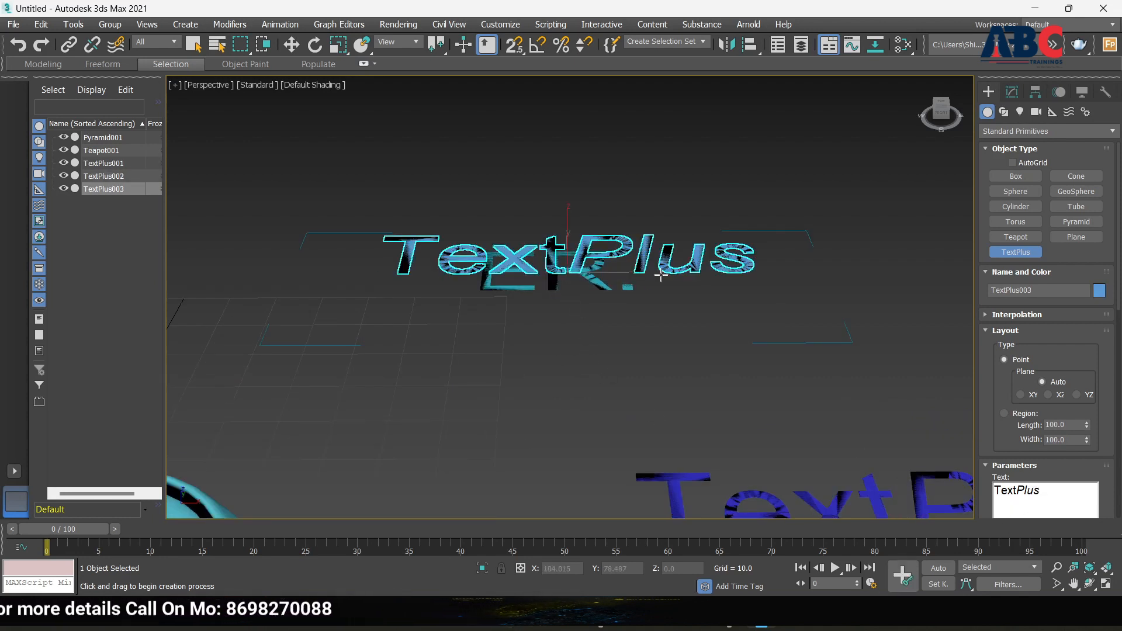
key(w)
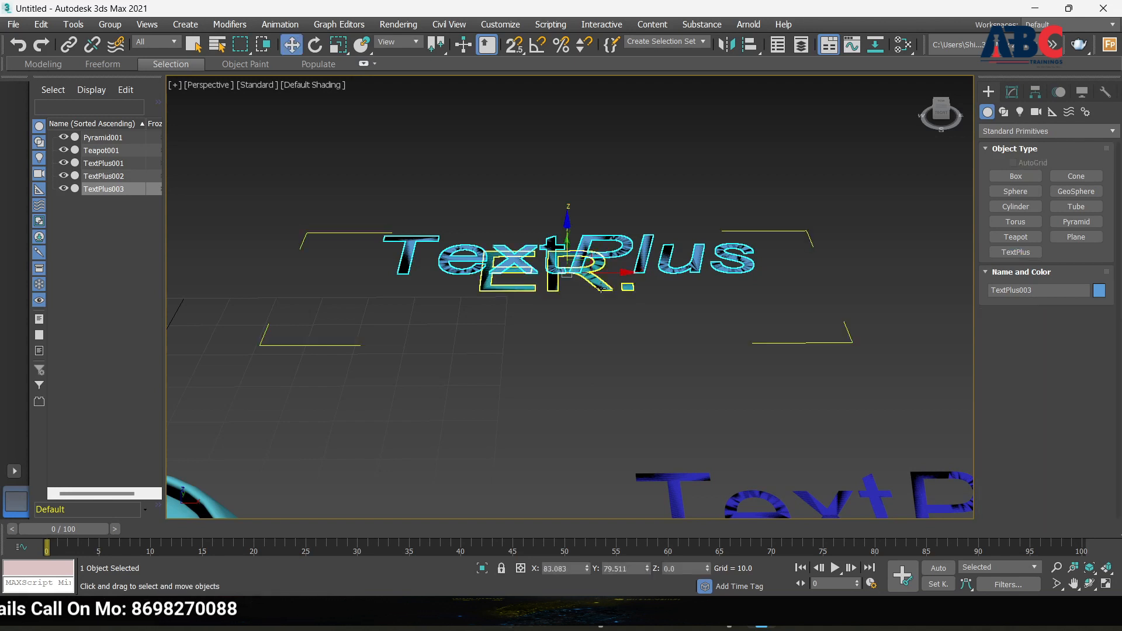
key(Delete)
click(550, 264)
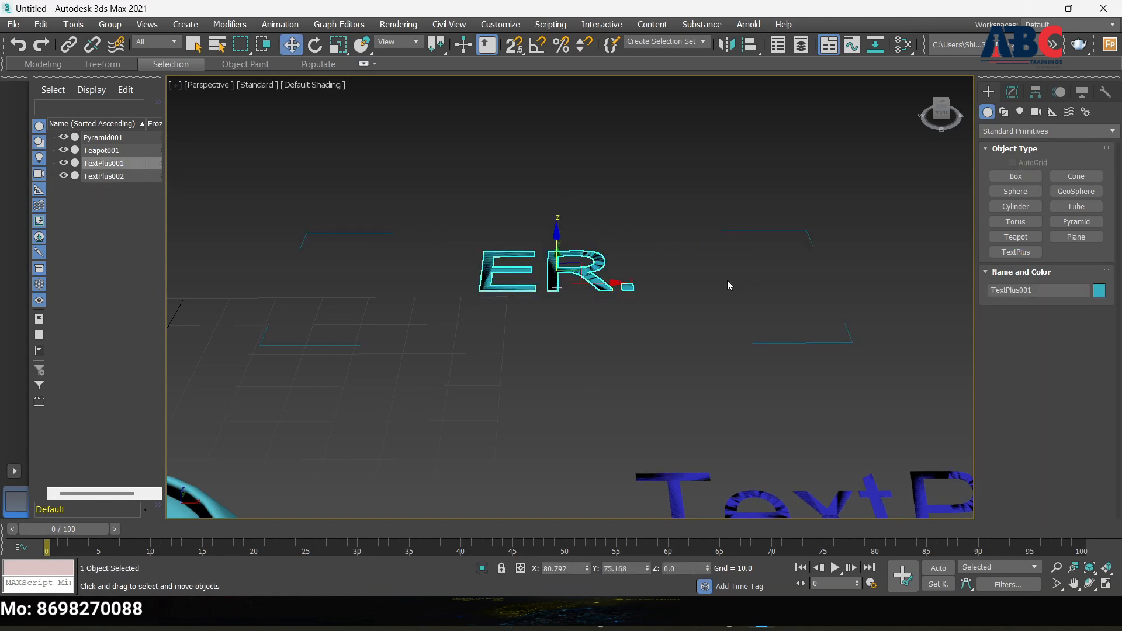
In the ER. text's Modify panel, use Set Value as Text to add Value2
click(1013, 91)
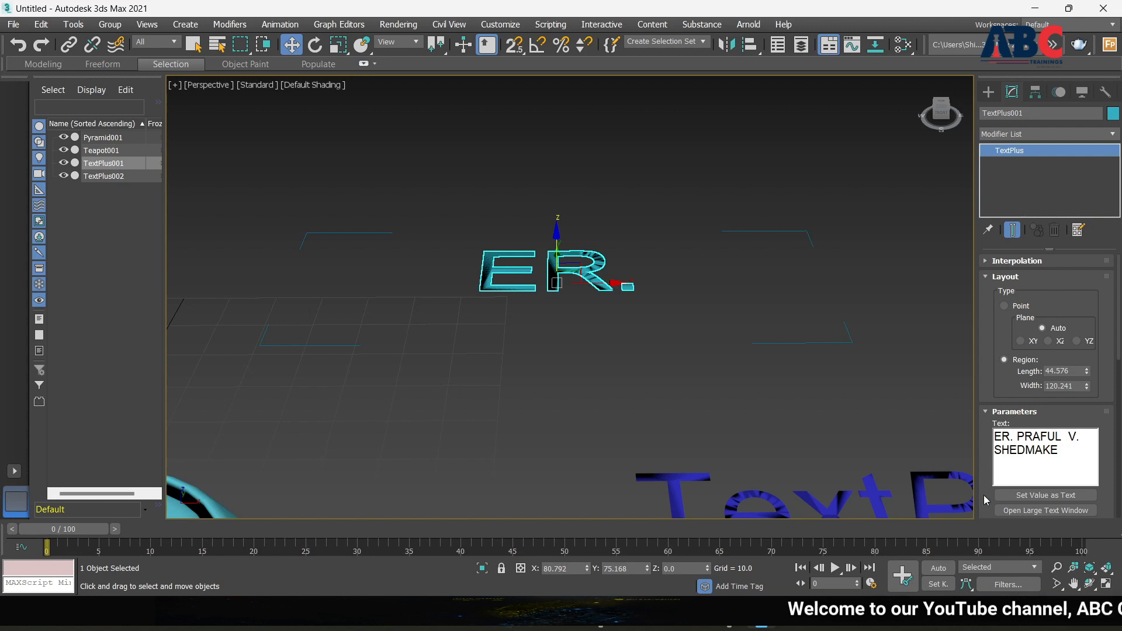
click(1035, 496)
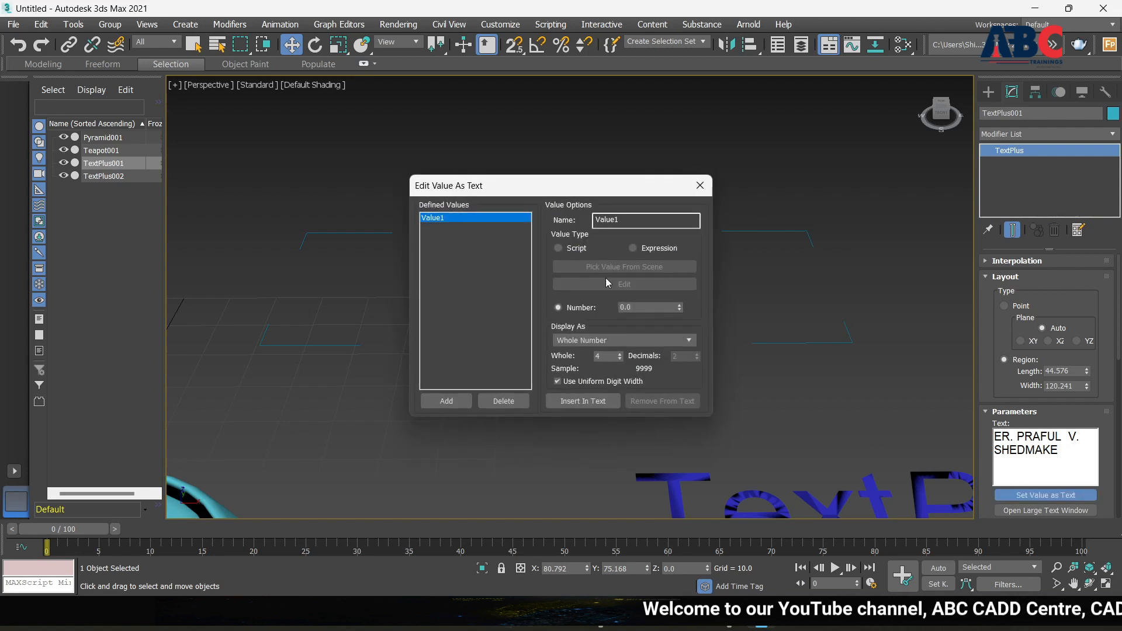
click(454, 405)
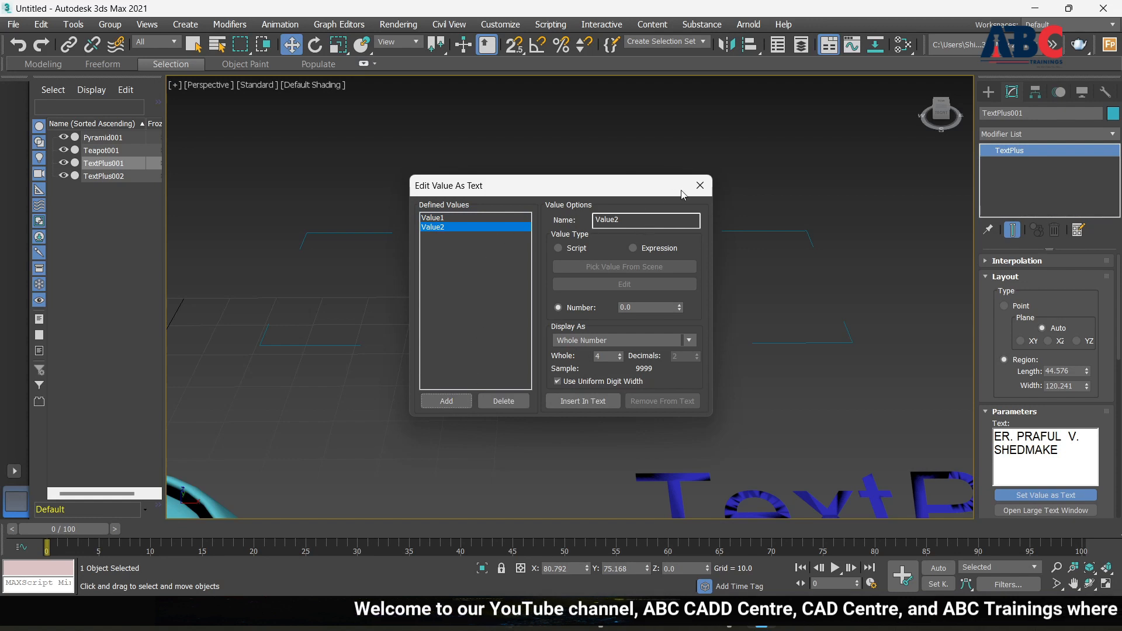
click(699, 186)
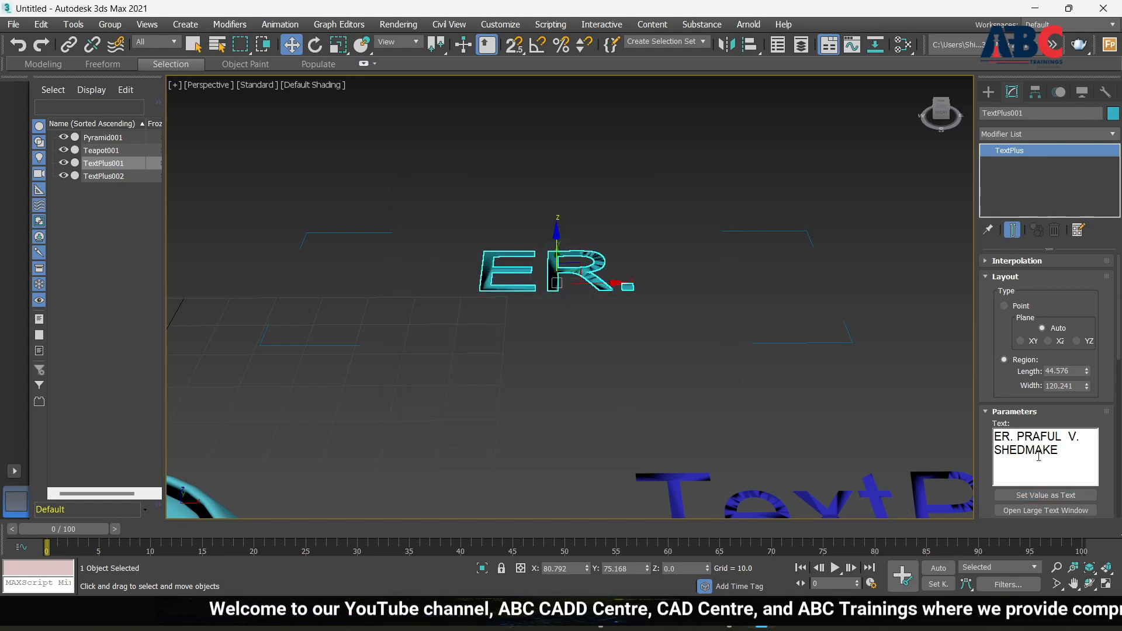
Open and close the Large Text Window, then reselect the ER. text object
scroll(1041, 504, down, 1)
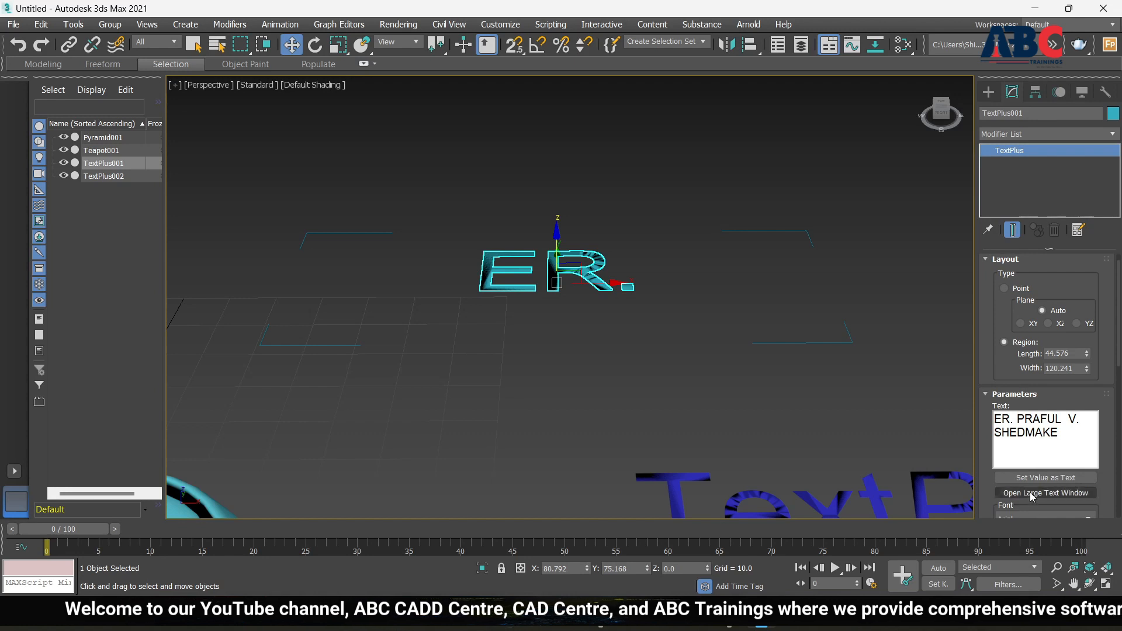
click(1033, 495)
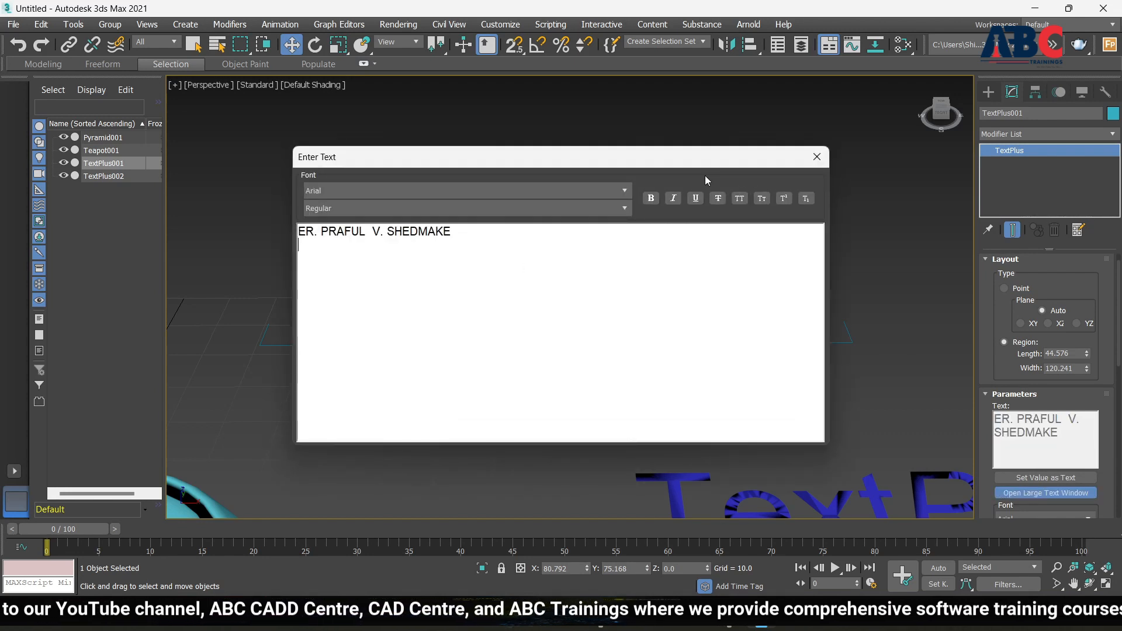
click(818, 157)
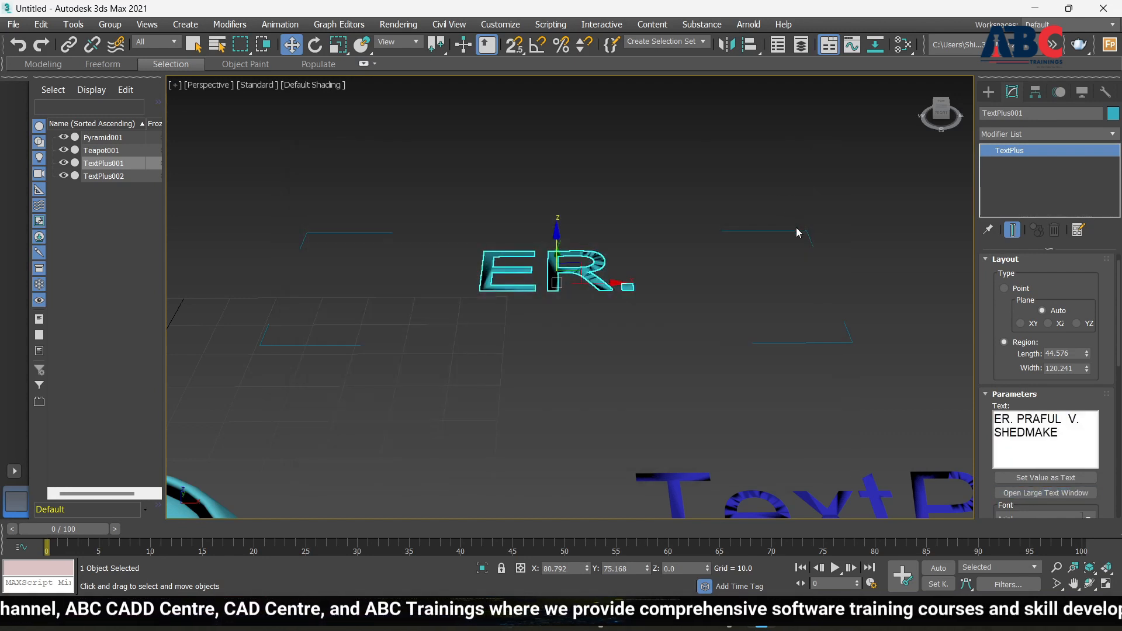
click(794, 257)
click(771, 345)
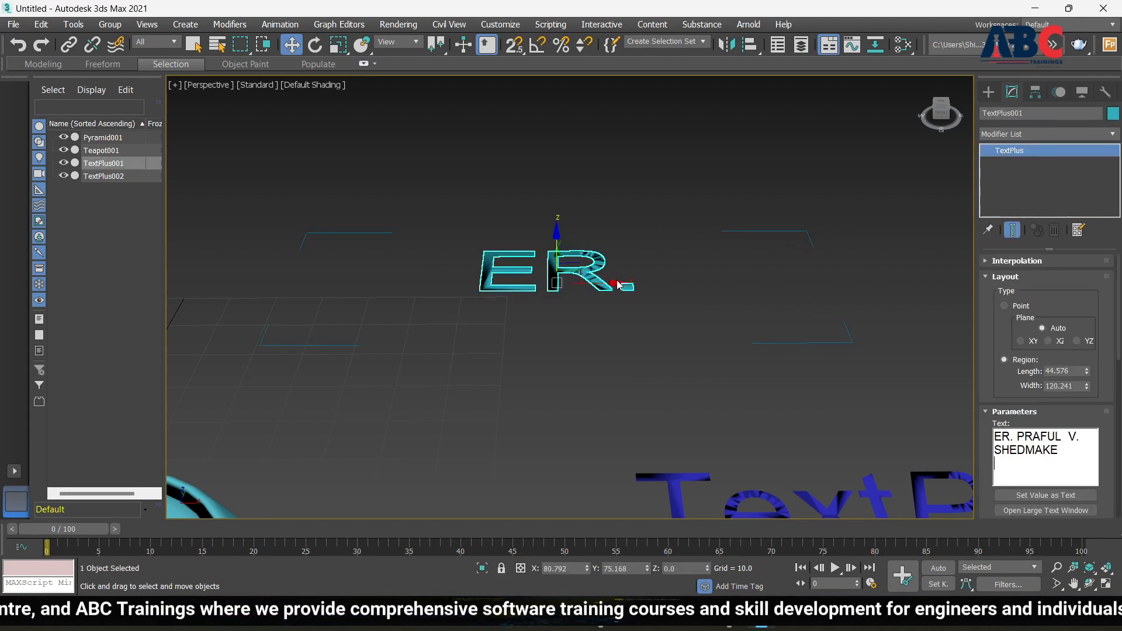
drag(672, 282, 617, 286)
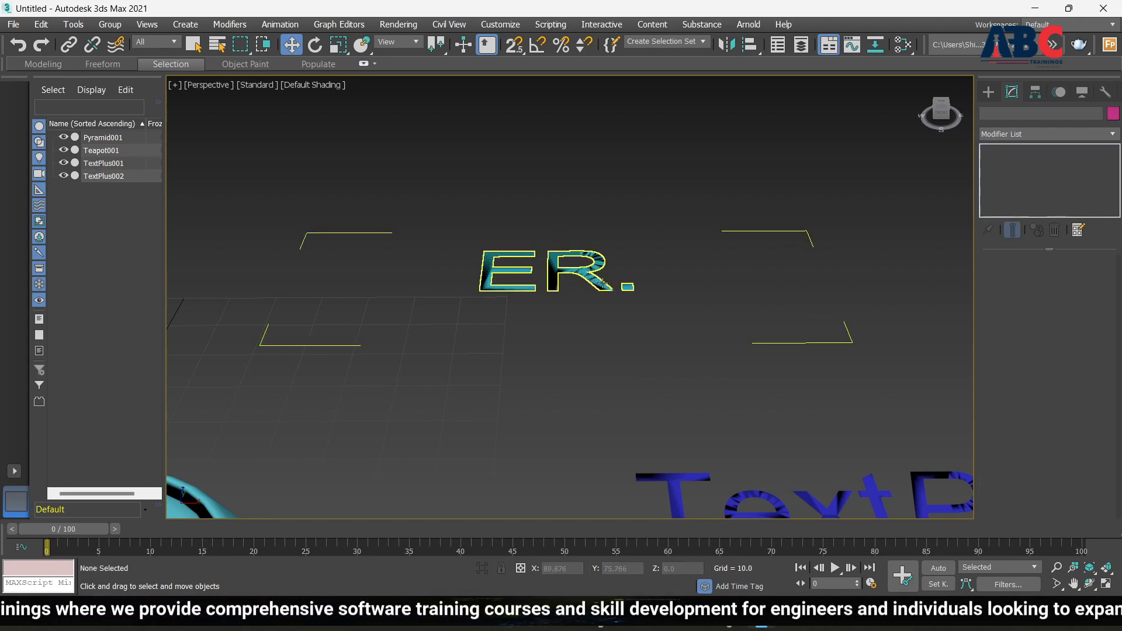
Clear TextPlus001's Text field and retype it so it reads 'ER. P'
click(627, 287)
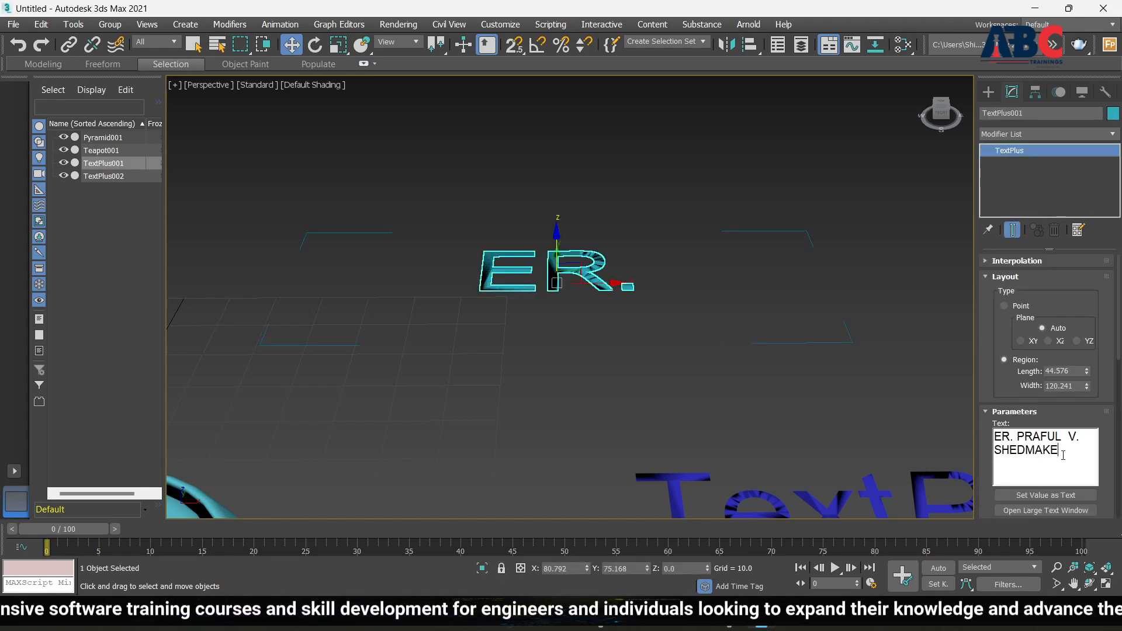
key(BackSpace)
key(BackSpace)
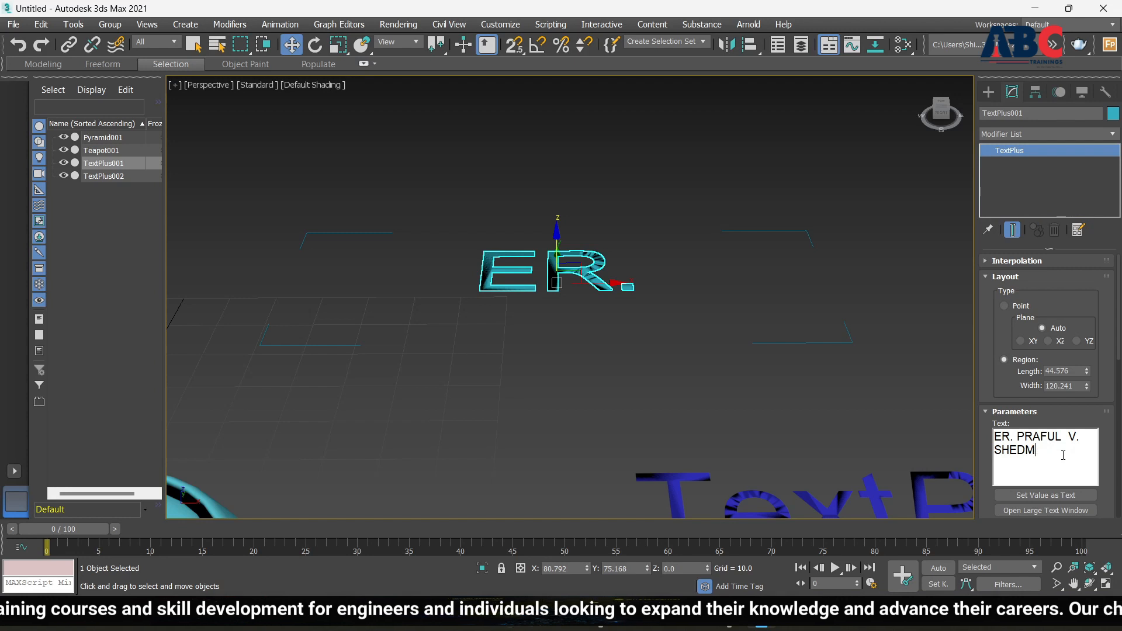
key(BackSpace)
key(BackSpace)
key(BackSpace)
key(BackSpace)
key(BackSpace)
key(BackSpace)
key(BackSpace)
key(BackSpace)
key(BackSpace)
key(BackSpace)
key(BackSpace)
key(BackSpace)
key(BackSpace)
key(BackSpace)
key(BackSpace)
key(BackSpace)
key(BackSpace)
key(BackSpace)
key(BackSpace)
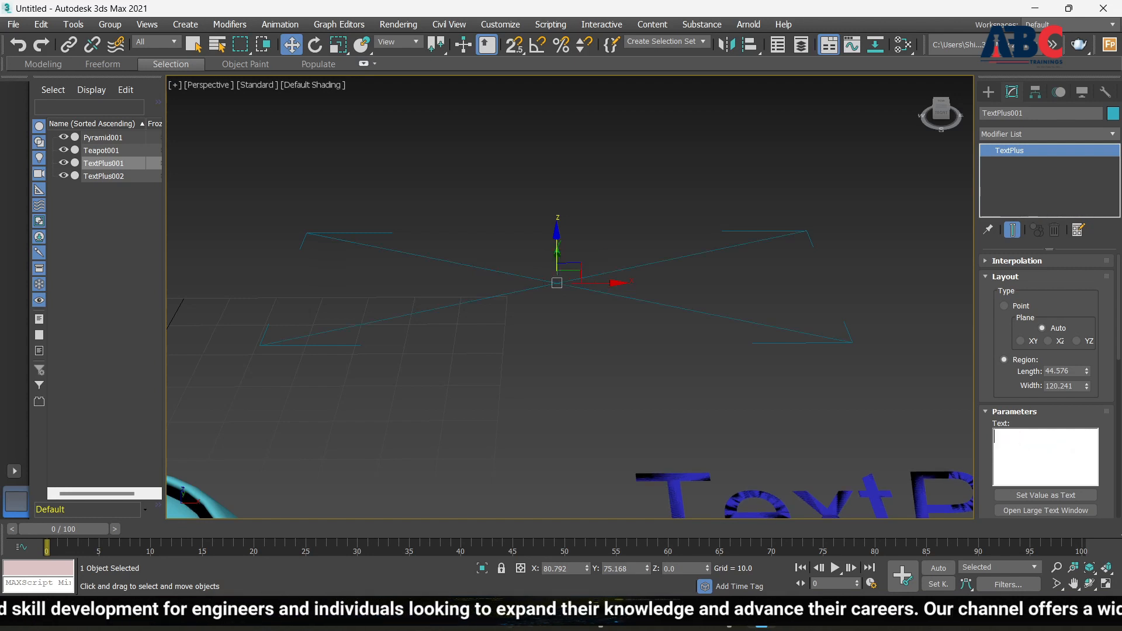
text(ER)
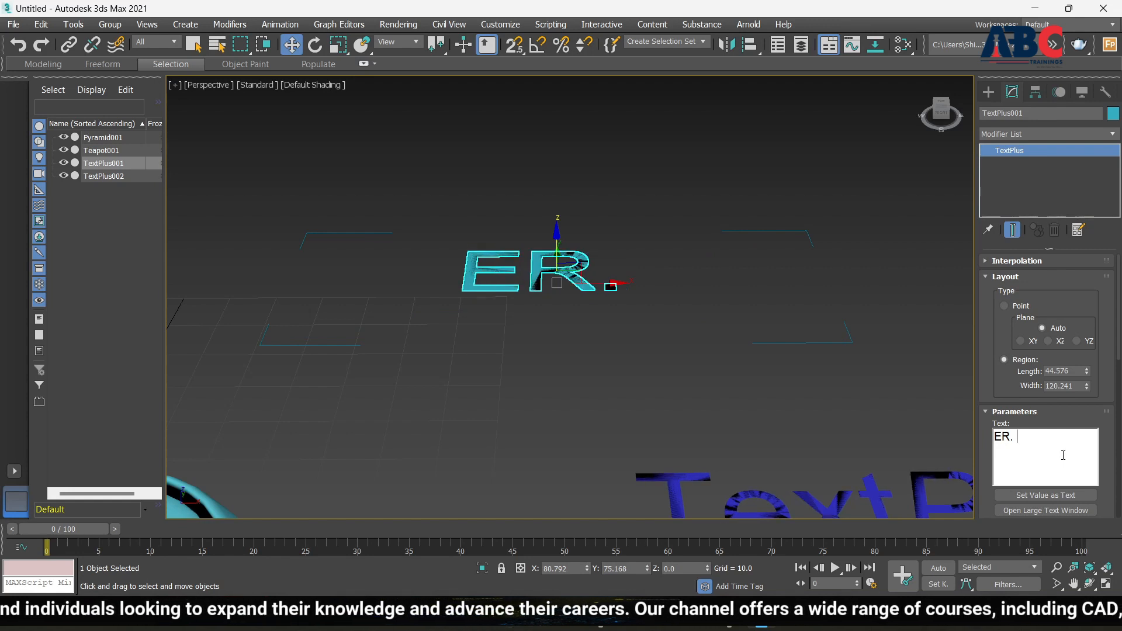
text(. PRAFUL)
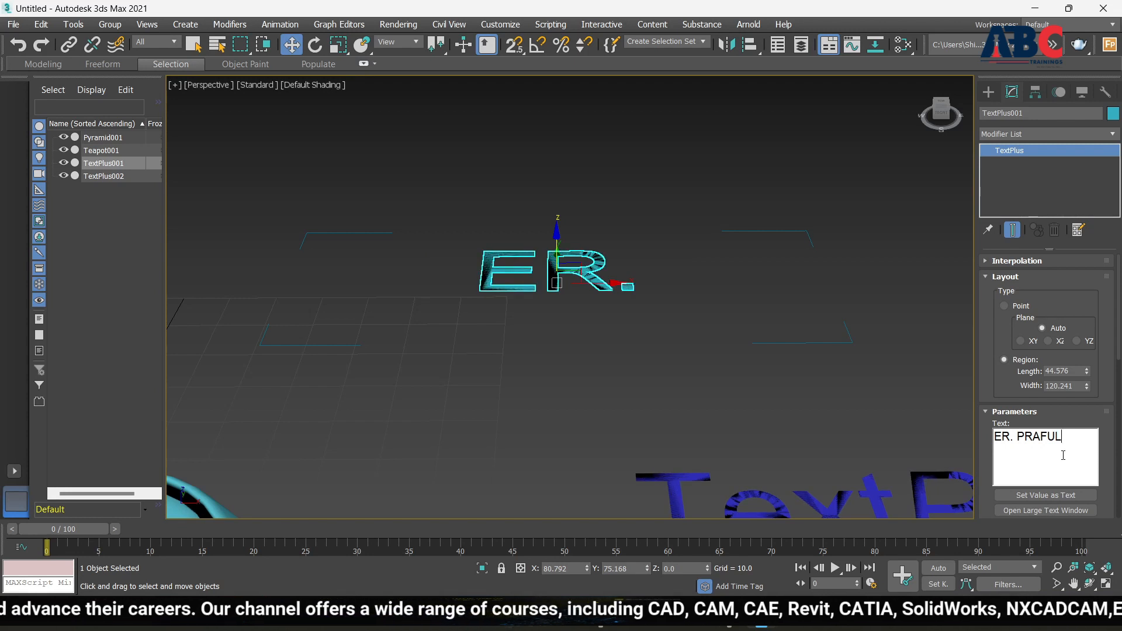
key(BackSpace)
key(BackSpace)
key(BackSpace)
key(BackSpace)
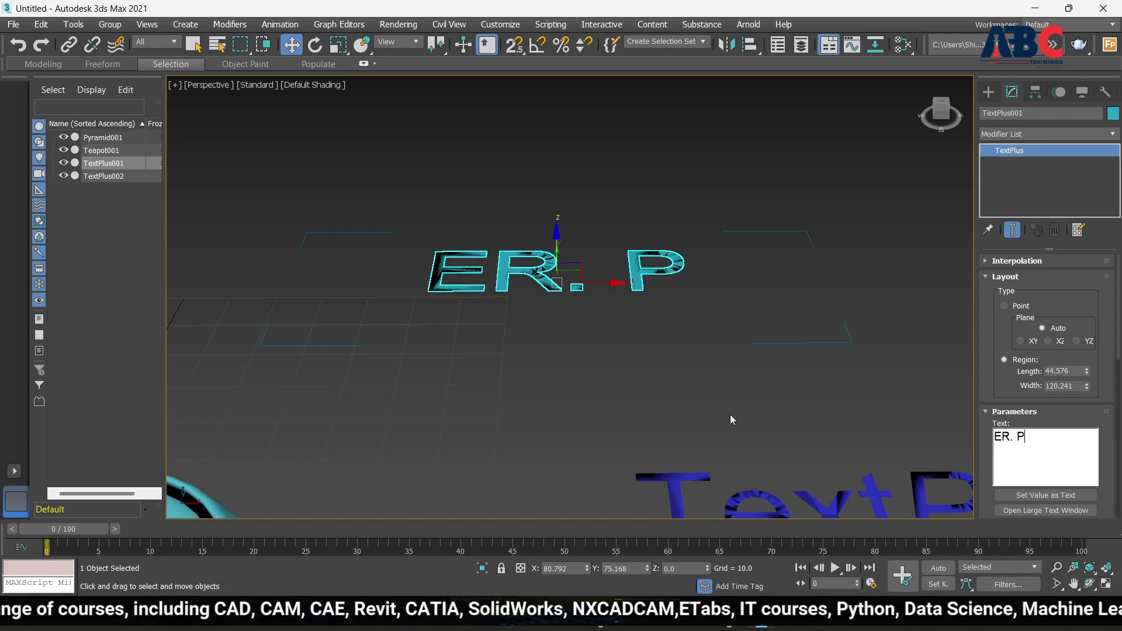
Reselect the ER. P text and widen its Region Width to 268.137
click(712, 377)
scroll(562, 384, down, 3)
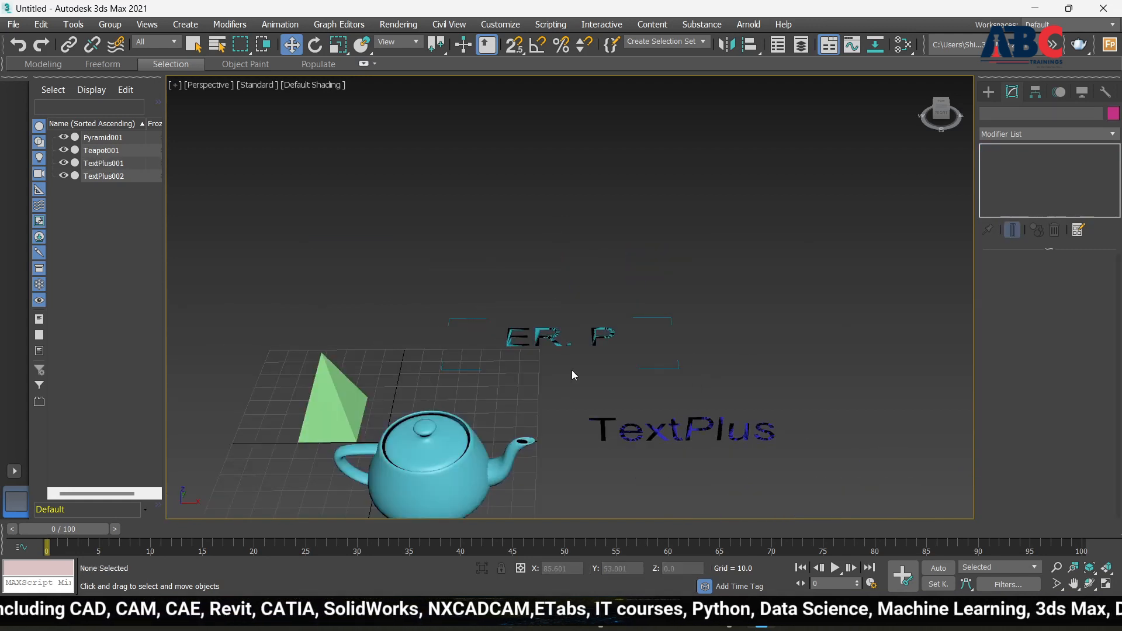
scroll(571, 370, up, 6)
click(536, 346)
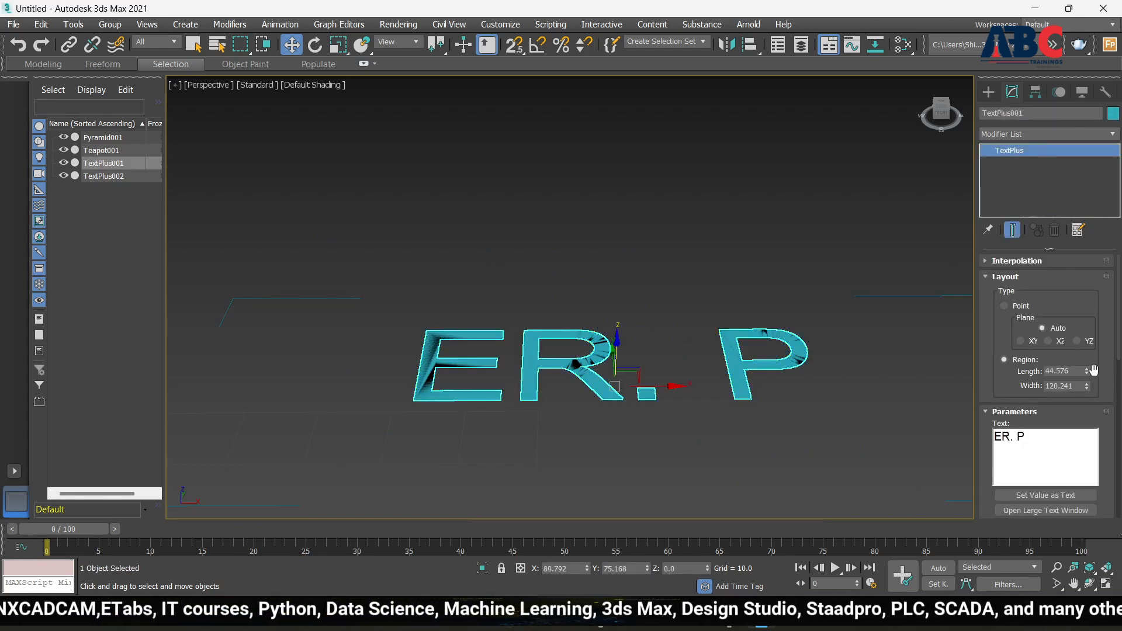
drag(1087, 372, 1091, 316)
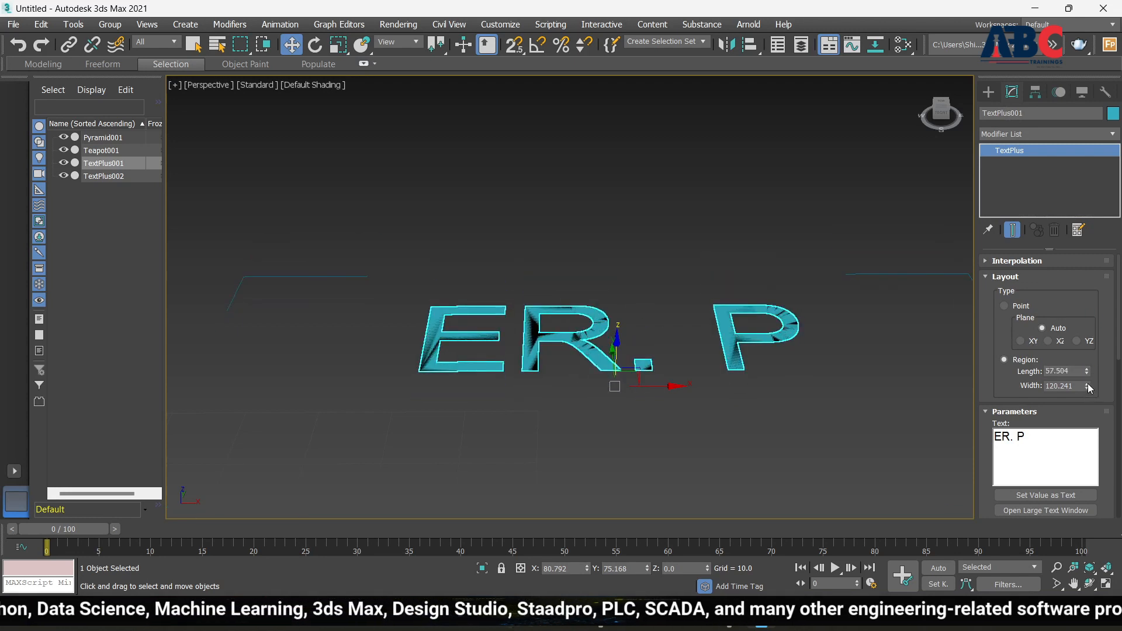
drag(1087, 386, 1093, 312)
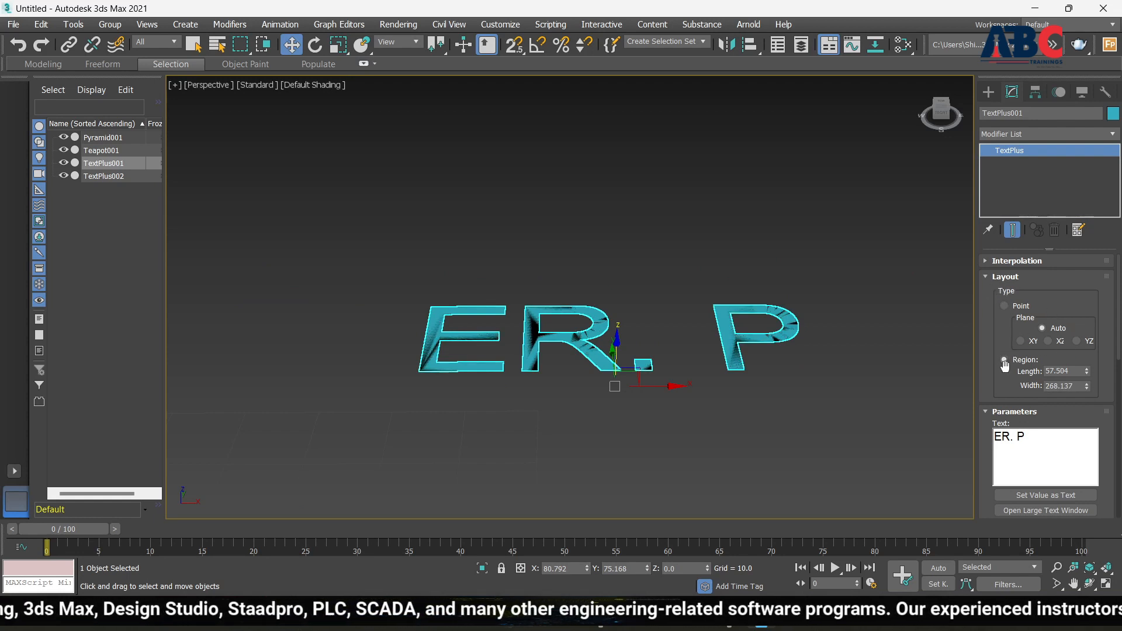
scroll(1003, 403, down, 3)
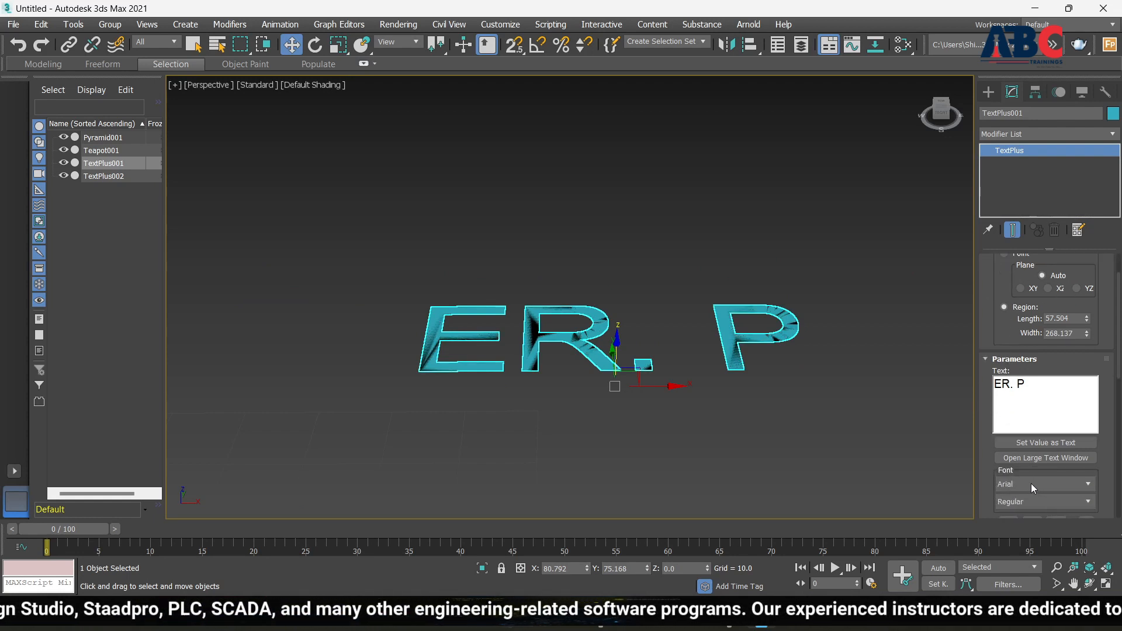
click(1062, 486)
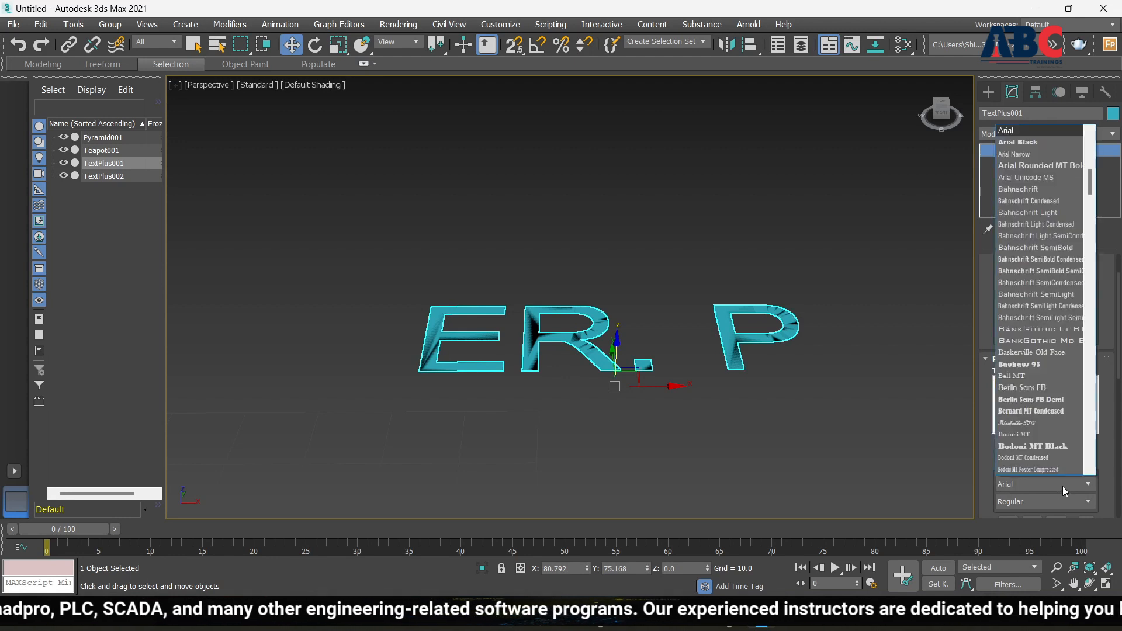
click(1029, 209)
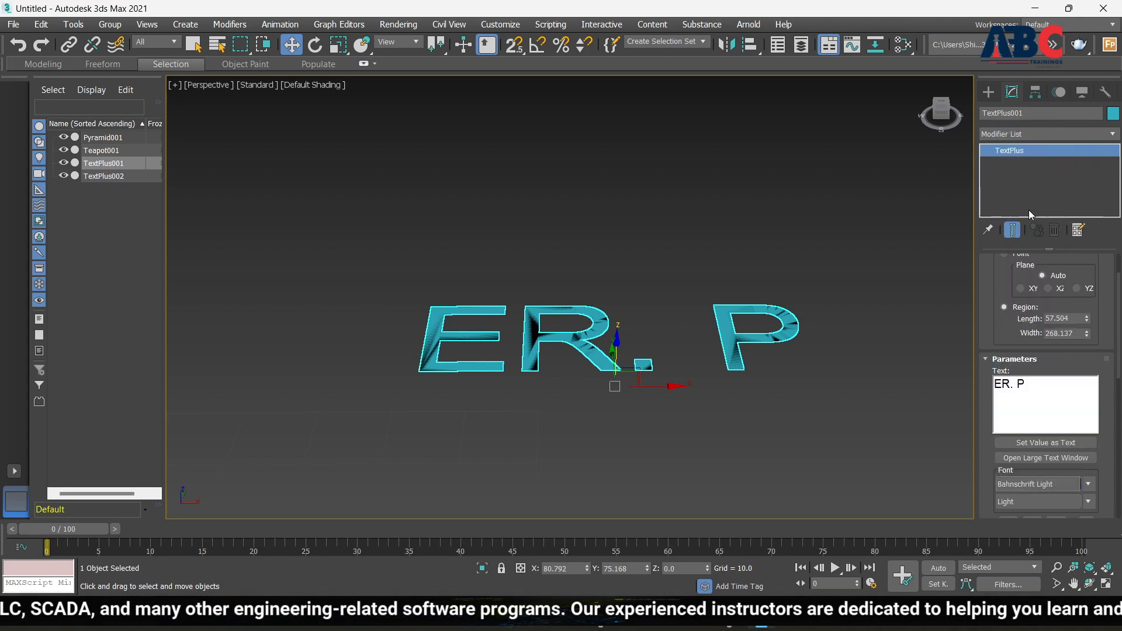
click(1047, 385)
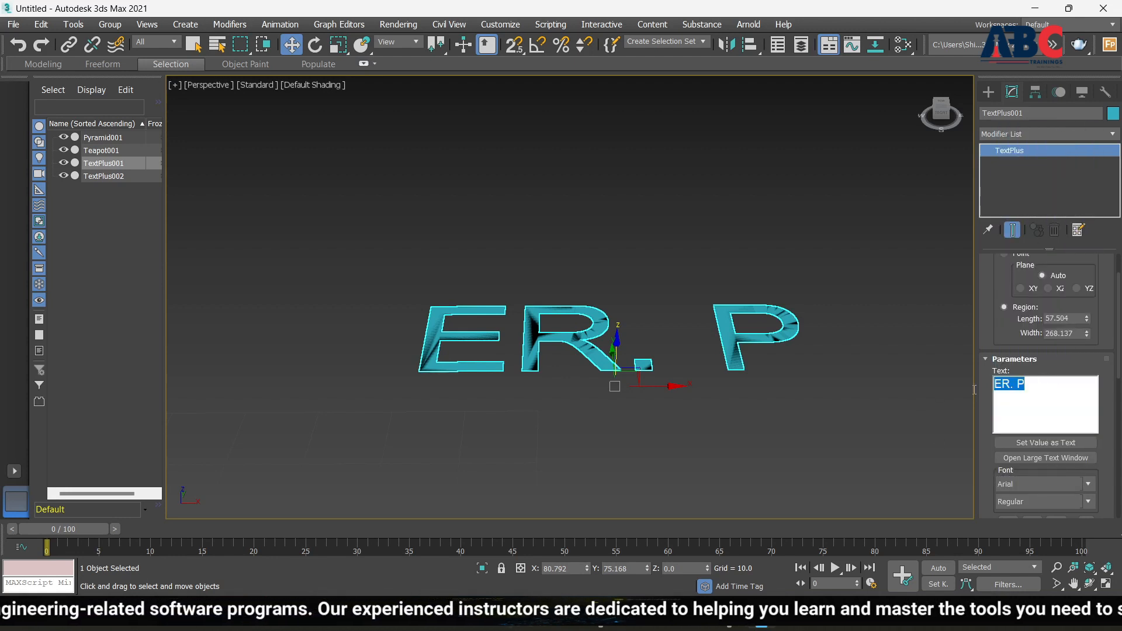
click(1089, 485)
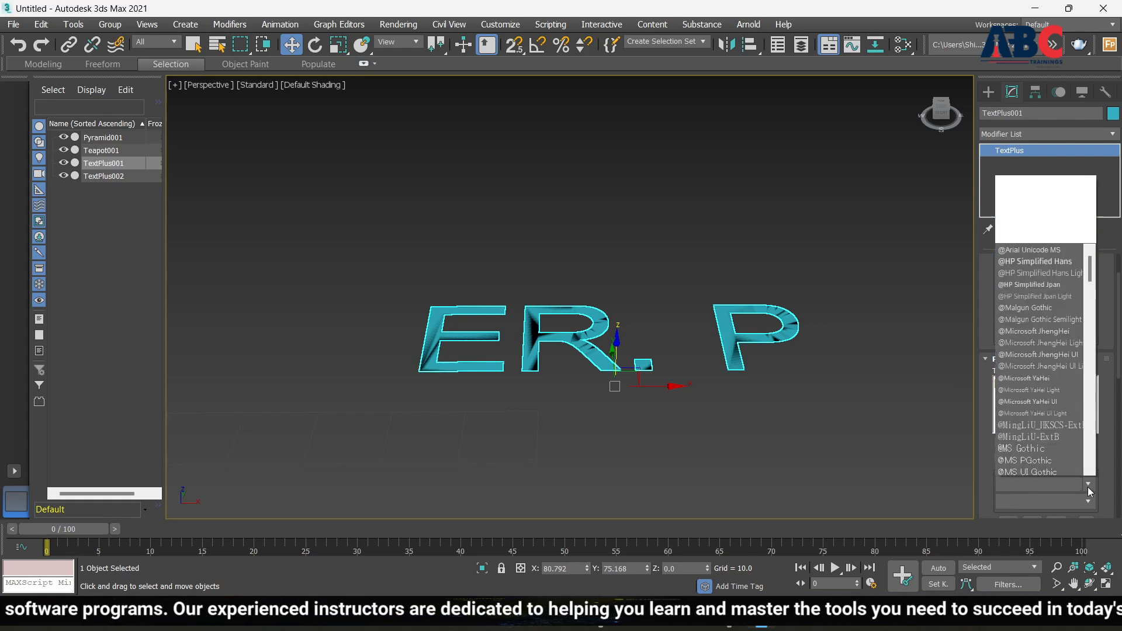
click(1022, 389)
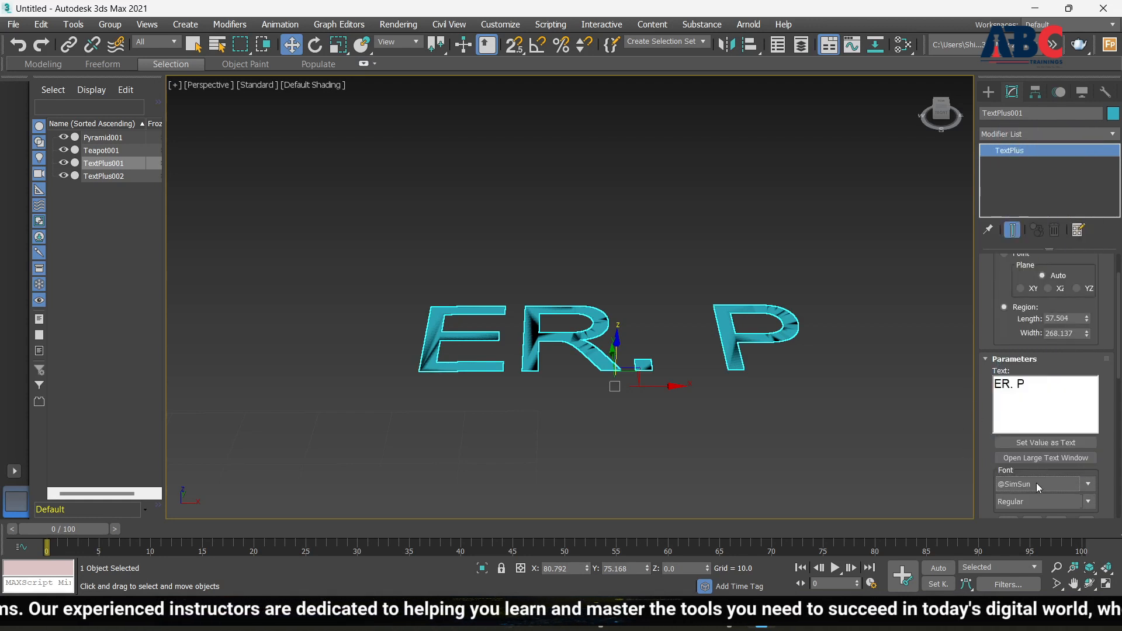
click(1086, 501)
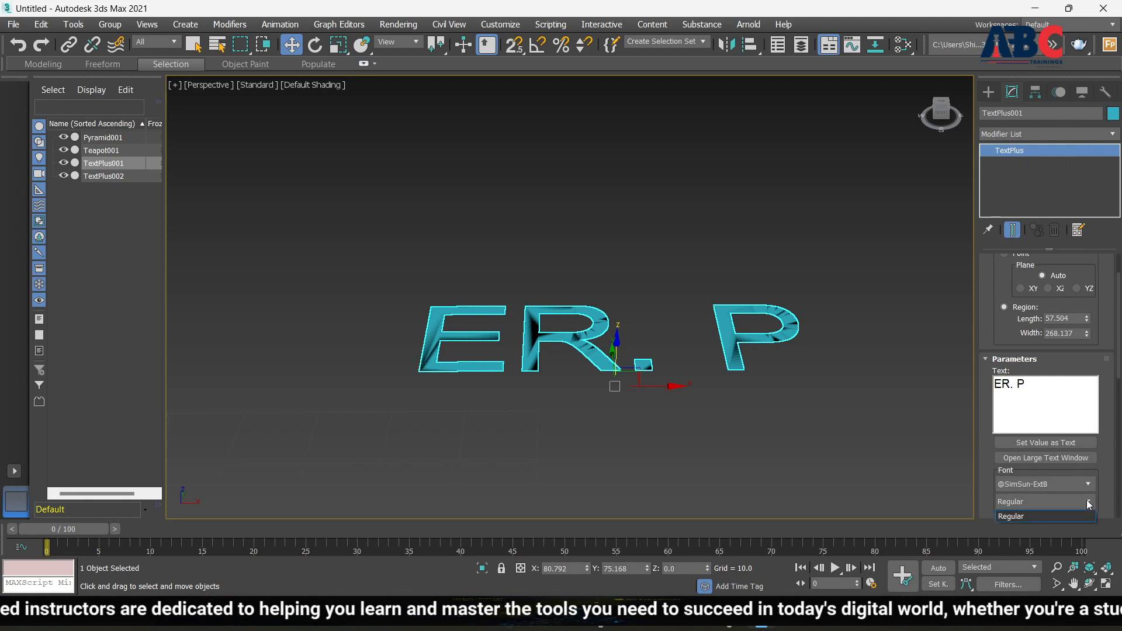
click(1039, 516)
scroll(952, 361, down, 8)
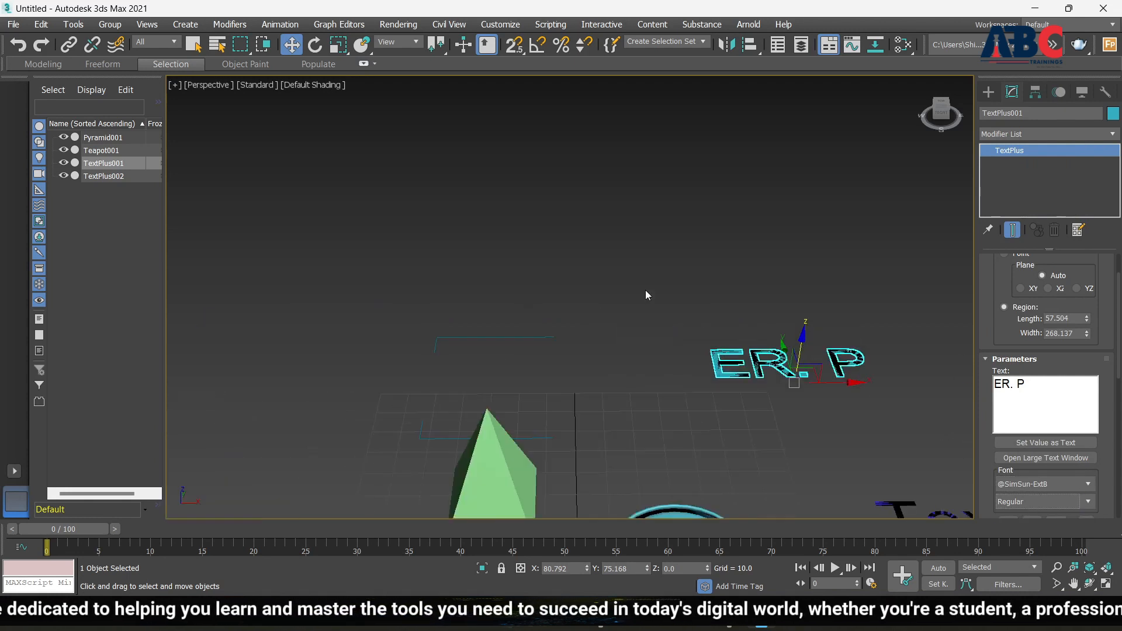
scroll(1081, 325, up, 3)
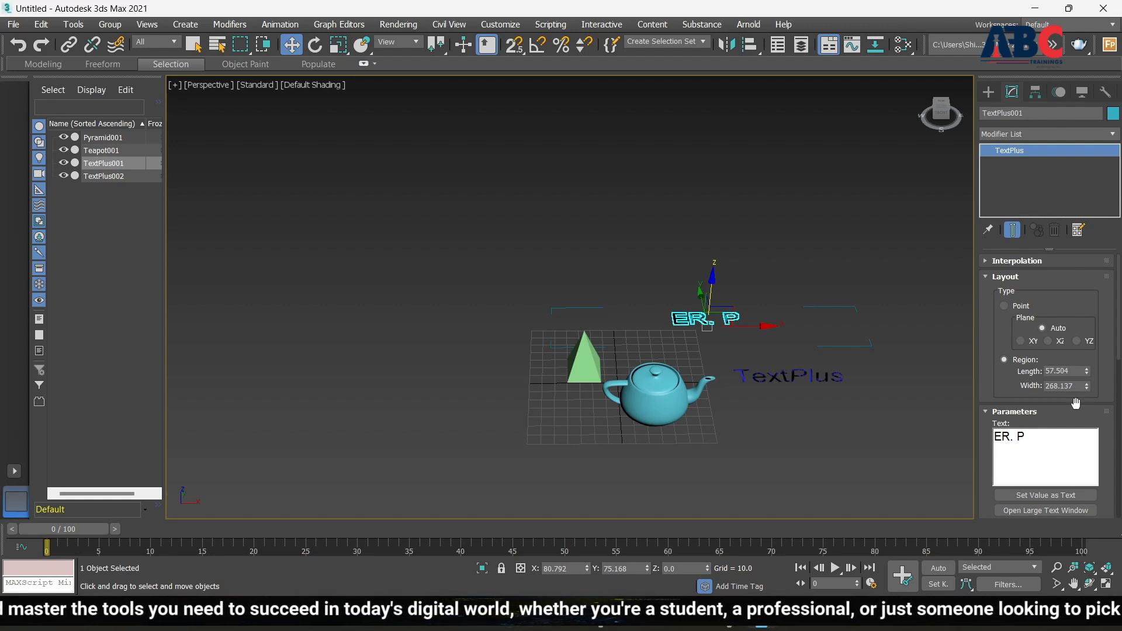
In Global Parameters, set Size 50.5, V Scale 90.64 and H Scale 142.0
scroll(1075, 403, down, 6)
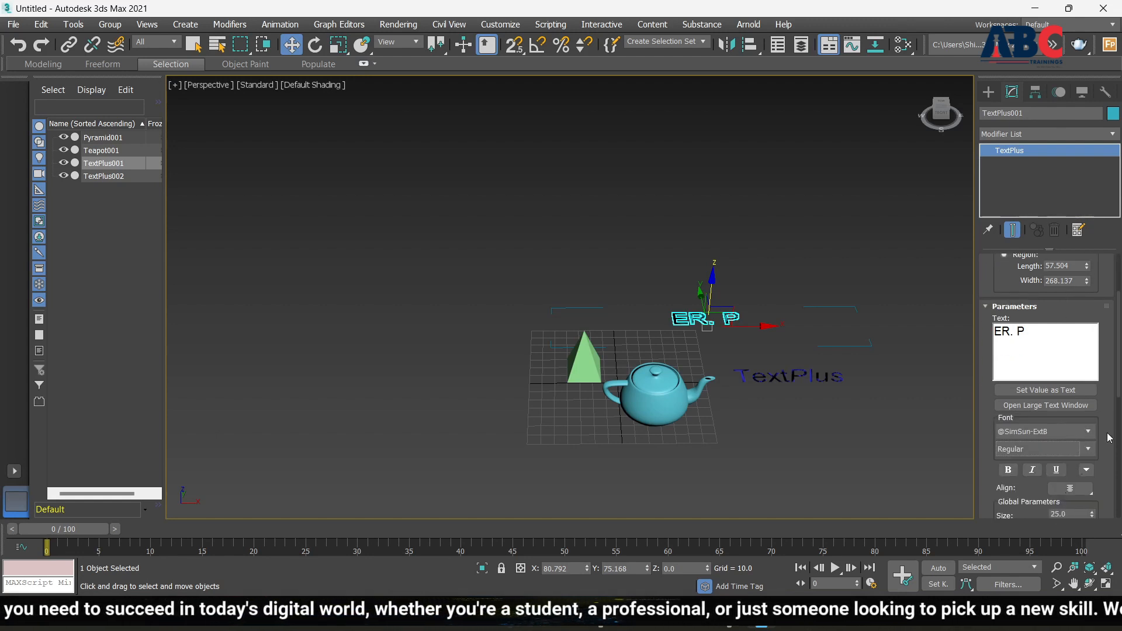
scroll(1108, 438, down, 4)
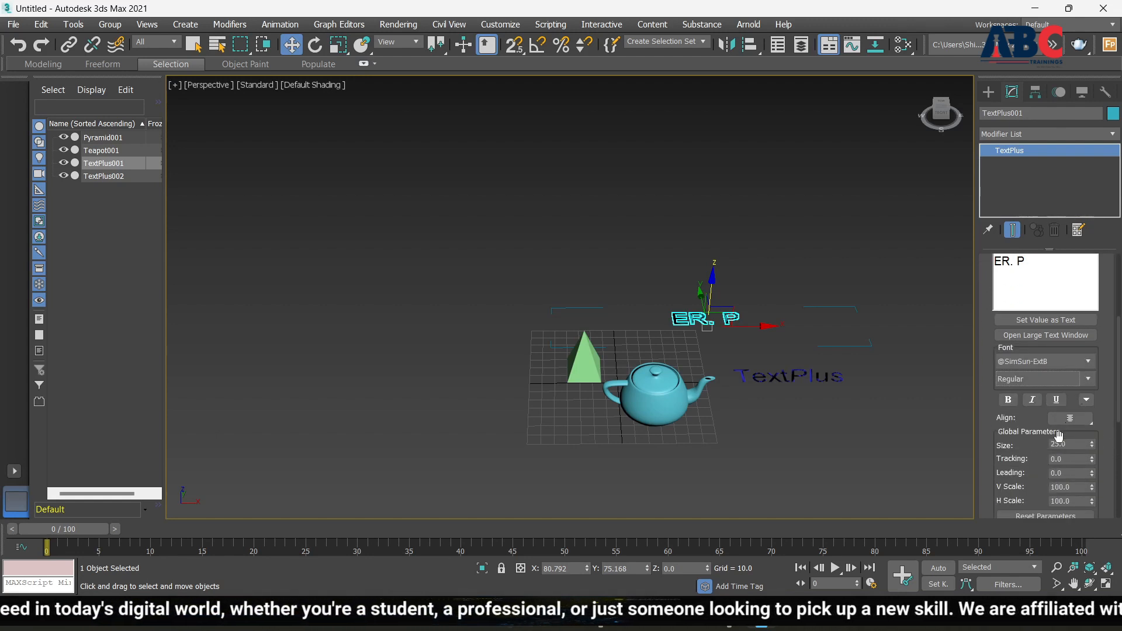
drag(1095, 448, 1095, 409)
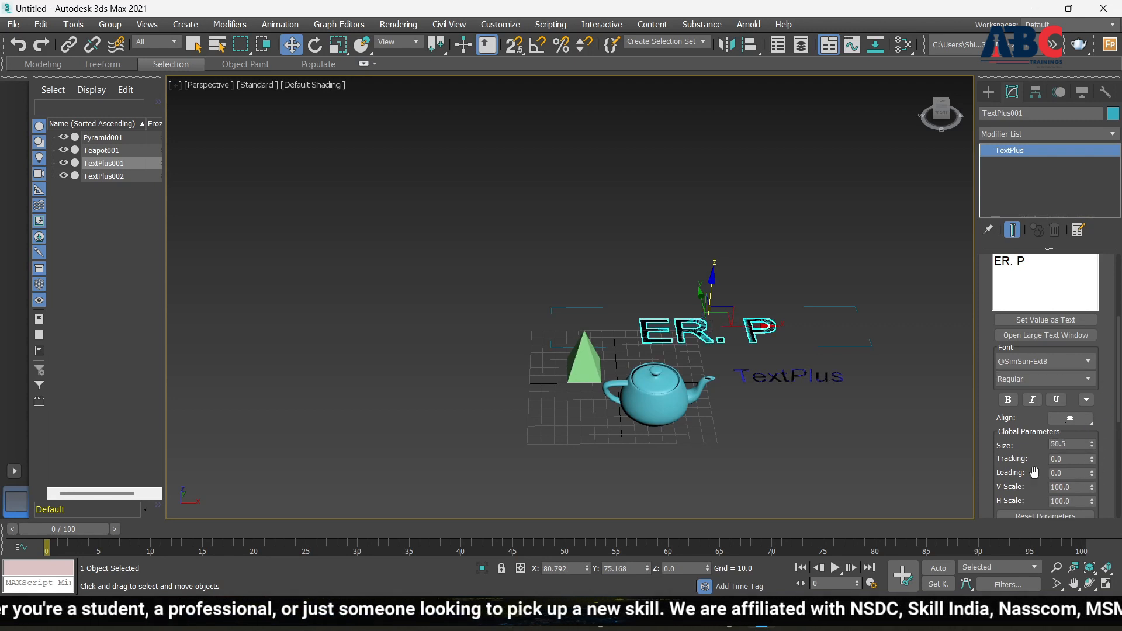
scroll(1088, 487, down, 2)
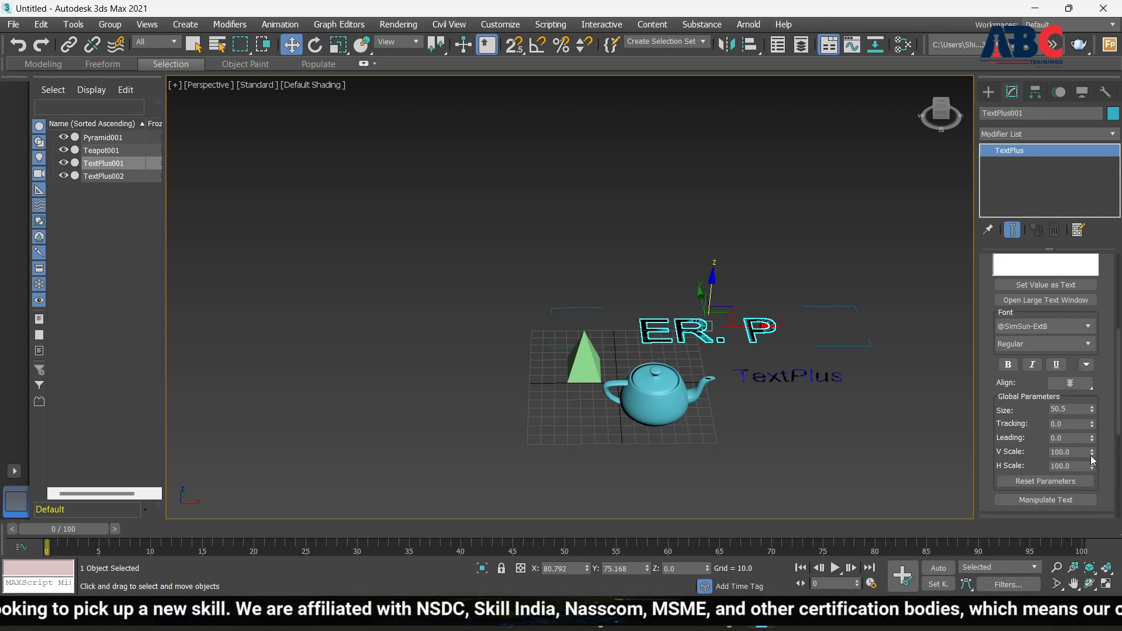
mouse_move(1096, 454)
mouse_down()
mouse_move(1097, 431)
mouse_move(1095, 462)
mouse_up()
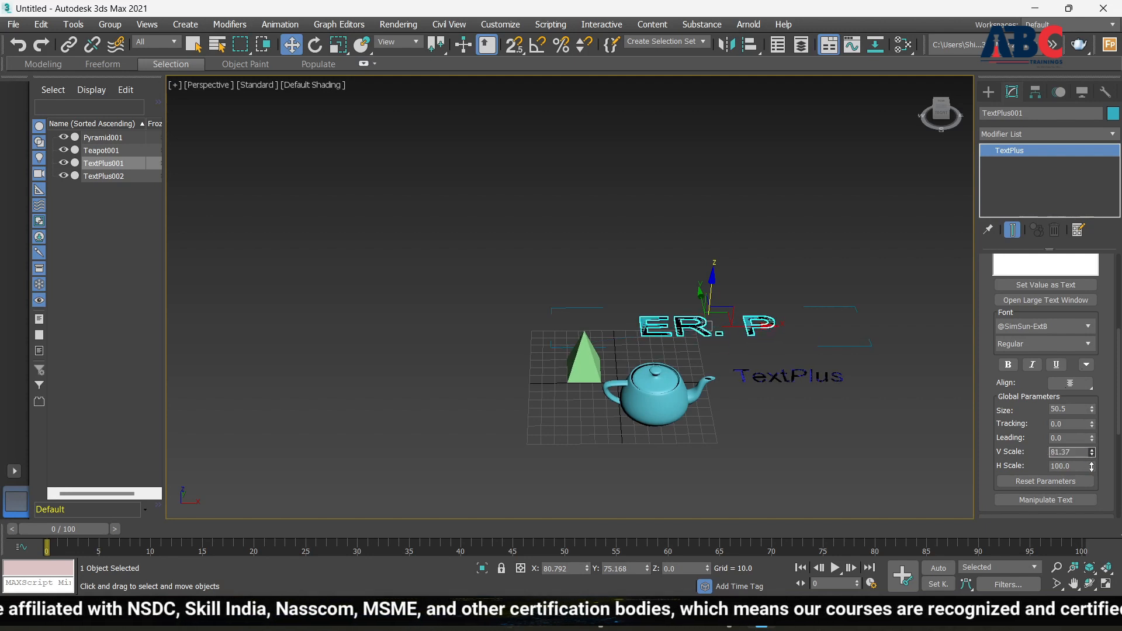
mouse_move(1092, 454)
mouse_down()
mouse_move(1093, 429)
mouse_move(1093, 464)
mouse_move(1106, 444)
mouse_up()
scroll(1032, 431, down, 1)
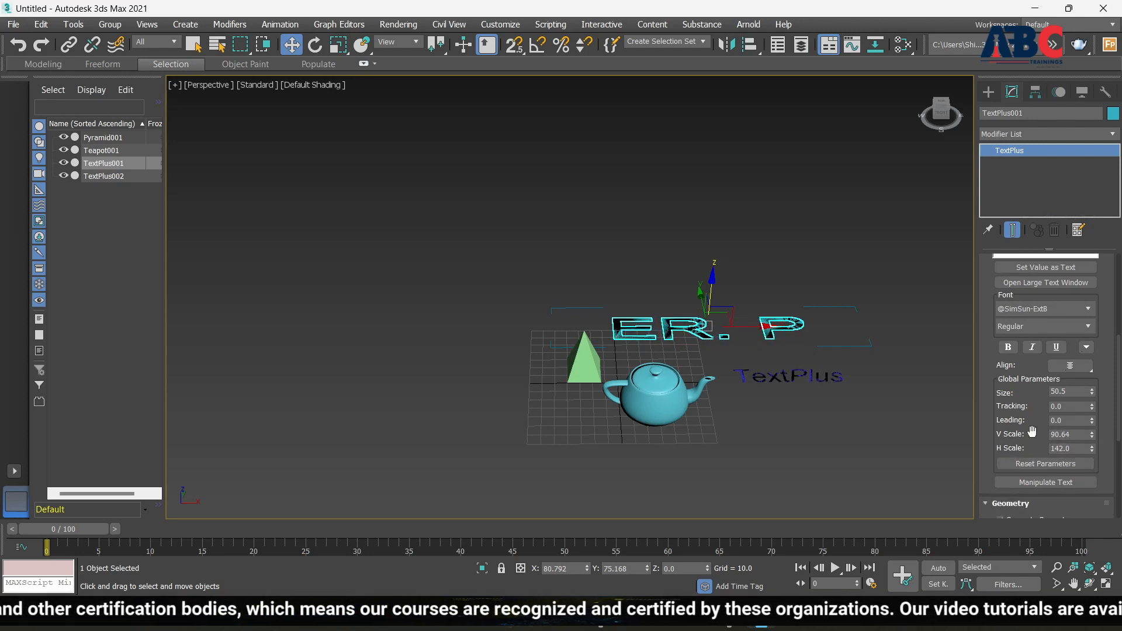
scroll(1039, 493, down, 4)
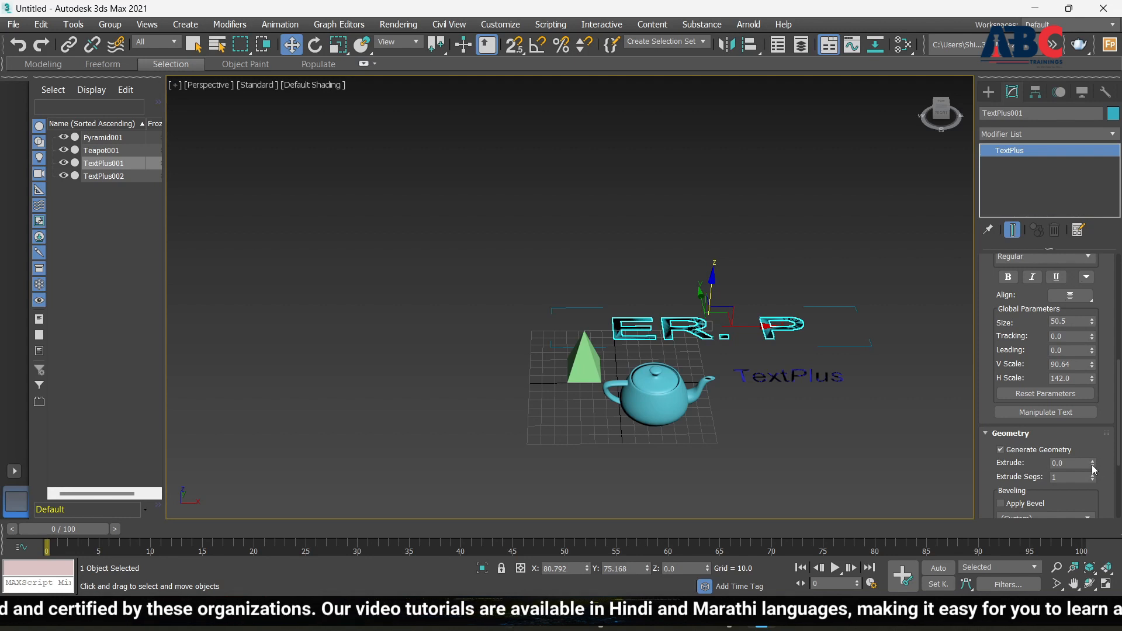
Extrude the ER. P text to 13.3 and orbit to inspect the 3D letters
drag(1092, 465, 1092, 442)
drag(26, 47, 273, 270)
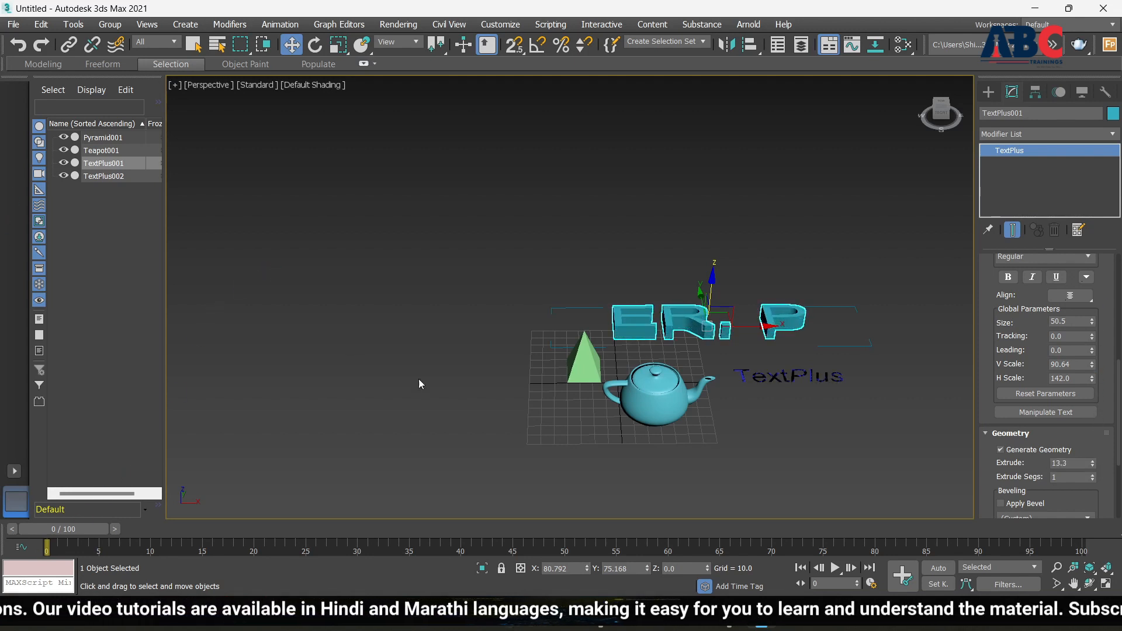
mouse_move(565, 313)
alt+middle_down()
mouse_move(569, 293)
mouse_move(582, 323)
alt+middle_up()
scroll(666, 345, up, 8)
scroll(556, 325, down, 5)
alt+middle_drag(640, 347, 596, 340)
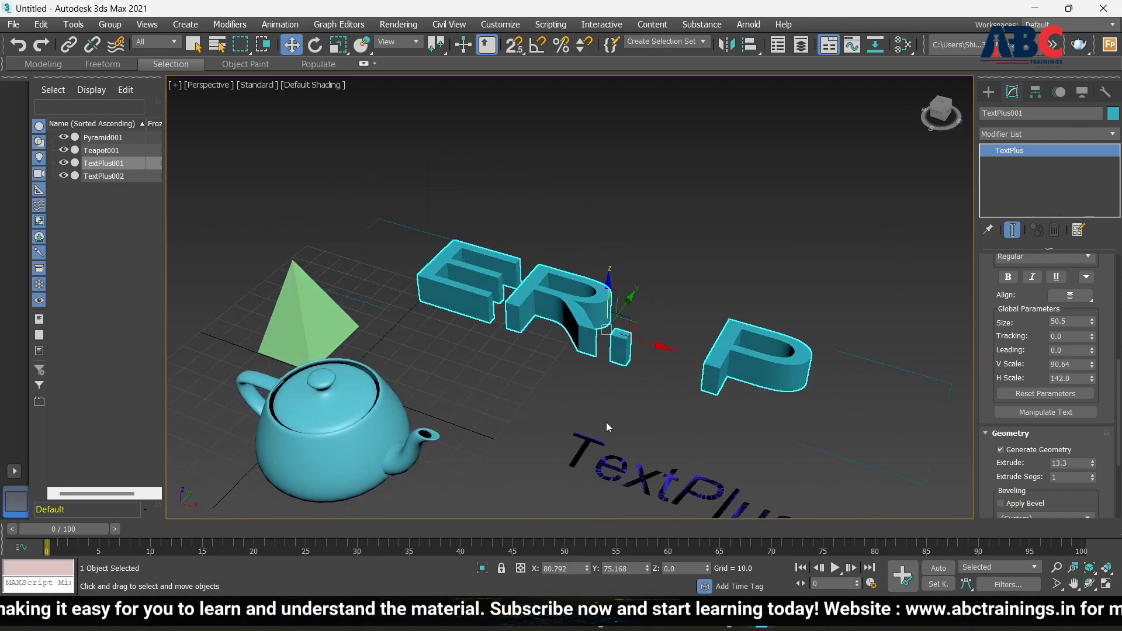
Delete the TextPlus002 object and orbit to a frontal view of ER. P
click(602, 457)
key(Delete)
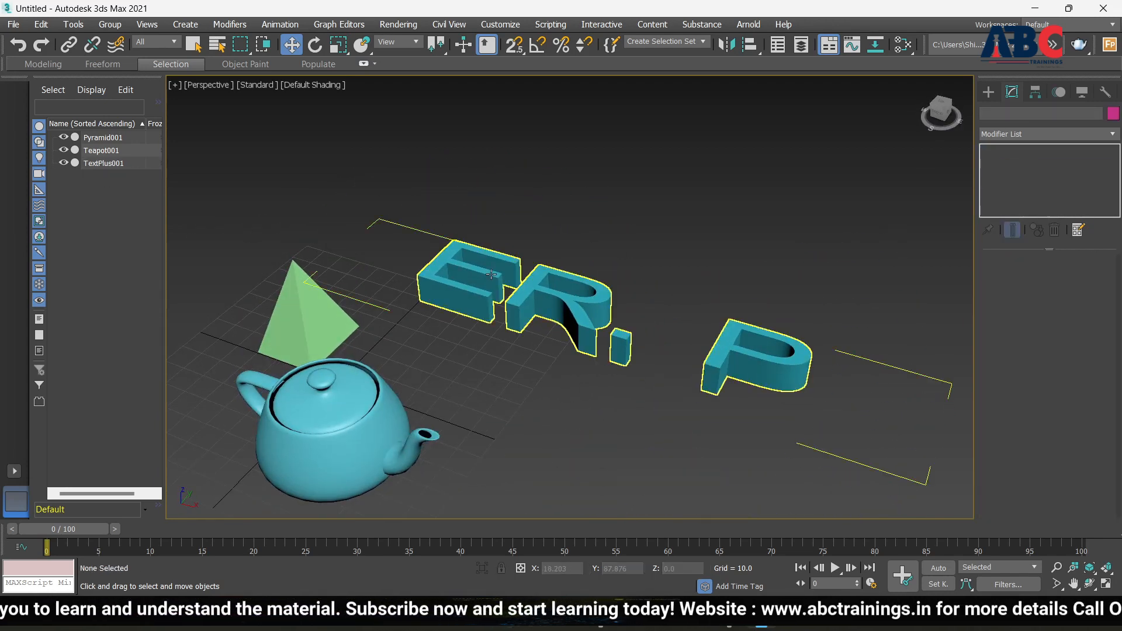
scroll(491, 333, up, 5)
scroll(490, 333, down, 2)
alt+middle_drag(491, 334, 460, 282)
scroll(455, 252, down, 5)
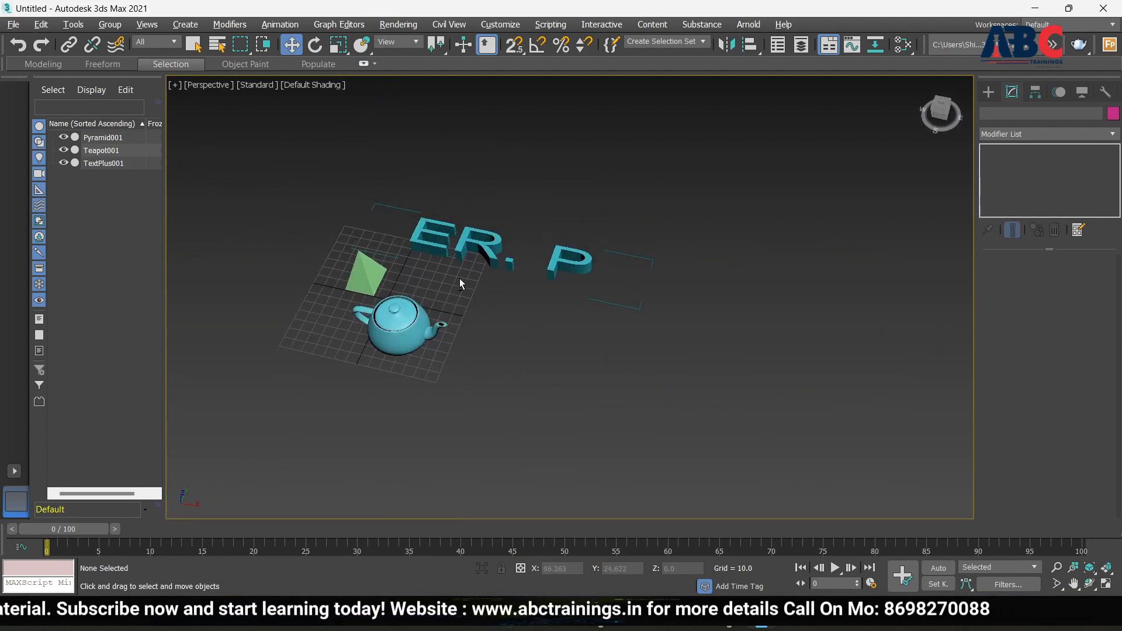
scroll(456, 229, up, 7)
scroll(457, 251, down, 3)
scroll(483, 285, up, 5)
scroll(529, 298, down, 6)
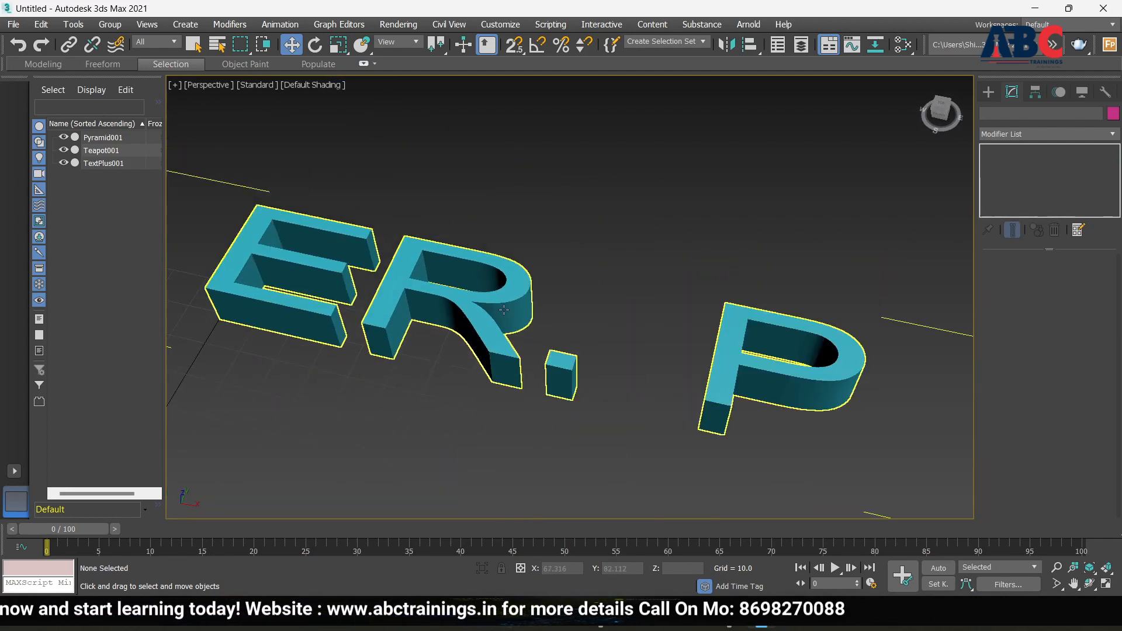
Select the ER. P text object and scroll through its parameters
click(502, 303)
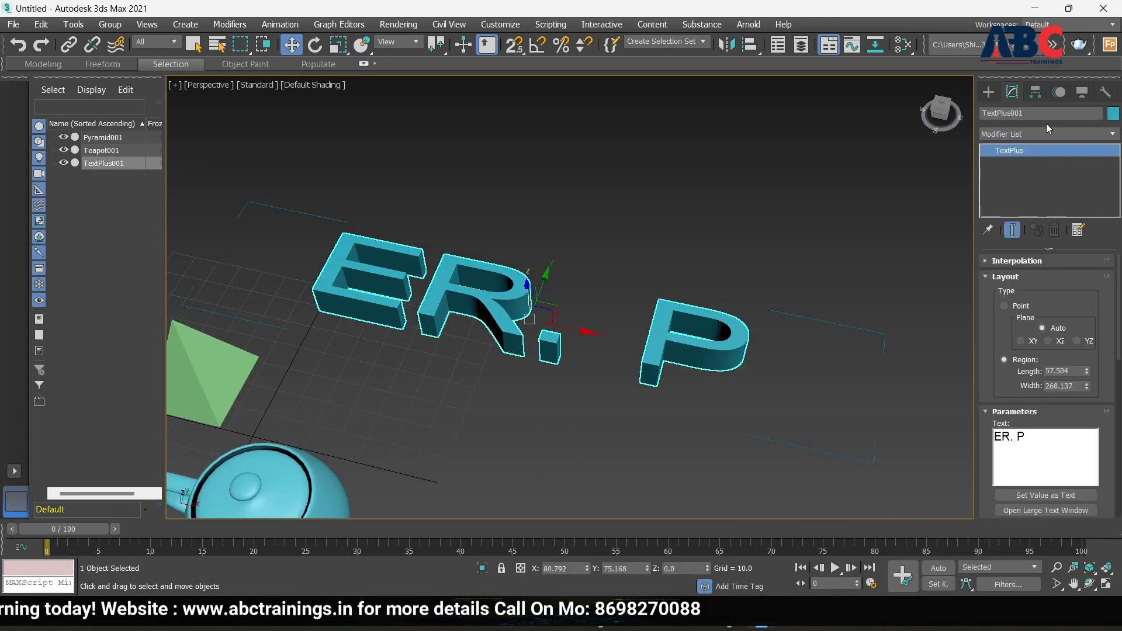
scroll(982, 467, down, 5)
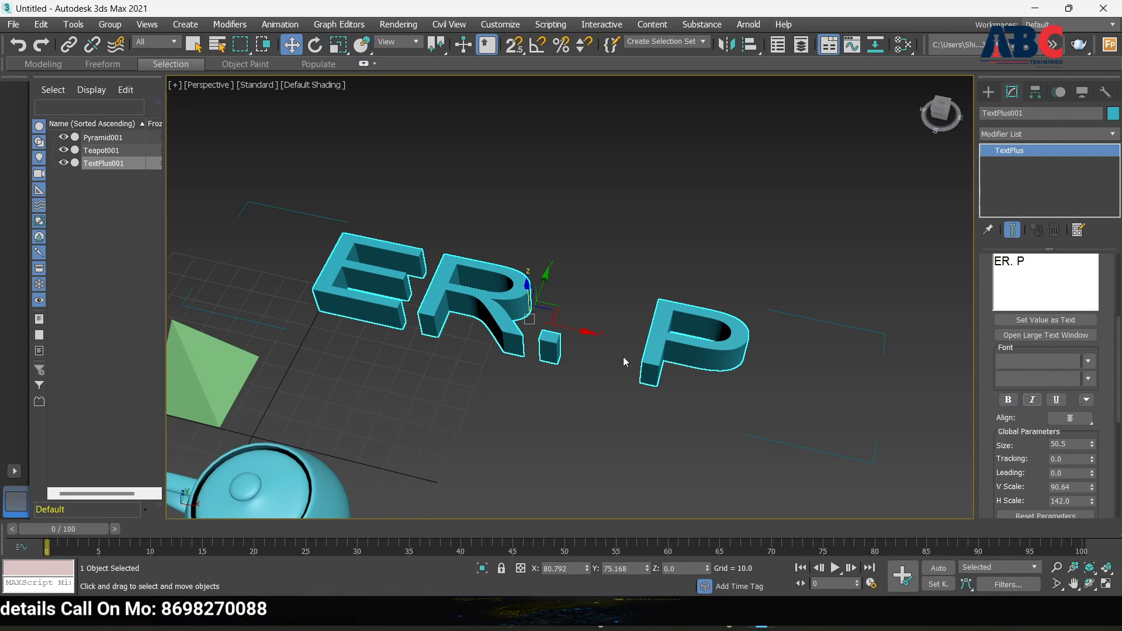
scroll(699, 360, down, 3)
scroll(1030, 463, down, 5)
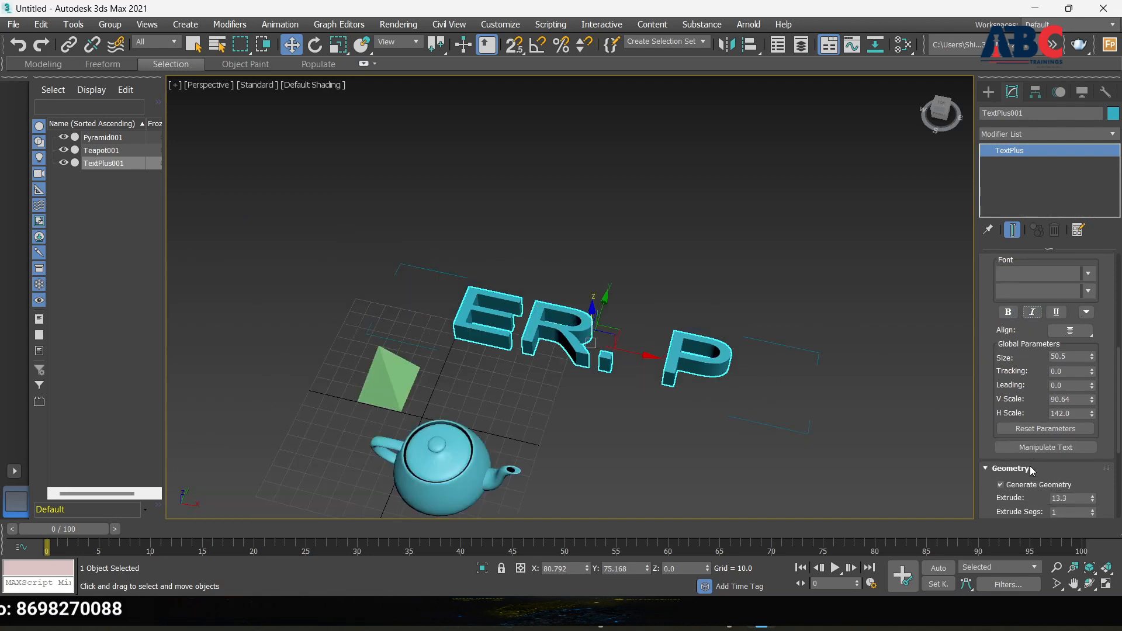